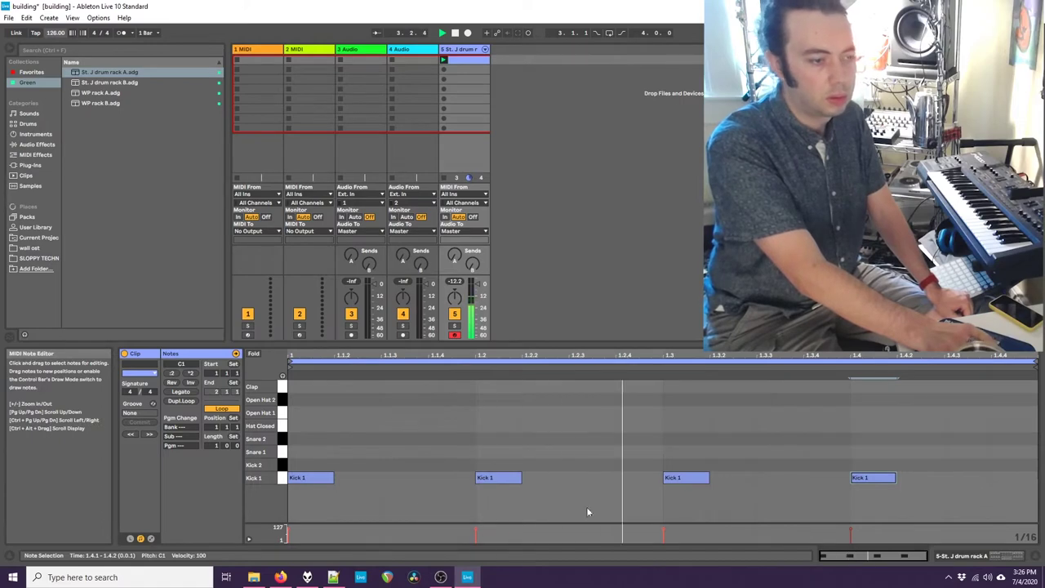
# Step: Duplicate the kick clip's loop to two bars and add a Kick 1 note on the last sixteenth of bar 2
pyautogui.click(185, 401)
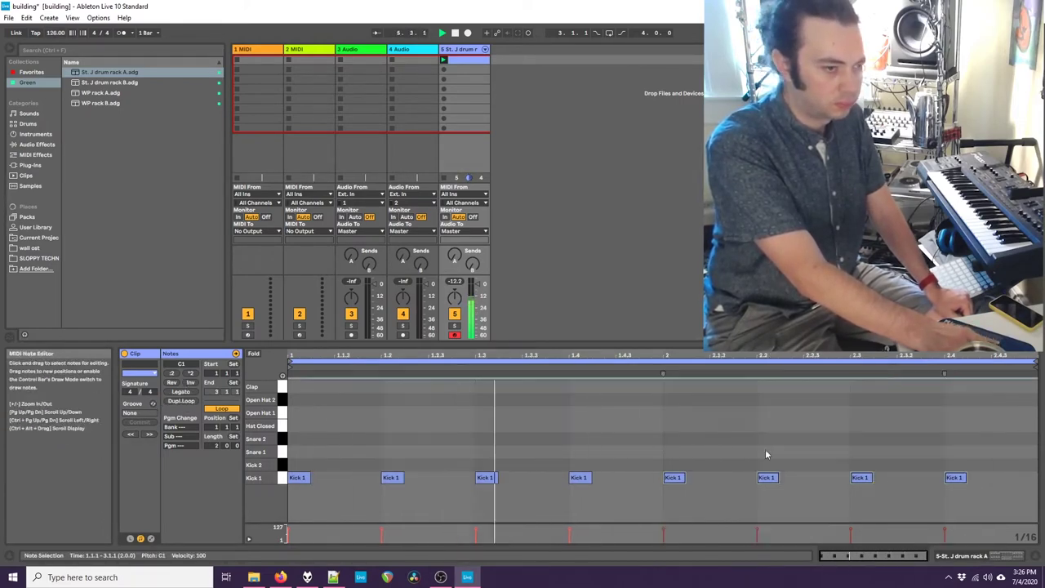
pyautogui.doubleClick(1025, 477)
# Step: In the kick track's drum rack, set the Kick 1 Selector to 07 and the Kick 1 filter frequency to 1.48 kHz
pyautogui.click(1003, 558)
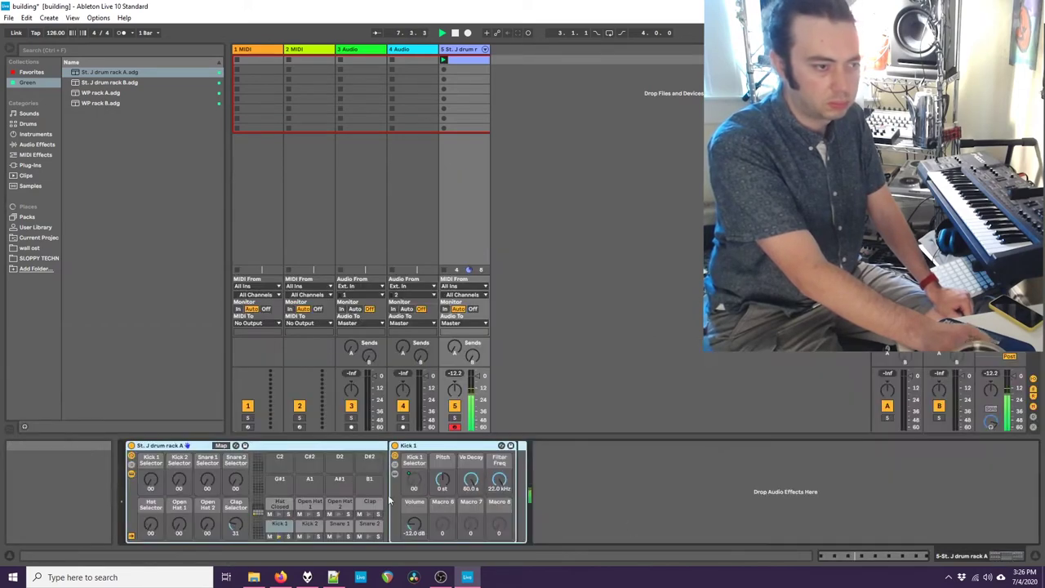
pyautogui.click(286, 526)
pyautogui.moveTo(152, 482)
pyautogui.mouseDown()
pyautogui.moveTo(151, 460)
pyautogui.moveTo(151, 477)
pyautogui.mouseUp()
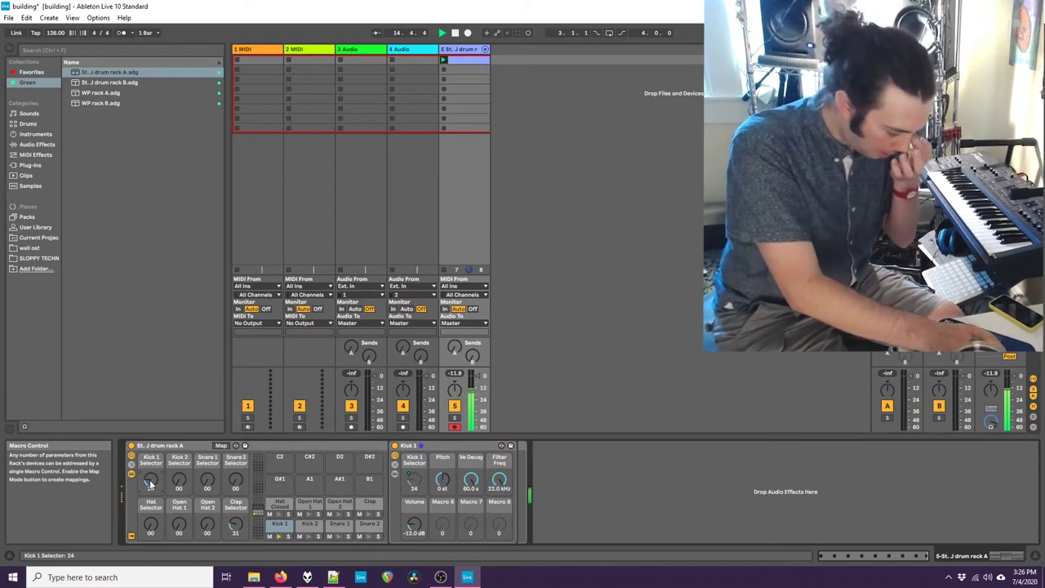
pyautogui.moveTo(150, 484); pyautogui.dragTo(150, 496)
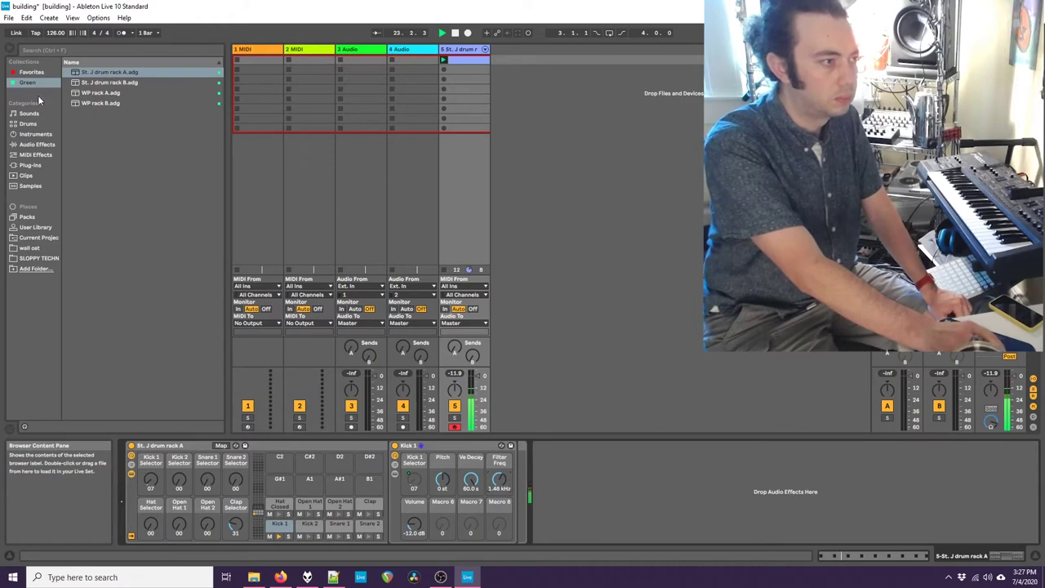
# Step: Load St. J drum rack A onto a new track and create an empty MIDI clip in its second slot
pyautogui.click(97, 71)
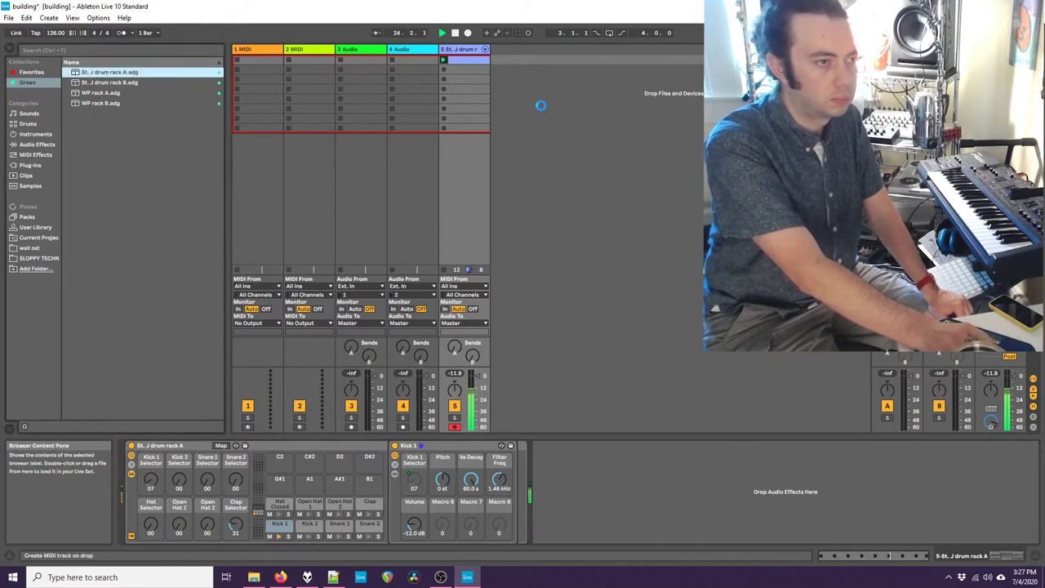
pyautogui.moveTo(508, 121); pyautogui.dragTo(501, 89)
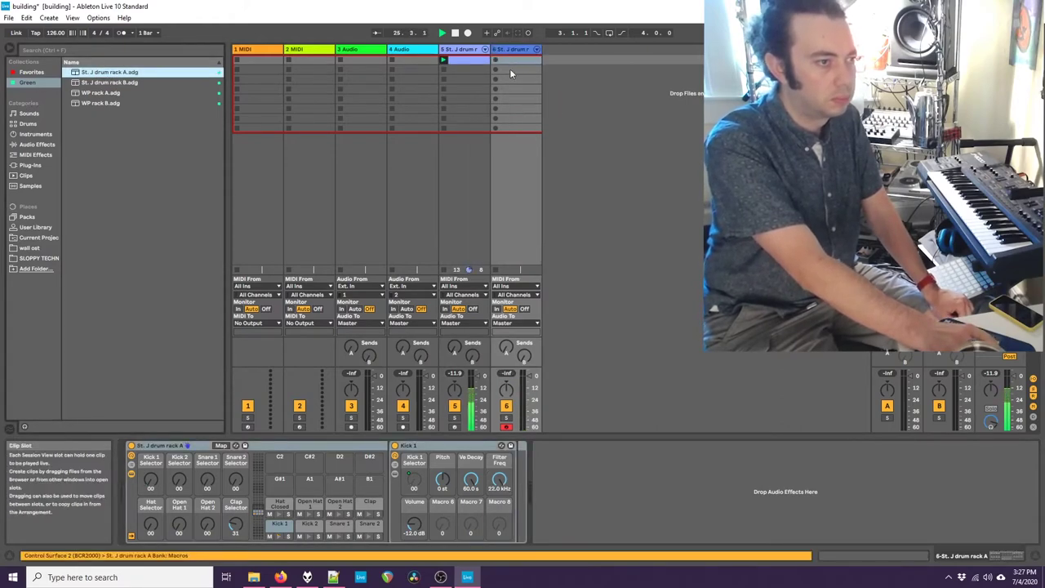
pyautogui.doubleClick(510, 68)
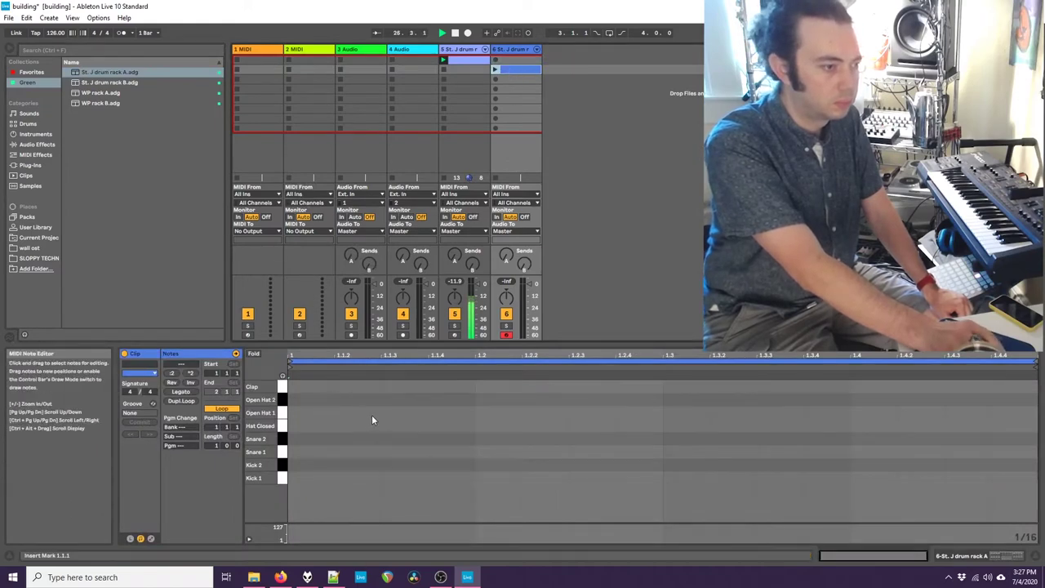
# Step: Place Hat Closed notes at 1.1.3 and 1.3.3 in the new clip and launch the clip
pyautogui.doubleClick(401, 413)
pyautogui.click(496, 69)
pyautogui.moveTo(414, 410); pyautogui.dragTo(413, 423)
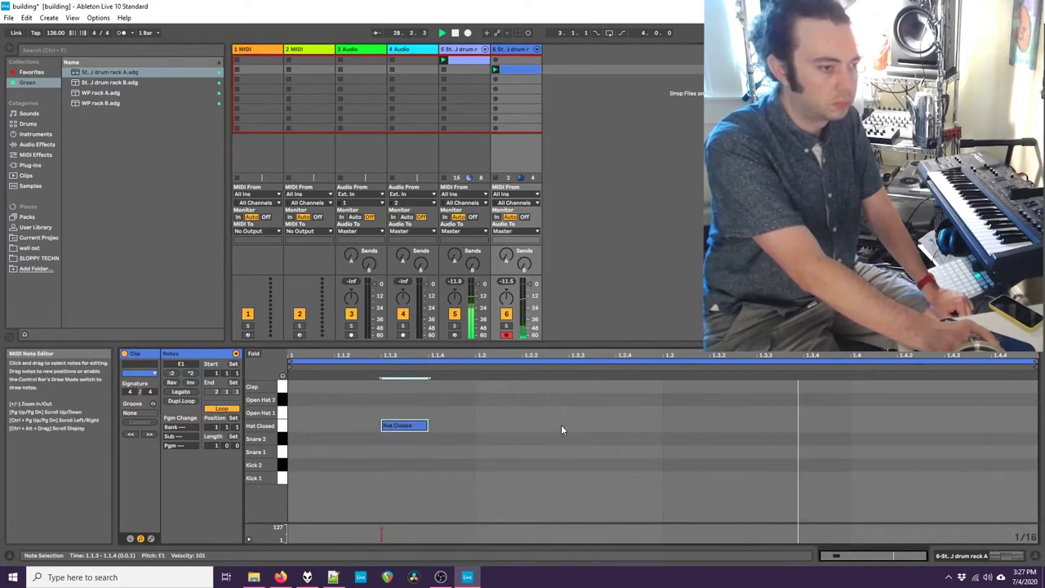
pyautogui.doubleClick(779, 424)
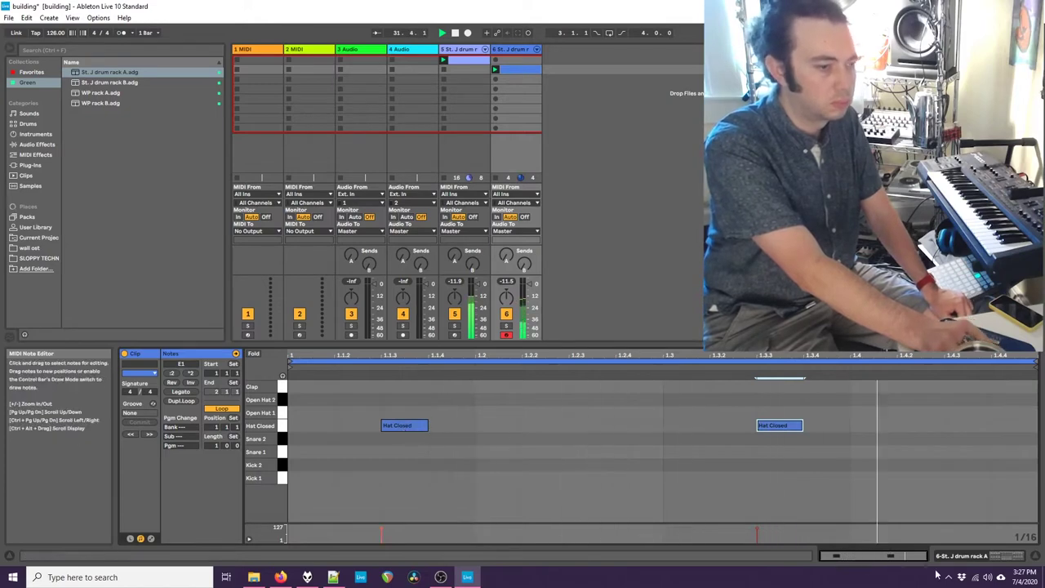
# Step: Set the hat track's Hat Selector to 94 and the Hat Closed filter frequency to 8.20 kHz
pyautogui.hotkey('shift', 'Tab')
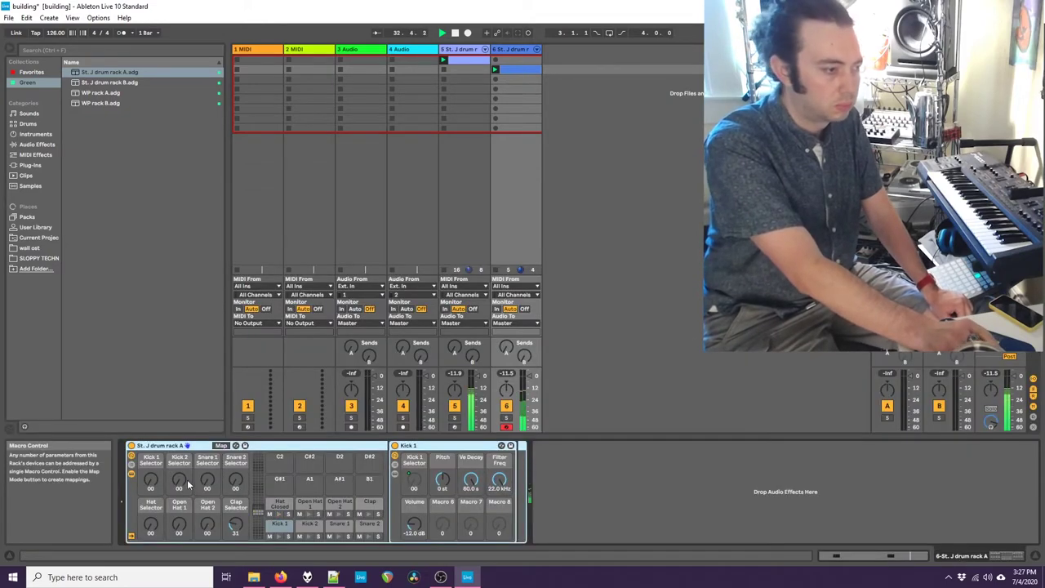
pyautogui.moveTo(152, 530); pyautogui.dragTo(152, 529)
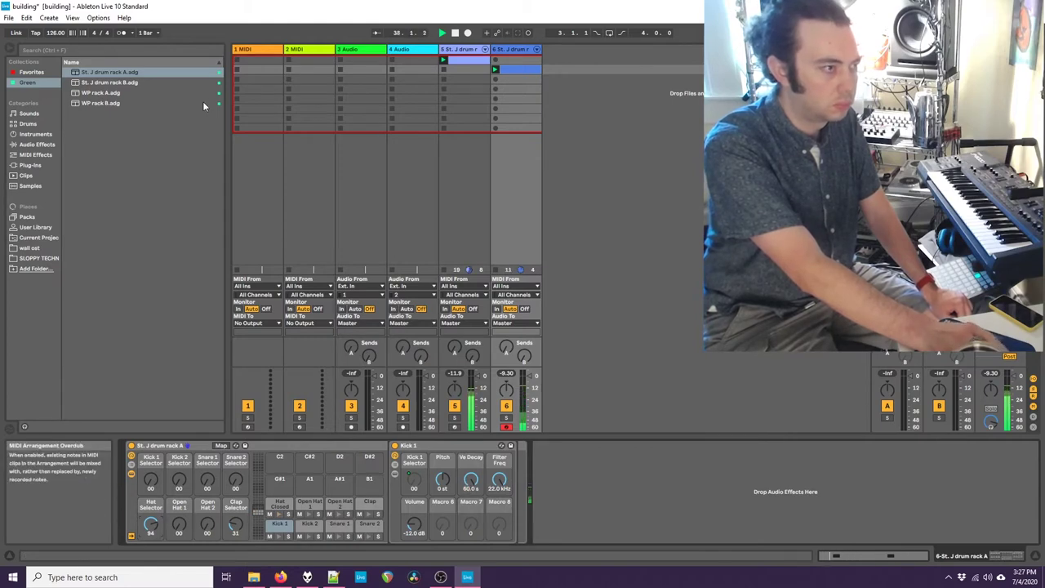
pyautogui.click(281, 505)
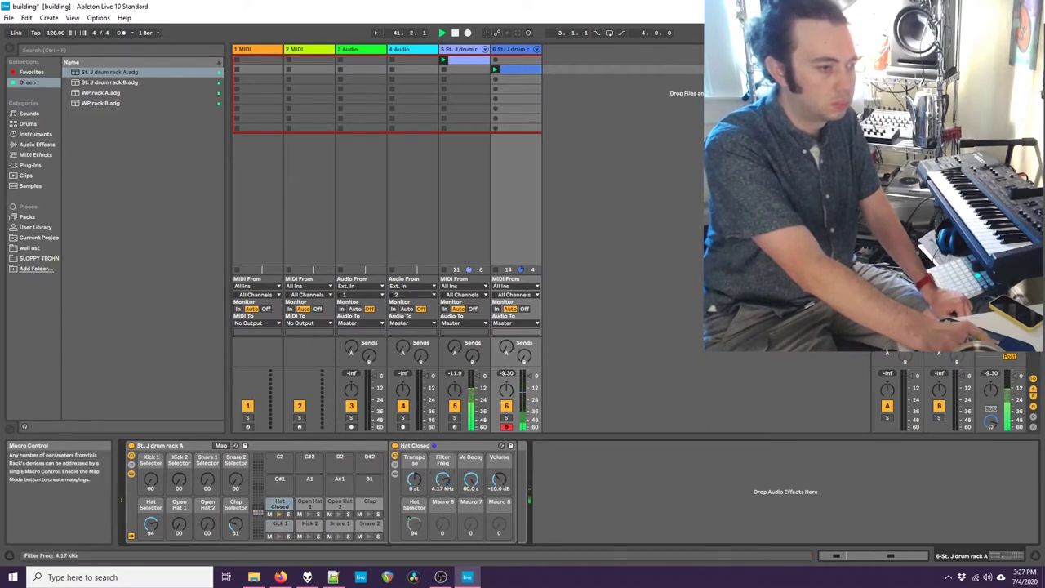
# Step: Add the Delay effect from the favorites after the drum rack on the hat track
pyautogui.click(35, 135)
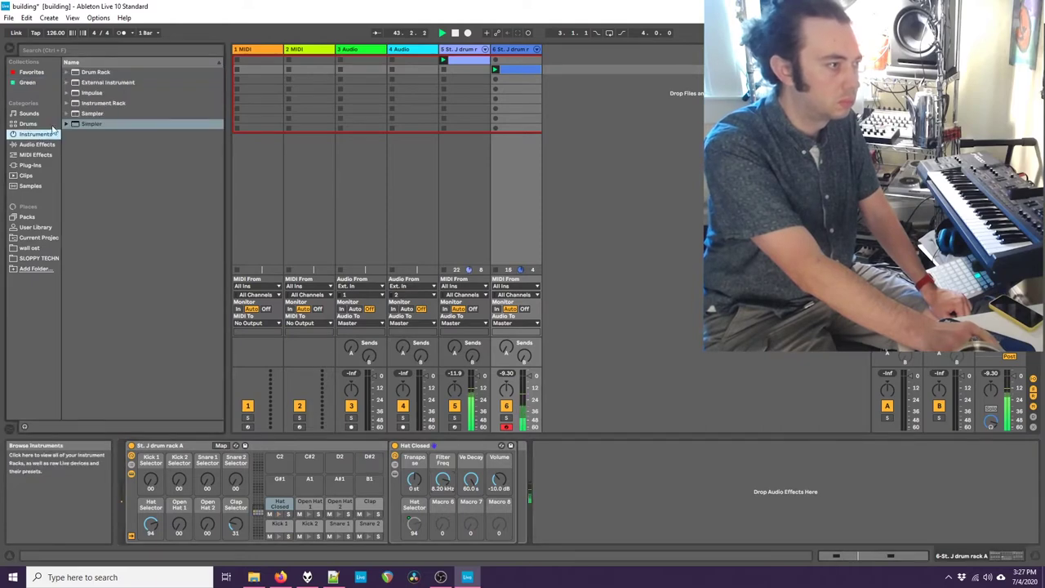
pyautogui.click(31, 72)
pyautogui.moveTo(88, 92); pyautogui.dragTo(449, 466)
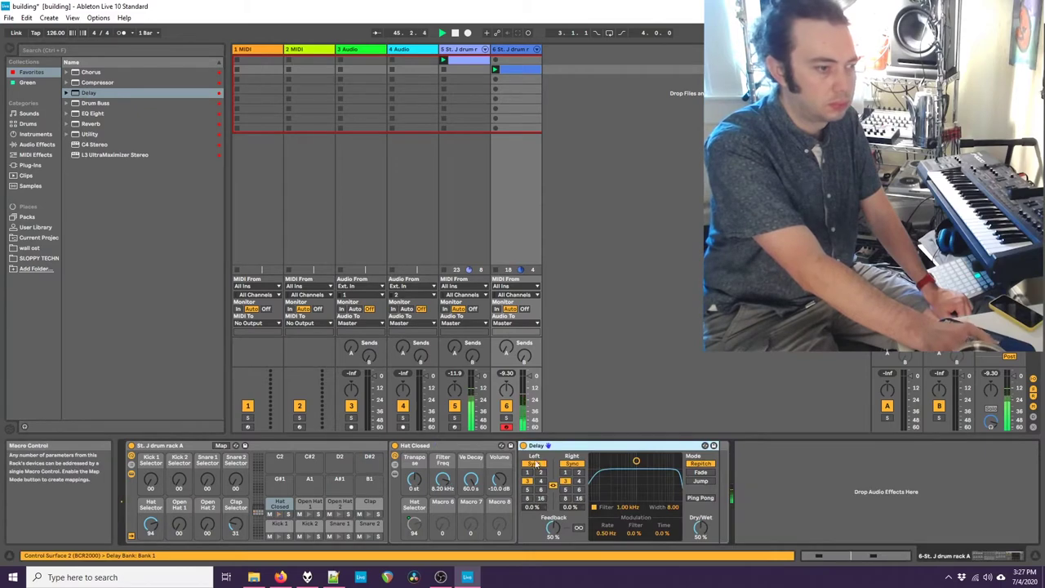
# Step: Set the Delay's filter to about 1.87 kHz, unlink its channels and set the beat divisions to 5 left and 6 right
pyautogui.moveTo(638, 462); pyautogui.dragTo(646, 466)
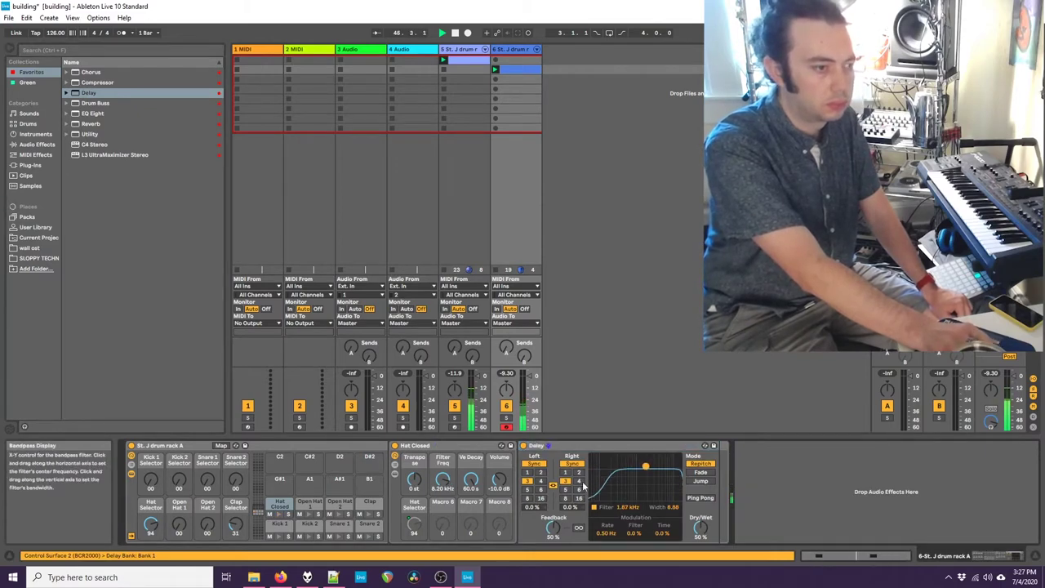
pyautogui.click(541, 491)
pyautogui.click(554, 487)
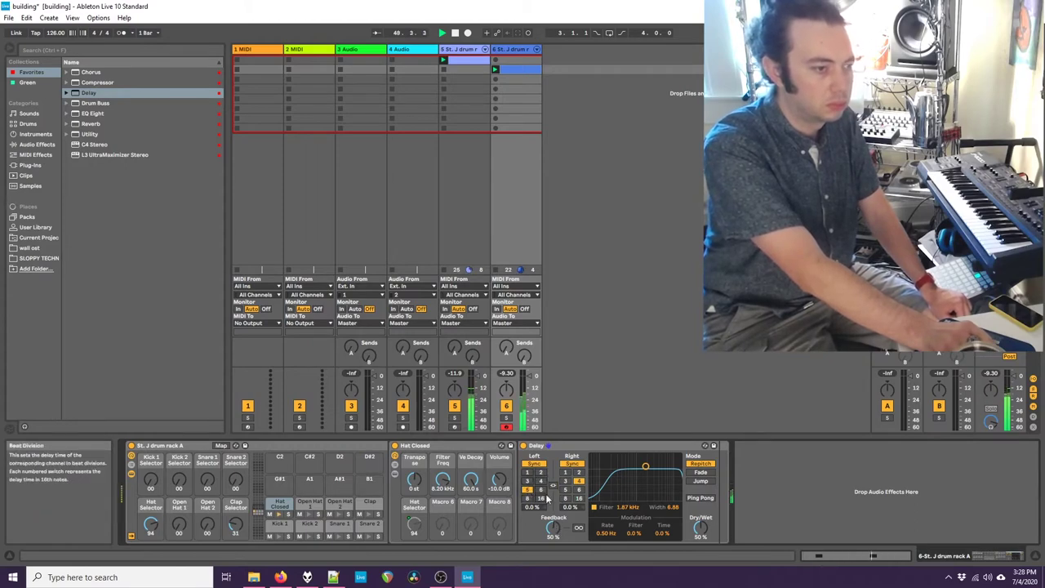
pyautogui.click(578, 490)
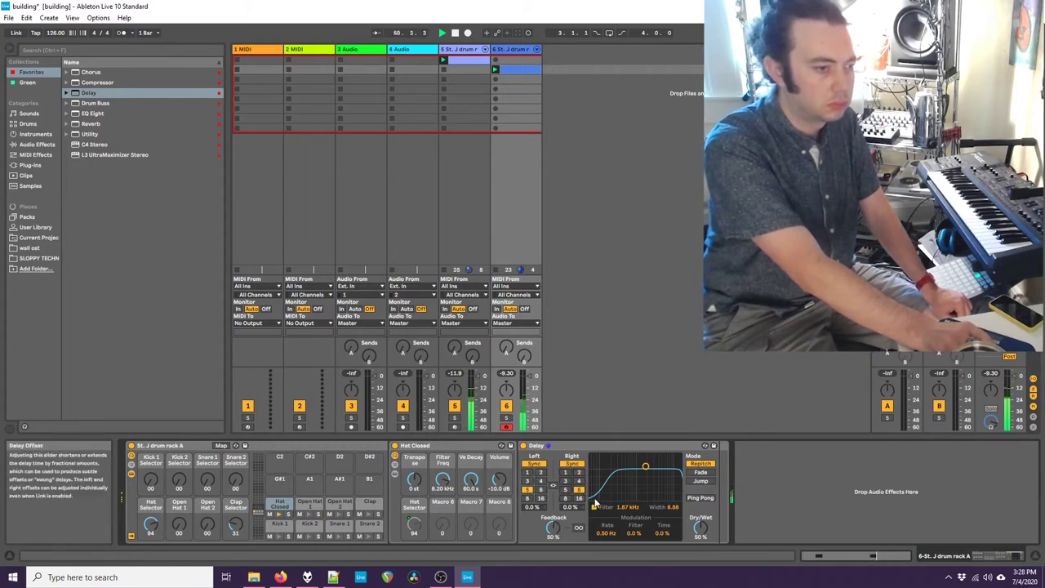
# Step: Set the Delay's filter to about 1.67 kHz with width 4.08, feedback to 70%, and beat divisions to 8 left and 5 right
pyautogui.moveTo(634, 476); pyautogui.dragTo(636, 477)
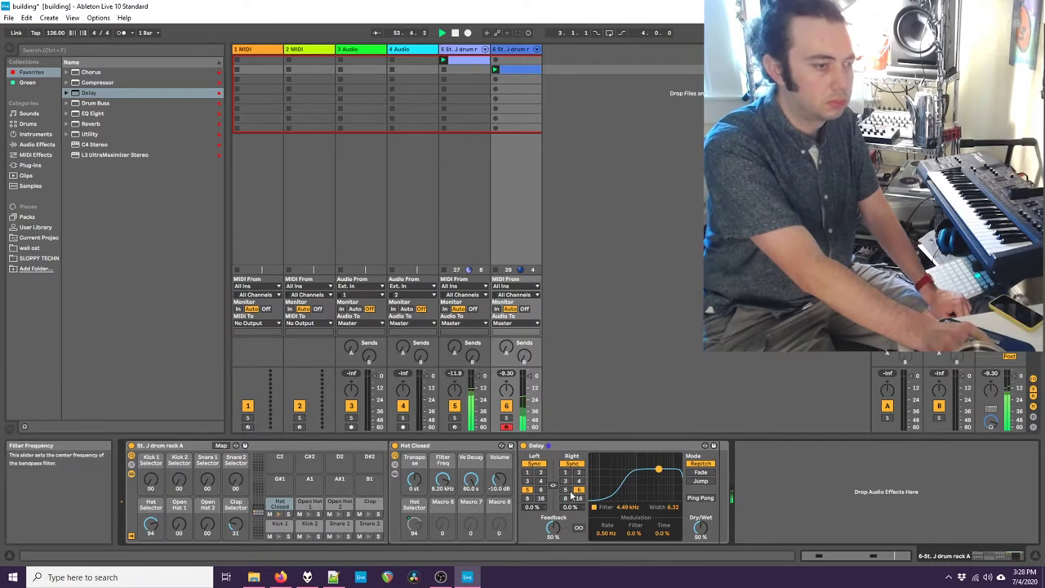
pyautogui.moveTo(658, 470)
pyautogui.mouseDown()
pyautogui.moveTo(630, 472)
pyautogui.moveTo(640, 468)
pyautogui.mouseUp()
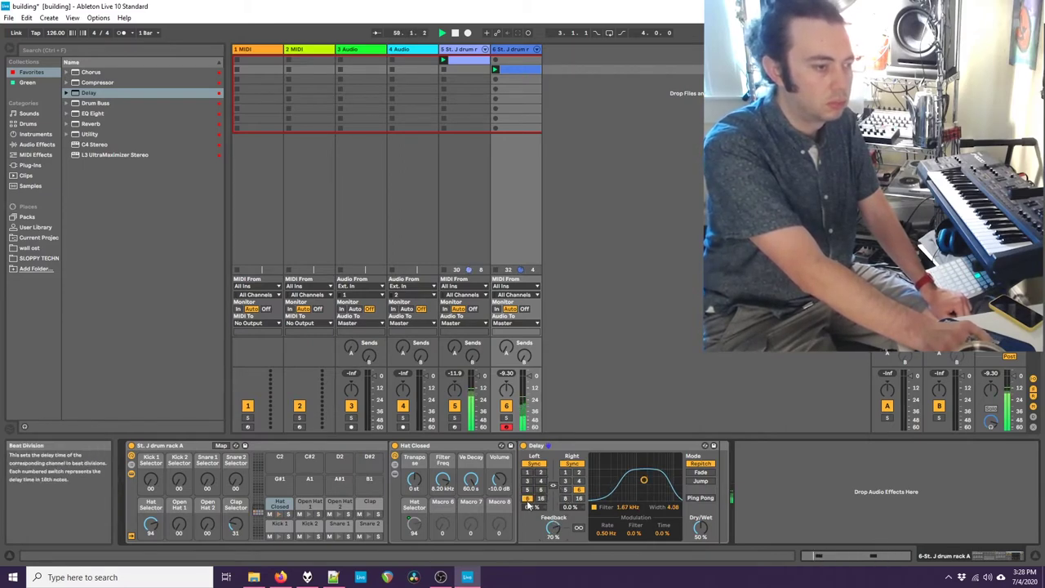
pyautogui.click(566, 490)
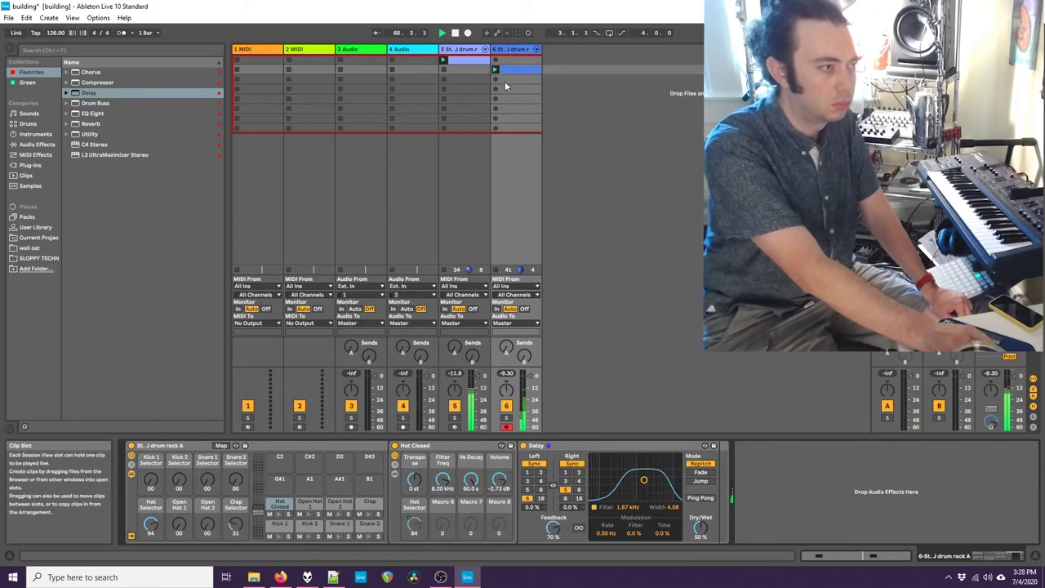
# Step: Load St. J drum rack B onto a new track and lower the kick track's Kick 1 filter frequency to 580 Hz
pyautogui.click(27, 83)
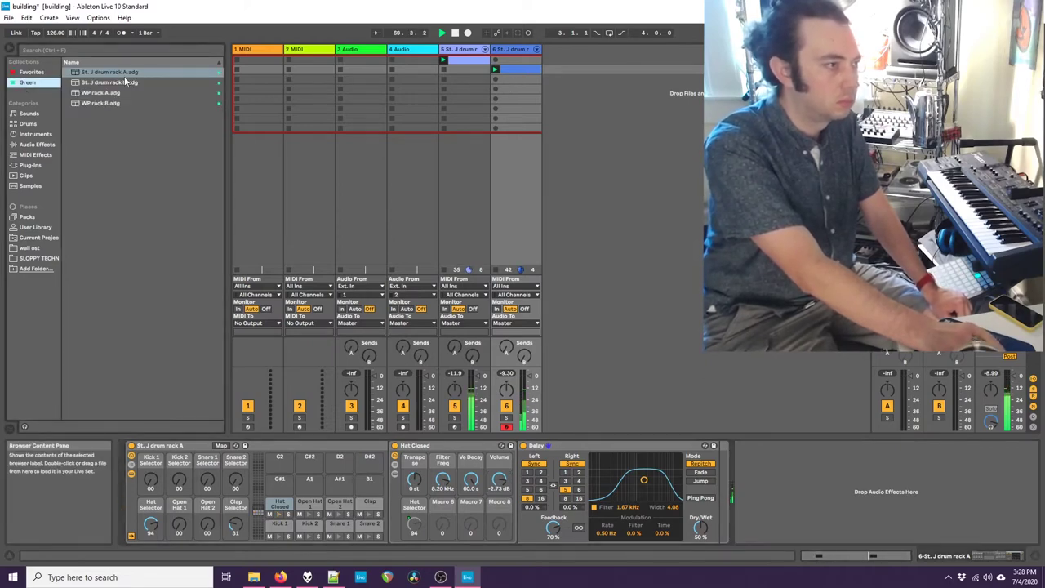
pyautogui.moveTo(127, 82); pyautogui.dragTo(547, 66)
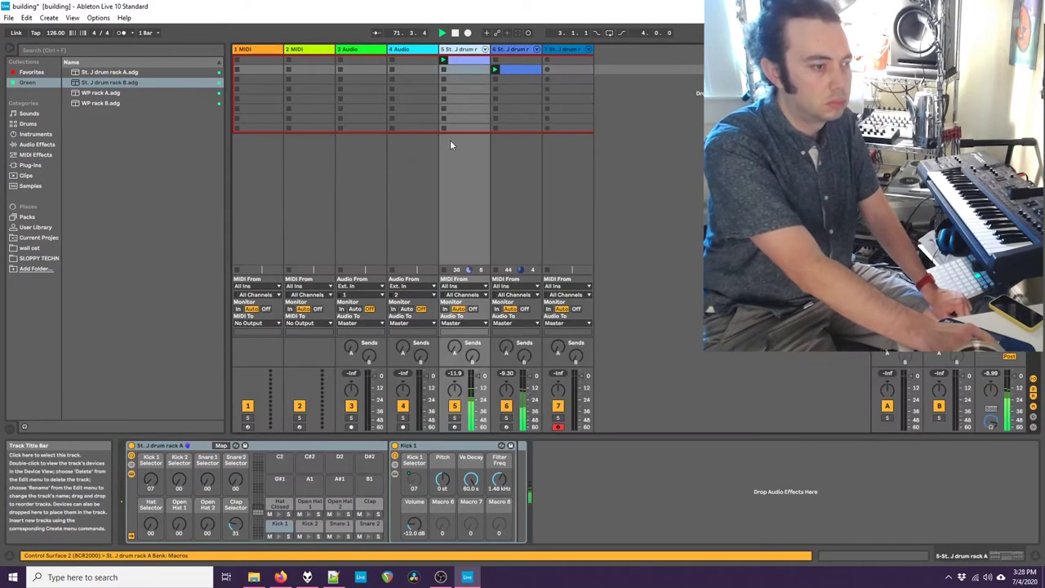
pyautogui.moveTo(499, 481); pyautogui.dragTo(499, 495)
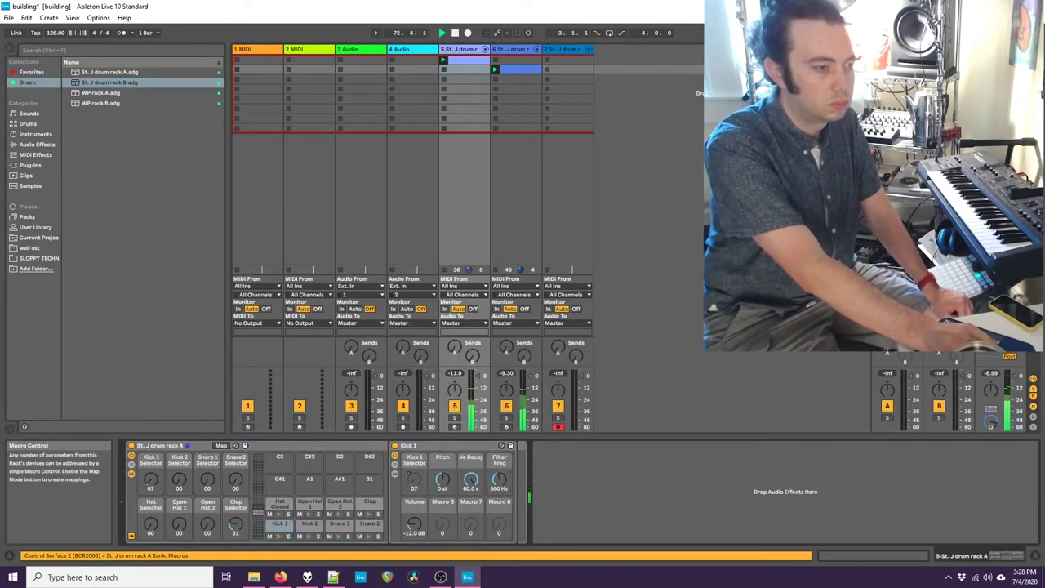
# Step: Create a MIDI clip in the second slot of the drum rack B track, add a Perc 1 note at 1.1.2 and launch it
pyautogui.click(551, 69)
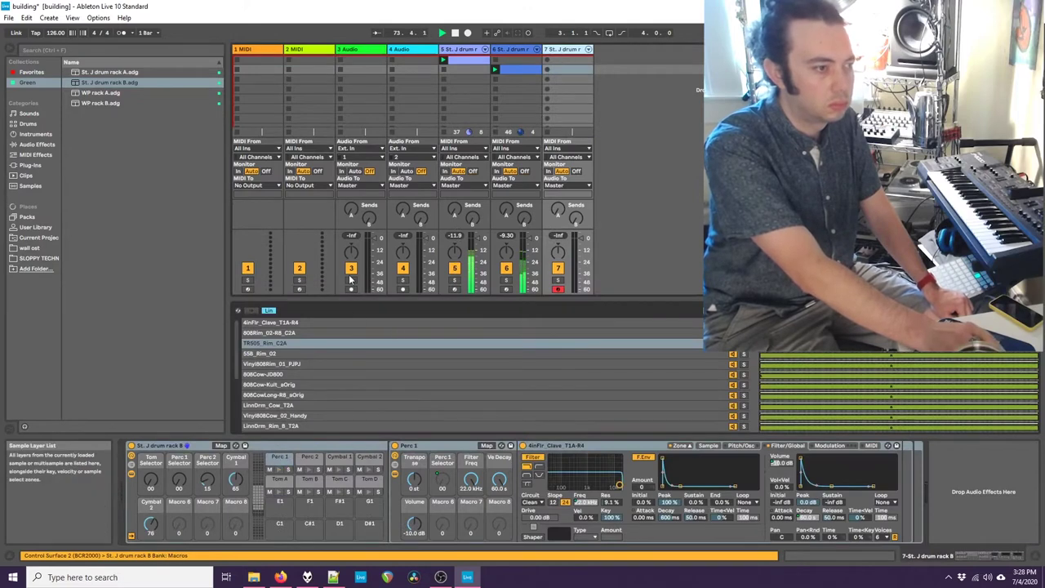
pyautogui.doubleClick(561, 68)
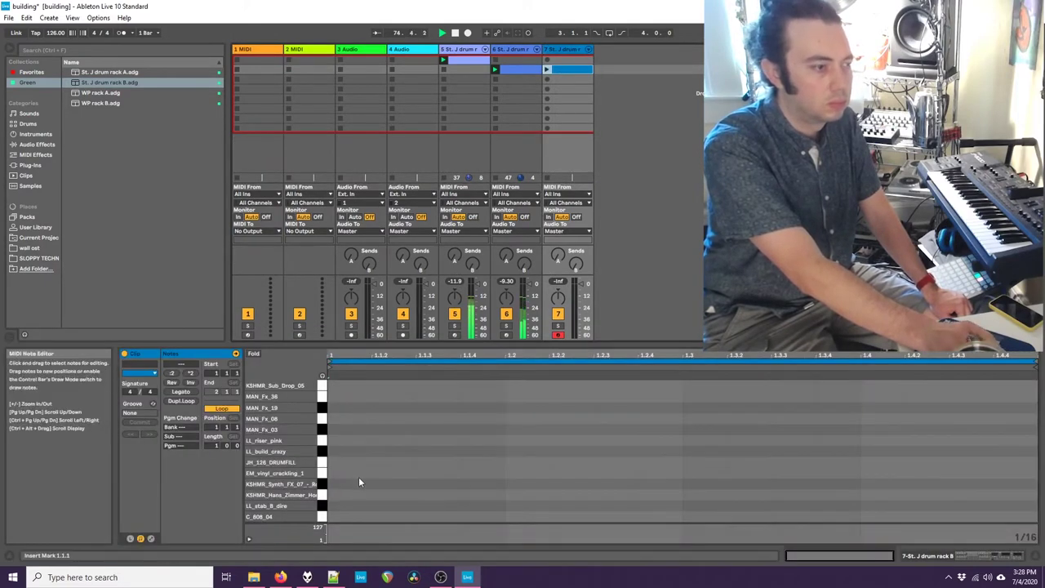
pyautogui.scroll(-5, 361, 481)
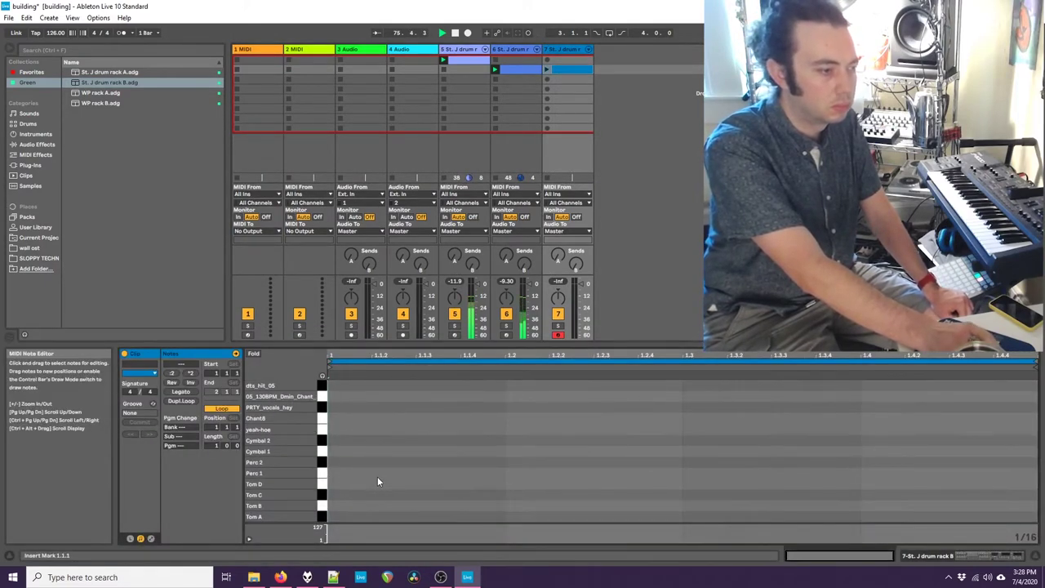
pyautogui.doubleClick(407, 473)
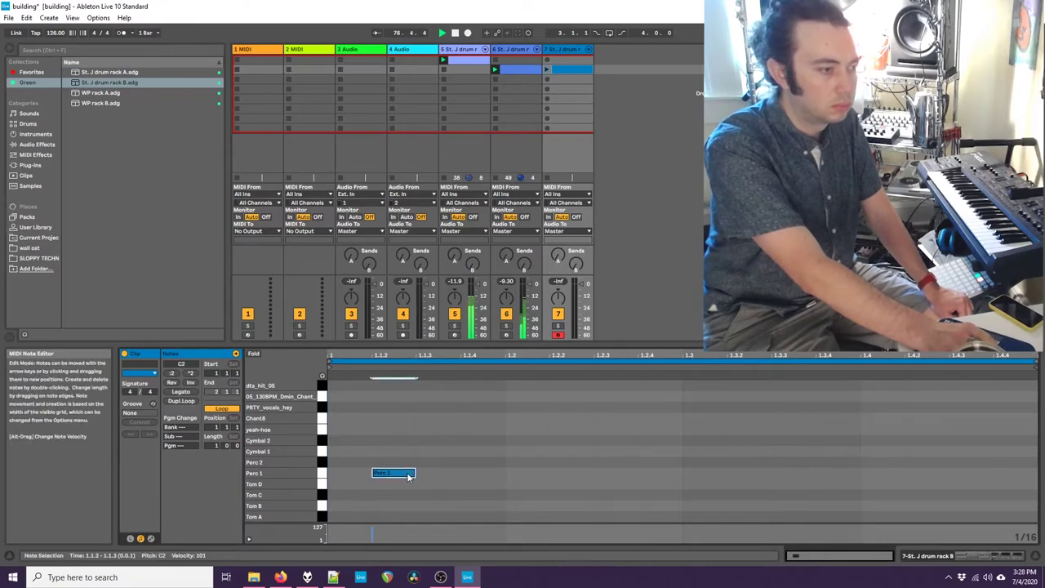
pyautogui.click(548, 69)
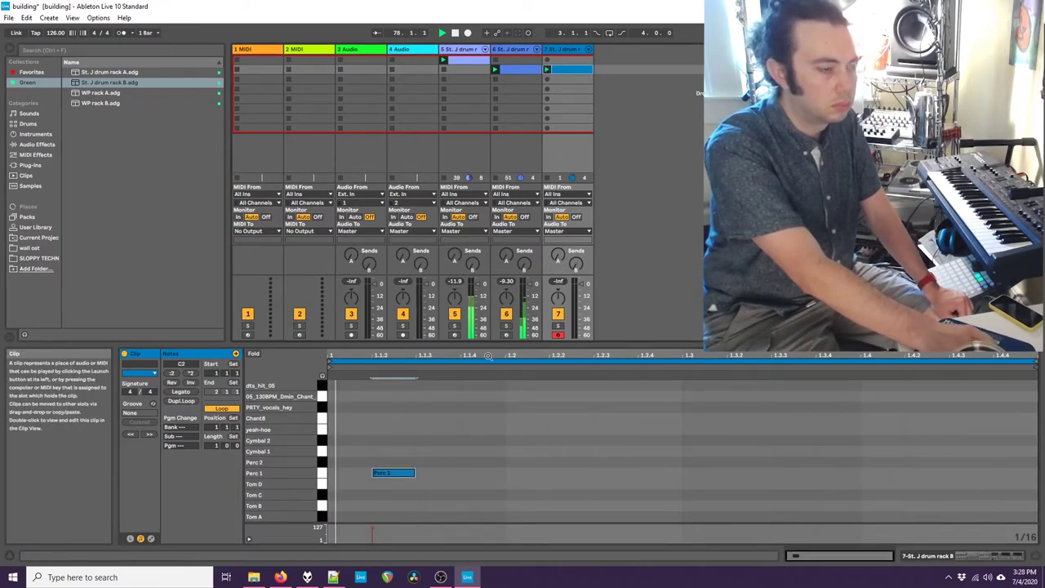
# Step: Add Perc 1 notes at 1.2.1, 1.2.4, 1.3.3 and 1.4.2, and duplicate the percussion clip's loop to two bars
pyautogui.doubleClick(551, 473)
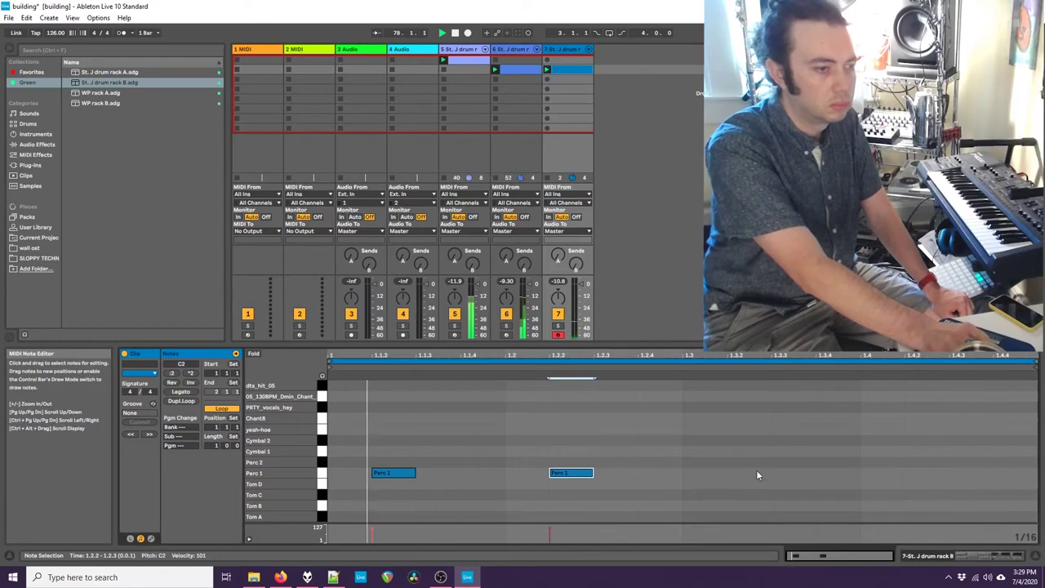
pyautogui.moveTo(569, 475); pyautogui.dragTo(513, 479)
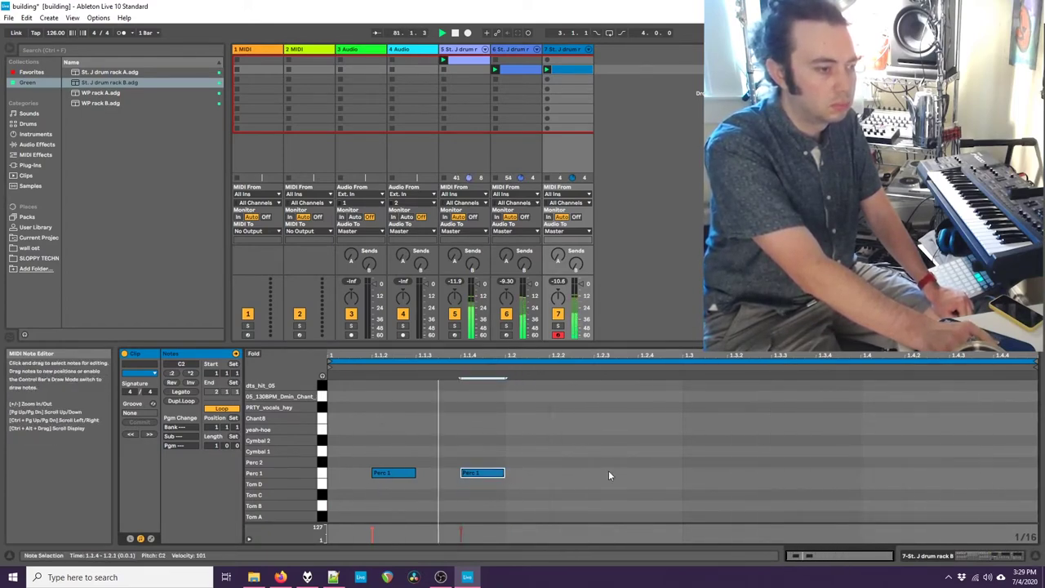
pyautogui.press('Right')
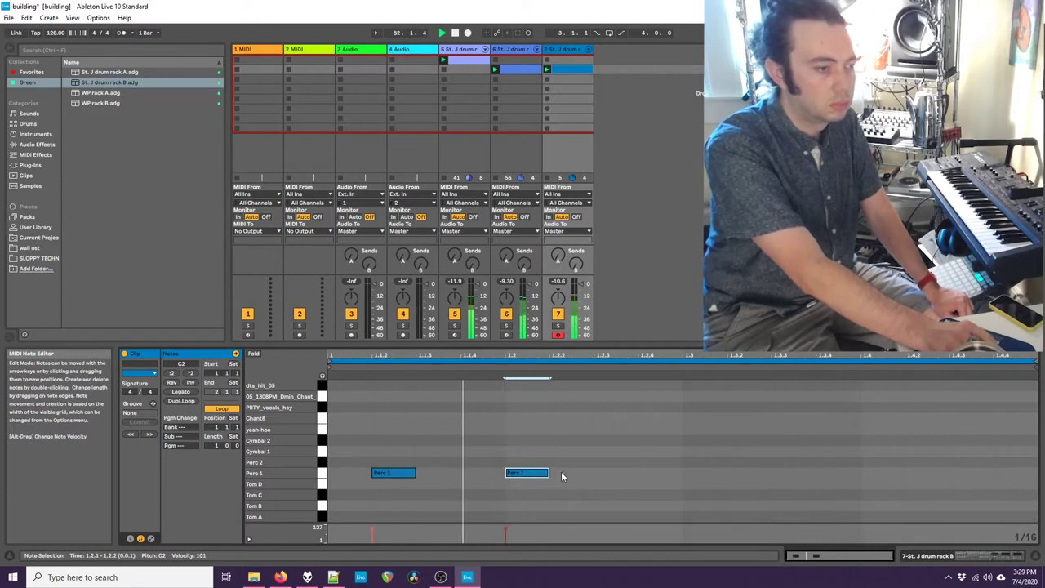
pyautogui.doubleClick(663, 473)
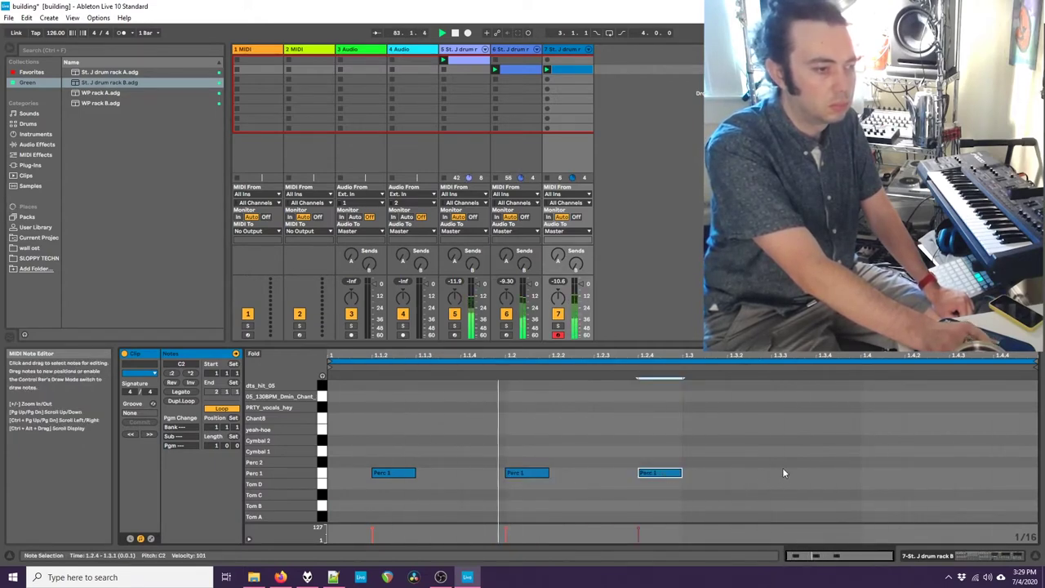
pyautogui.doubleClick(776, 474)
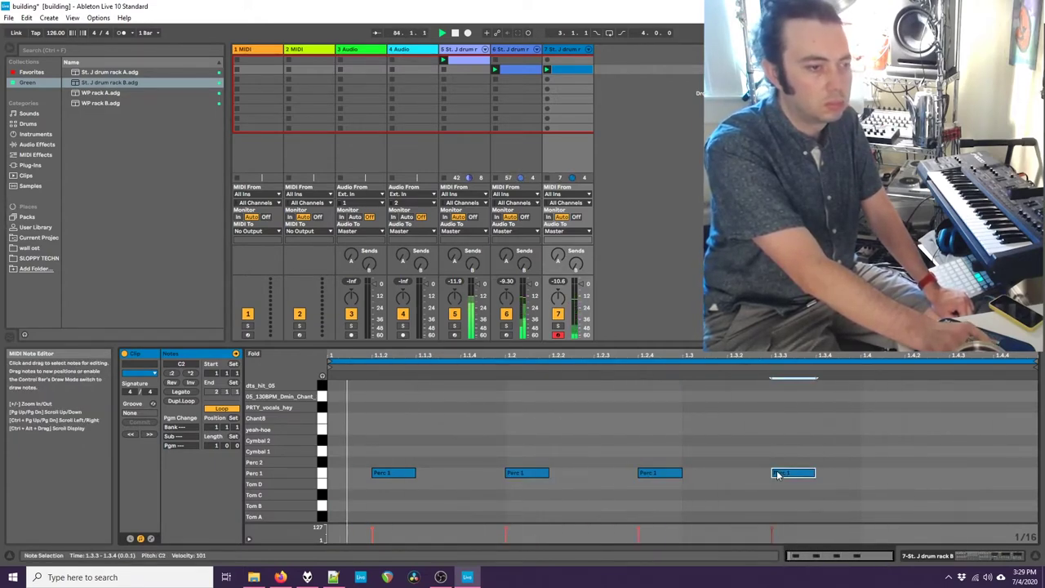
pyautogui.doubleClick(935, 473)
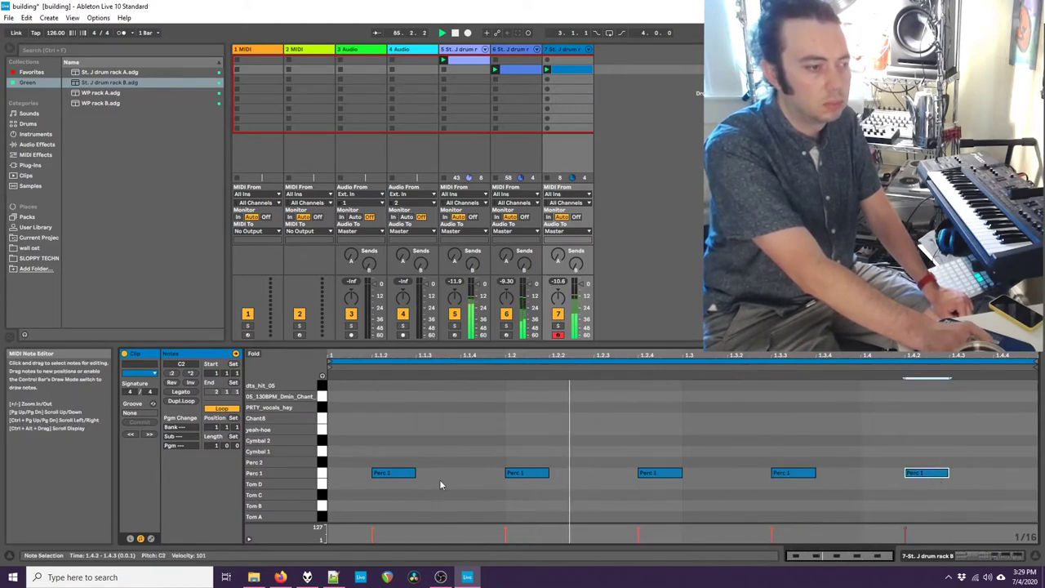
pyautogui.click(182, 402)
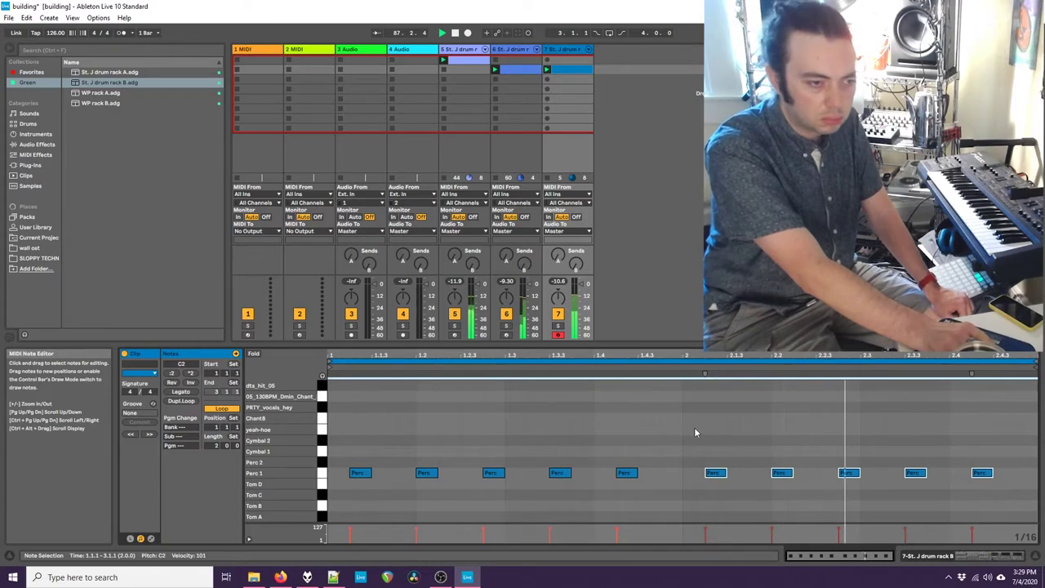
# Step: Move the second-bar Perc 1 notes one sixteenth earlier, add a note at 2.4.4, and duplicate the loop to four bars
pyautogui.moveTo(715, 480); pyautogui.dragTo(694, 481)
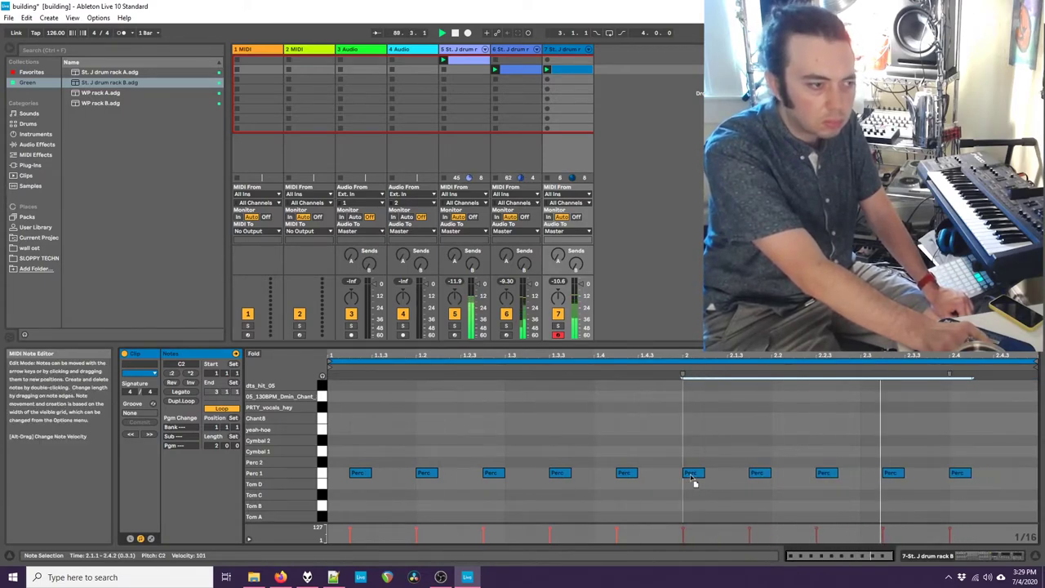
pyautogui.click(1016, 478)
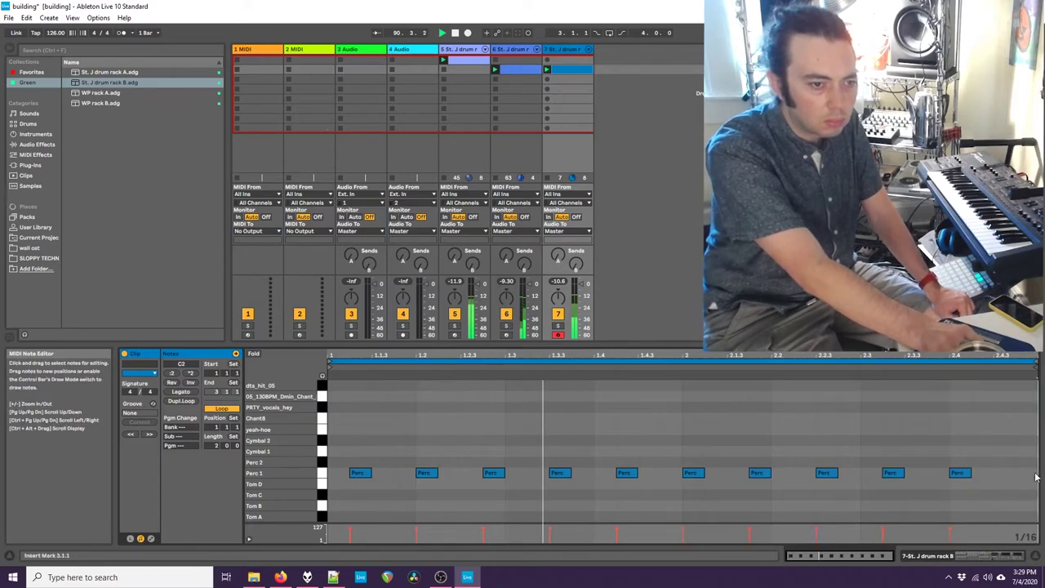
pyautogui.doubleClick(1027, 475)
pyautogui.click(884, 433)
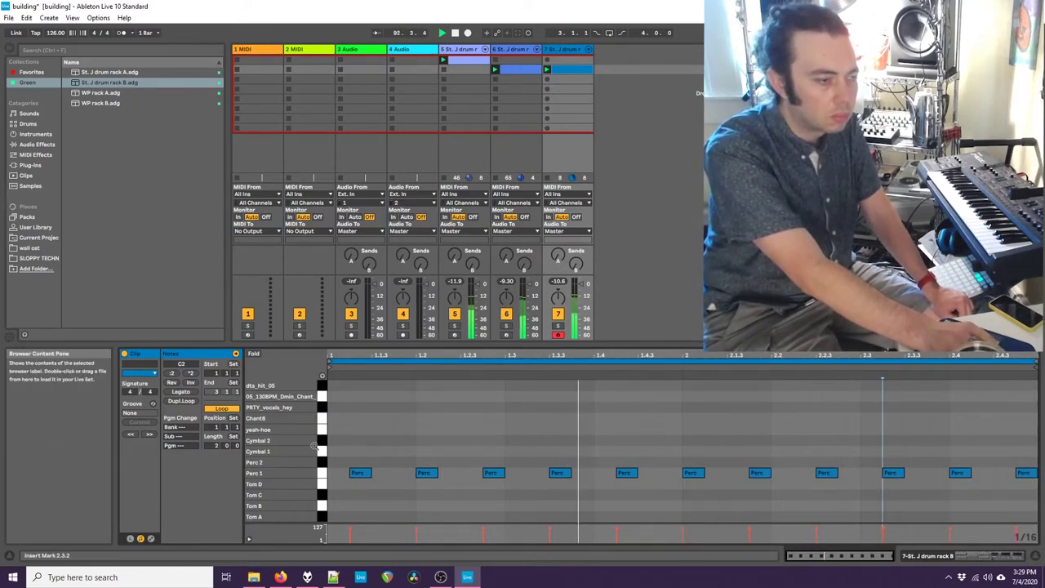
pyautogui.click(170, 402)
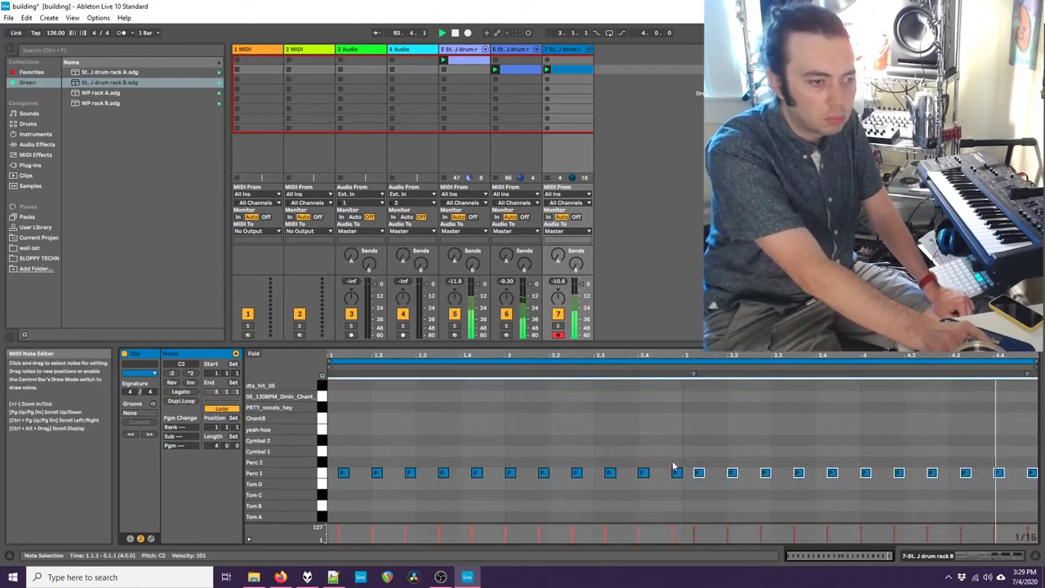
# Step: Delete the final Perc 1 note and move the notes of bars 3 and 4 one sixteenth later
pyautogui.doubleClick(1031, 474)
pyautogui.moveTo(1018, 461); pyautogui.dragTo(713, 482)
pyautogui.click(688, 499)
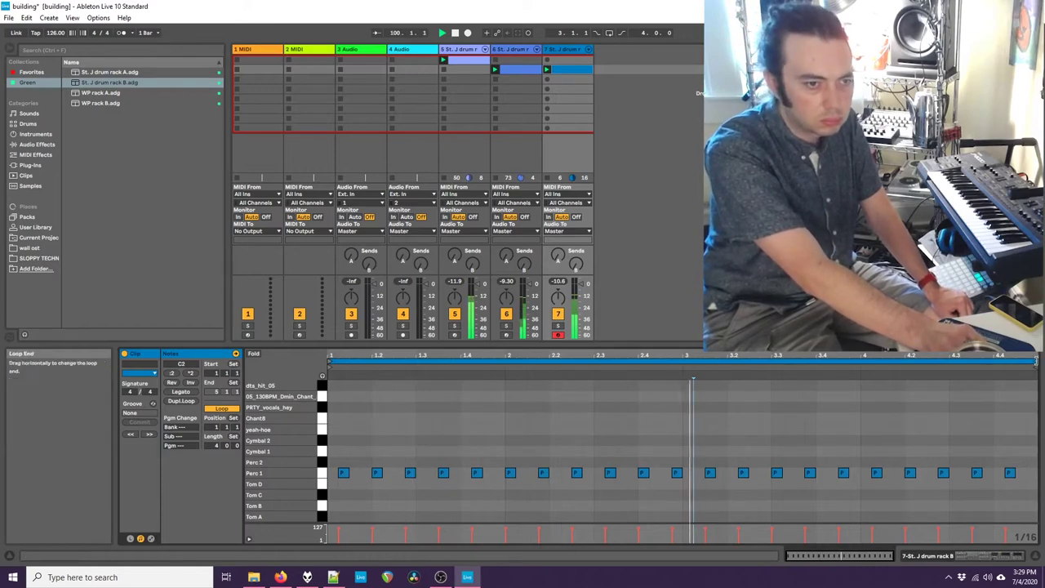
# Step: Shorten the percussion clip's loop to three beats and set drum rack B's Perc 1 Selector to 19
pyautogui.click(1034, 361)
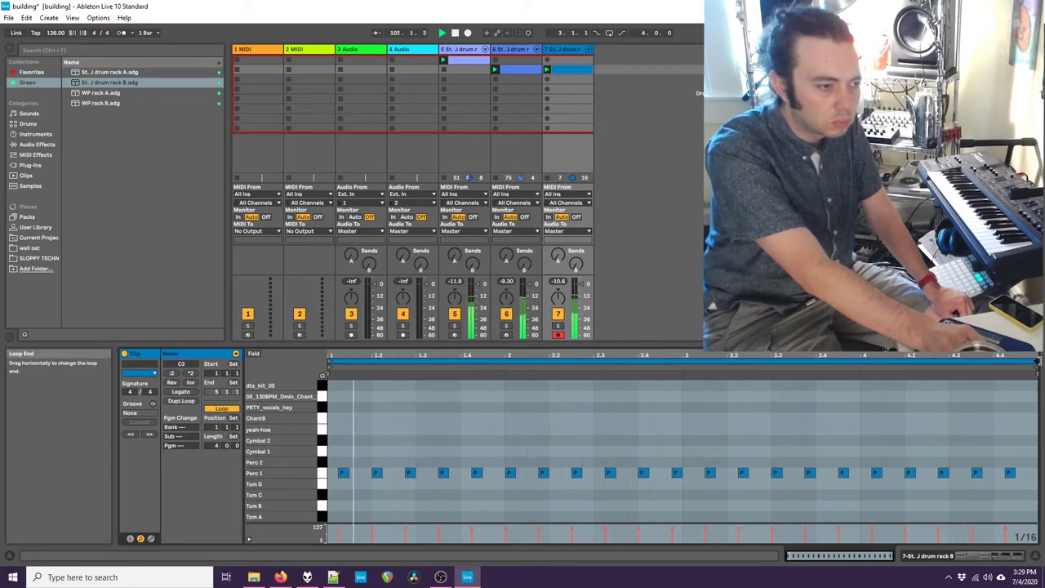
pyautogui.moveTo(1035, 360); pyautogui.dragTo(461, 362)
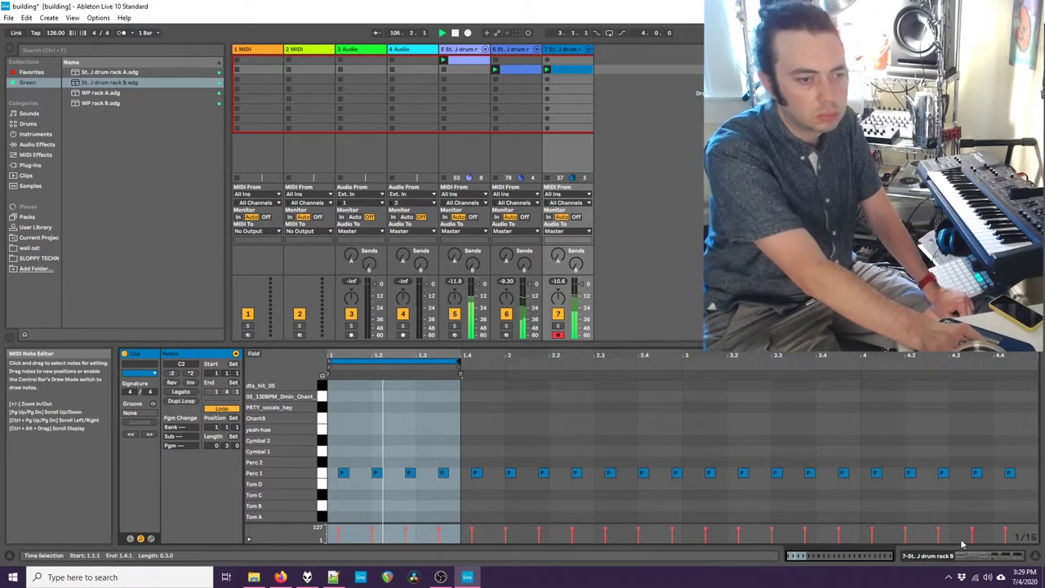
pyautogui.click(984, 558)
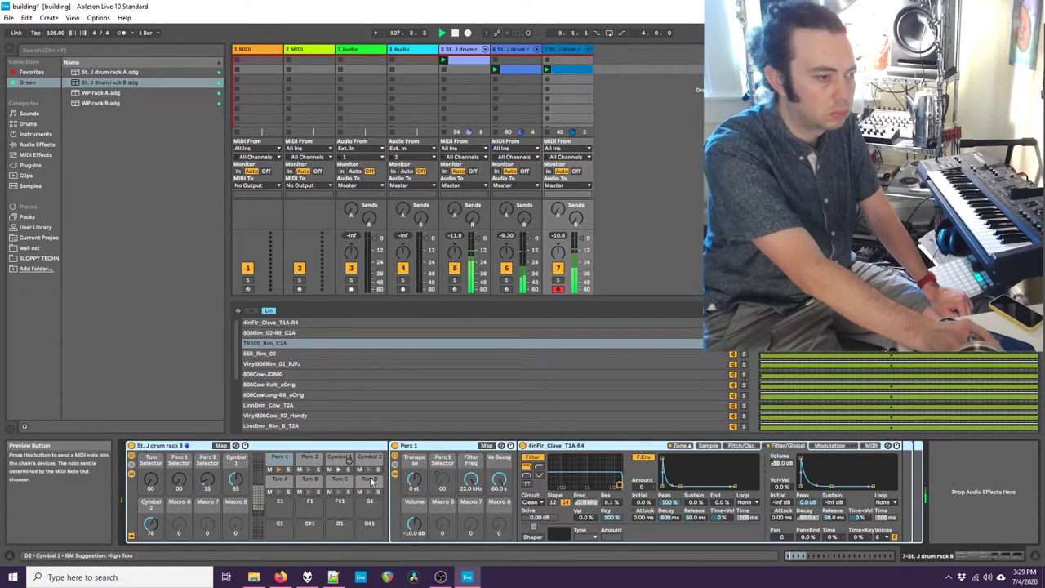
pyautogui.click(185, 482)
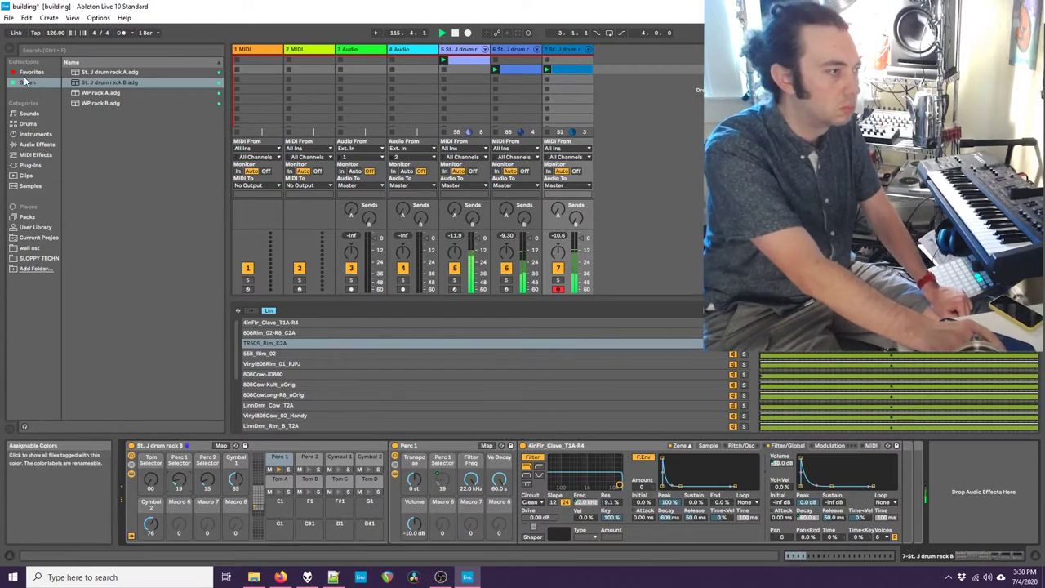
# Step: Add a Flanger to the percussion track with about 3.86 ms delay time, 0.49 feedback and a 1.89 kHz high-pass
pyautogui.click(30, 72)
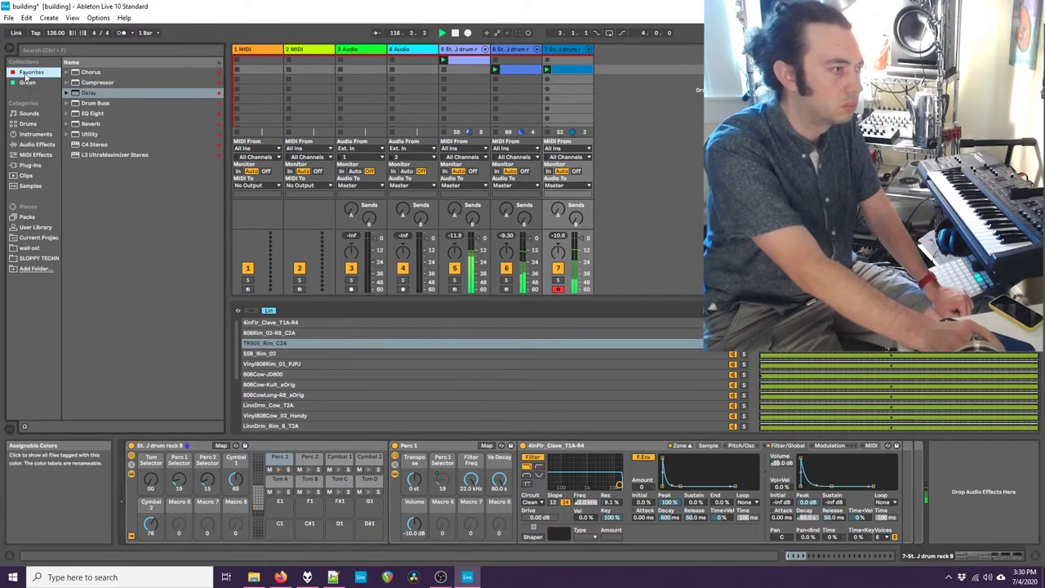
pyautogui.click(37, 145)
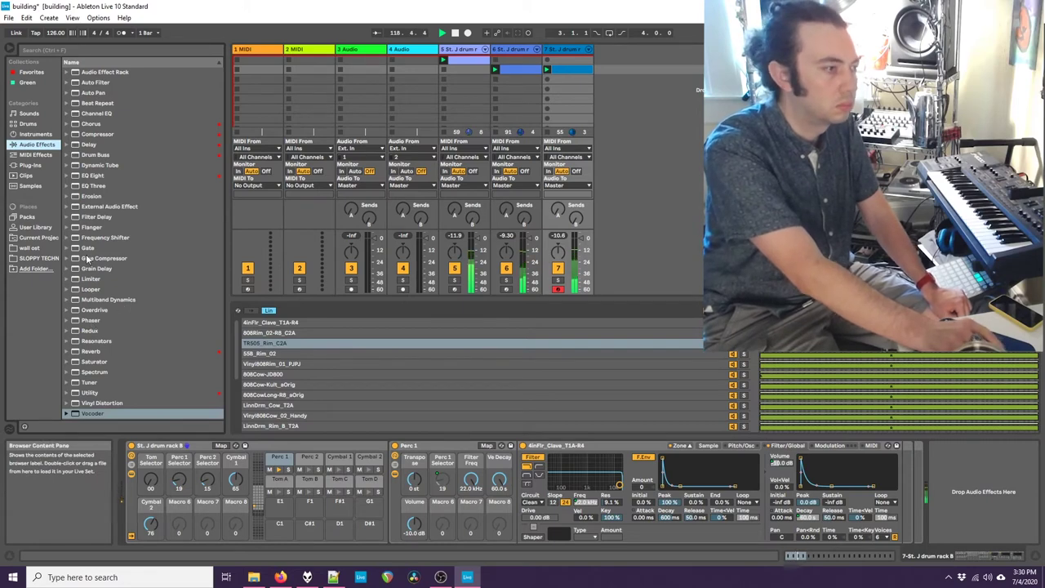
pyautogui.moveTo(85, 229); pyautogui.dragTo(552, 490)
pyautogui.moveTo(916, 478); pyautogui.dragTo(949, 482)
pyautogui.moveTo(875, 478); pyautogui.dragTo(874, 454)
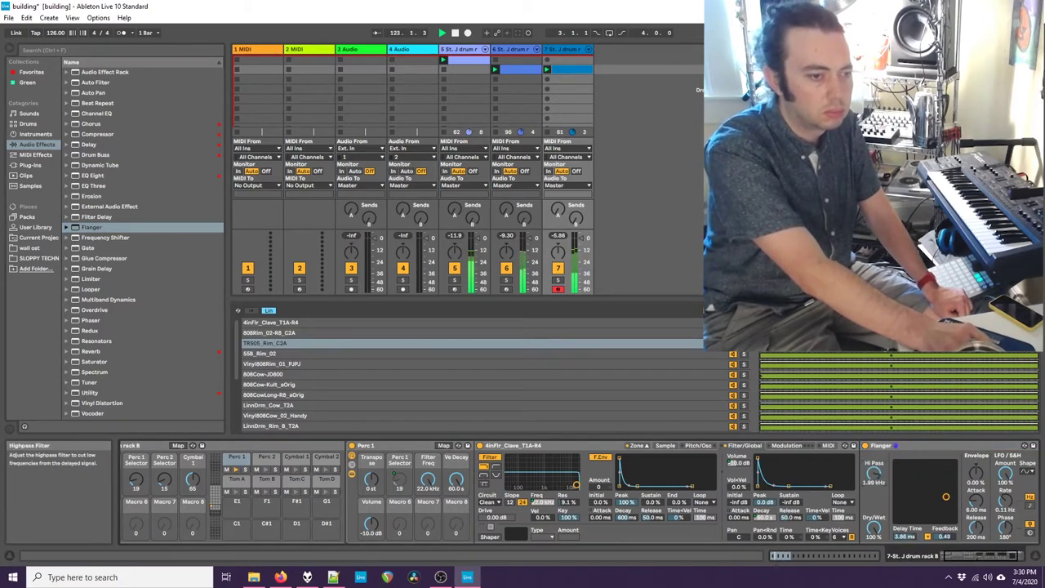
# Step: Adjust the Flanger to about 3.45 ms delay time, 0.82 feedback, 71.3 Hz high-pass, 69.8% LFO amount and 0.04 Hz rate
pyautogui.moveTo(1005, 530); pyautogui.dragTo(1005, 550)
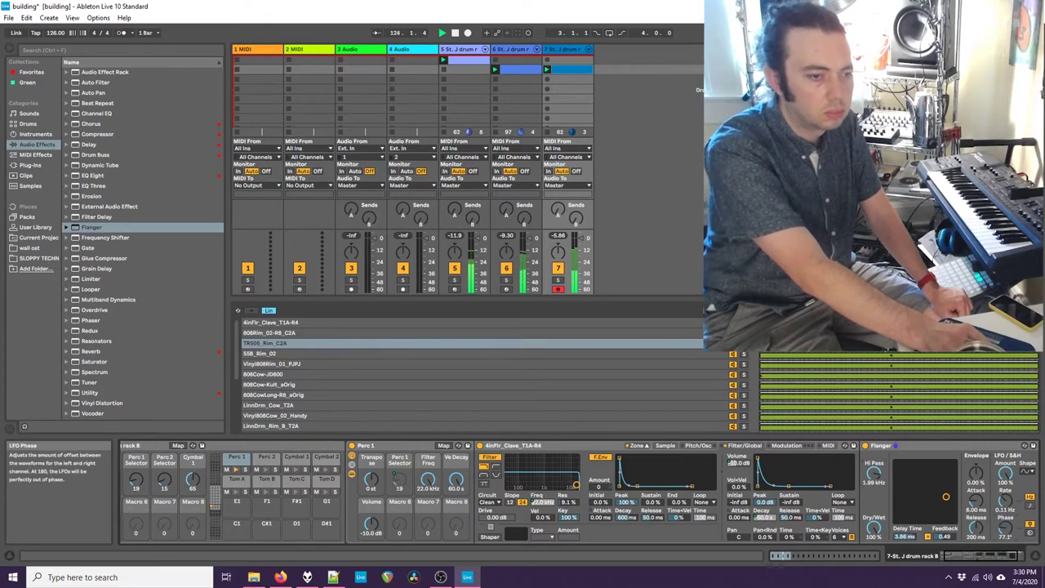
pyautogui.moveTo(1010, 508); pyautogui.dragTo(1011, 494)
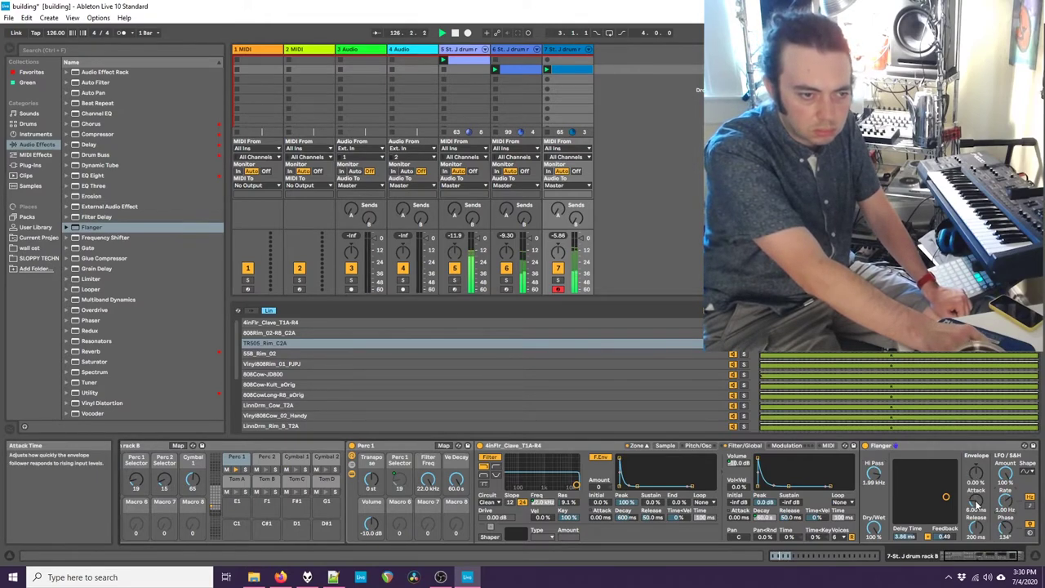
pyautogui.click(941, 489)
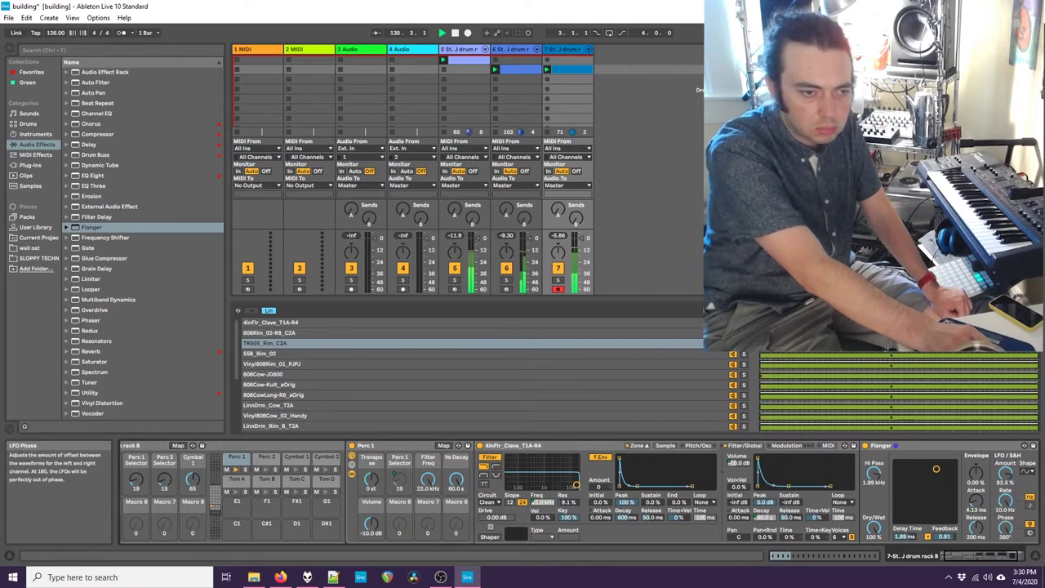
pyautogui.moveTo(928, 477); pyautogui.dragTo(930, 472)
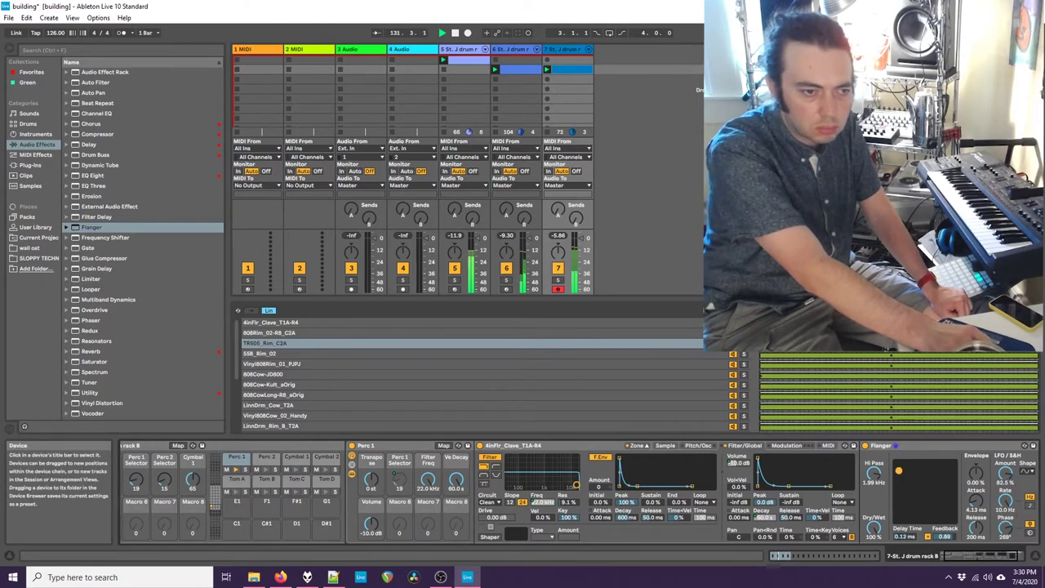
pyautogui.moveTo(904, 475); pyautogui.dragTo(905, 469)
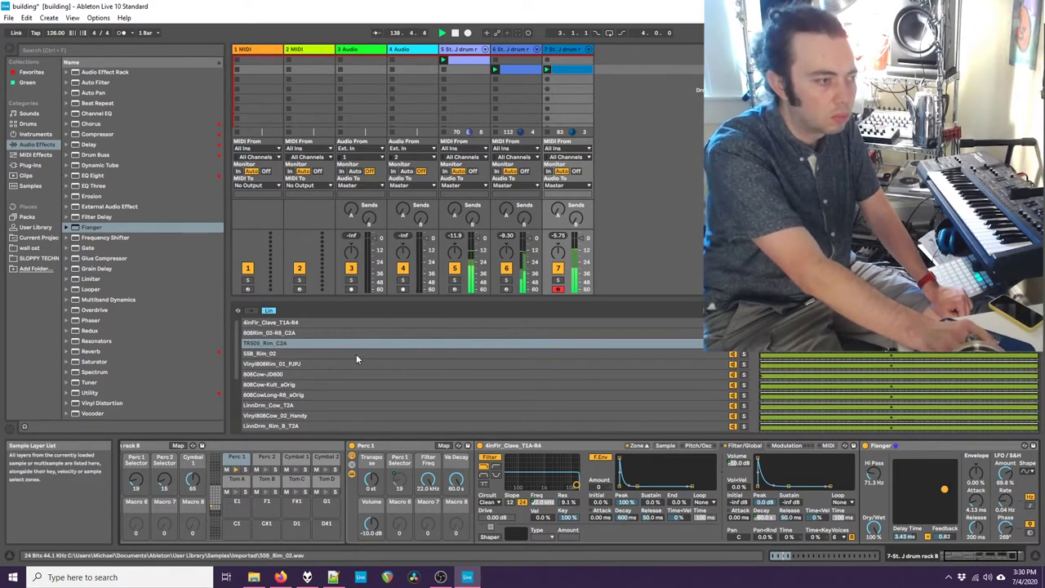
# Step: Add a Chorus before the Flanger with about 3.80 ms modulation amount, 0.54 Hz rate and a 70.6 Hz highpass
pyautogui.click(88, 123)
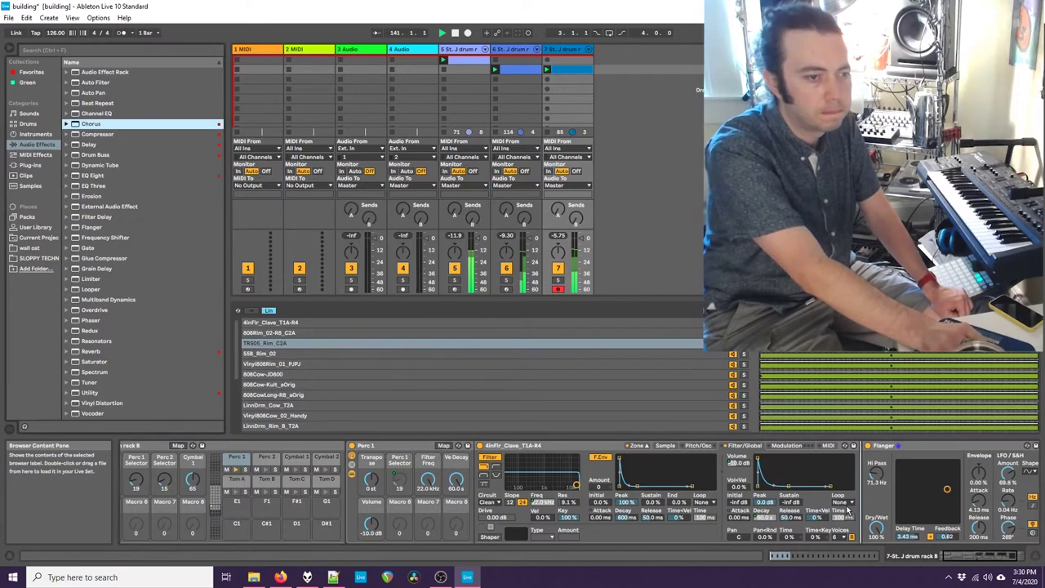
pyautogui.moveTo(861, 503); pyautogui.dragTo(862, 503)
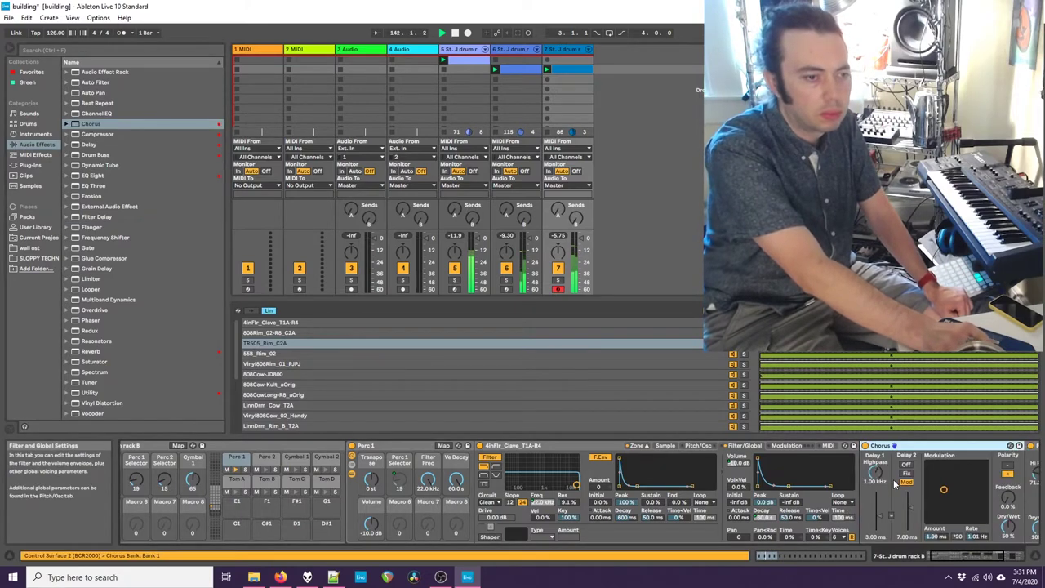
pyautogui.moveTo(944, 490); pyautogui.dragTo(956, 492)
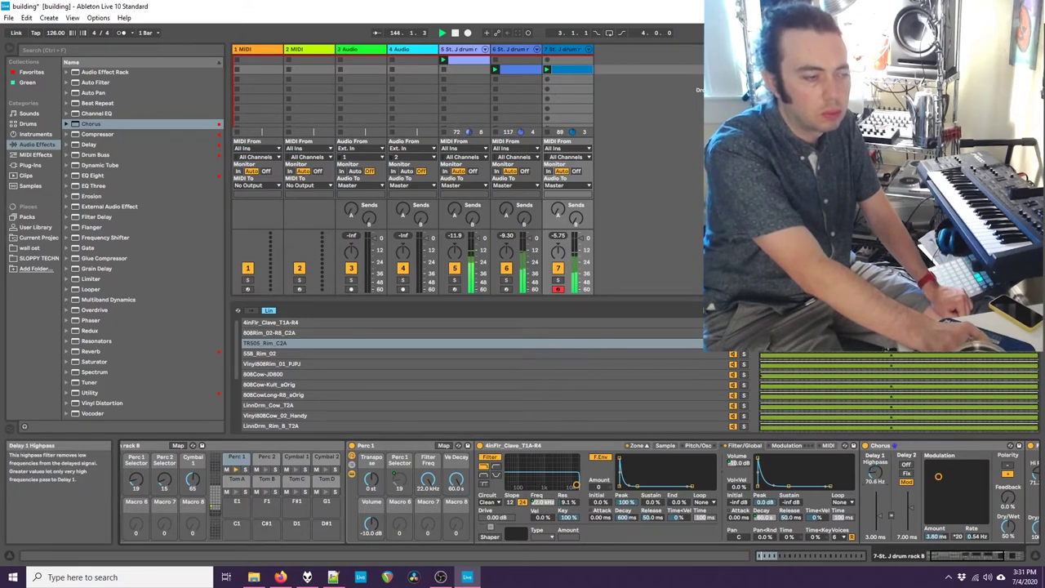
# Step: Add a Delay after the Chorus with its filter at about 403 Hz, width 5.64 and dry/wet at 28%
pyautogui.click(88, 144)
pyautogui.moveTo(967, 491); pyautogui.dragTo(931, 494)
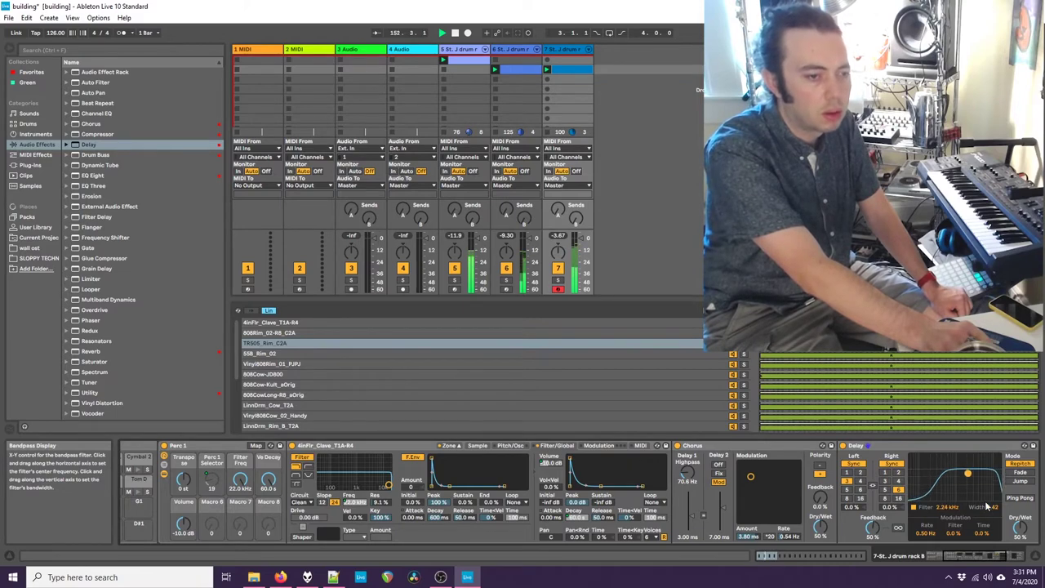
pyautogui.moveTo(968, 474); pyautogui.dragTo(949, 473)
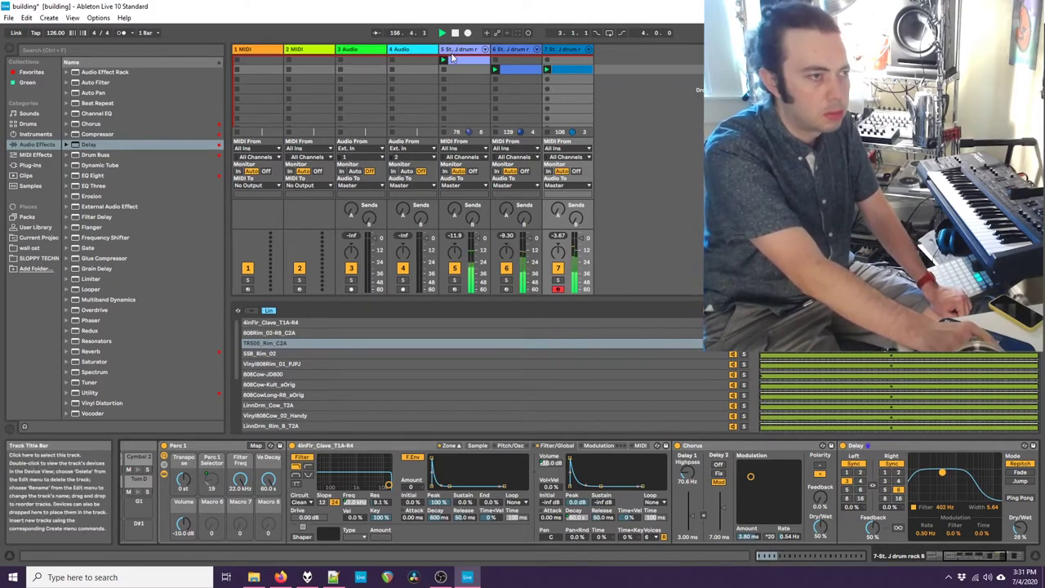
pyautogui.click(459, 50)
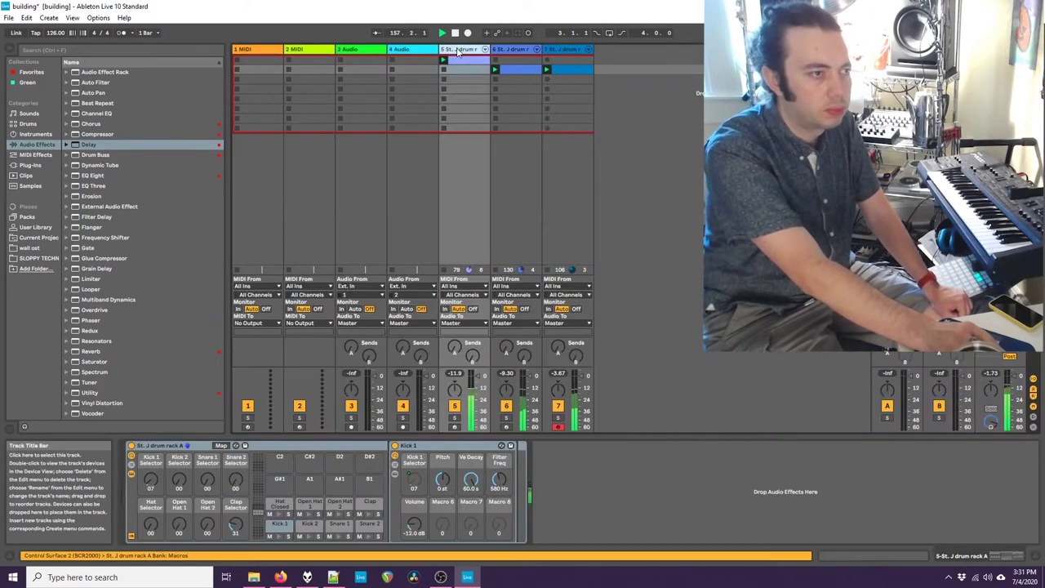
pyautogui.click(478, 381)
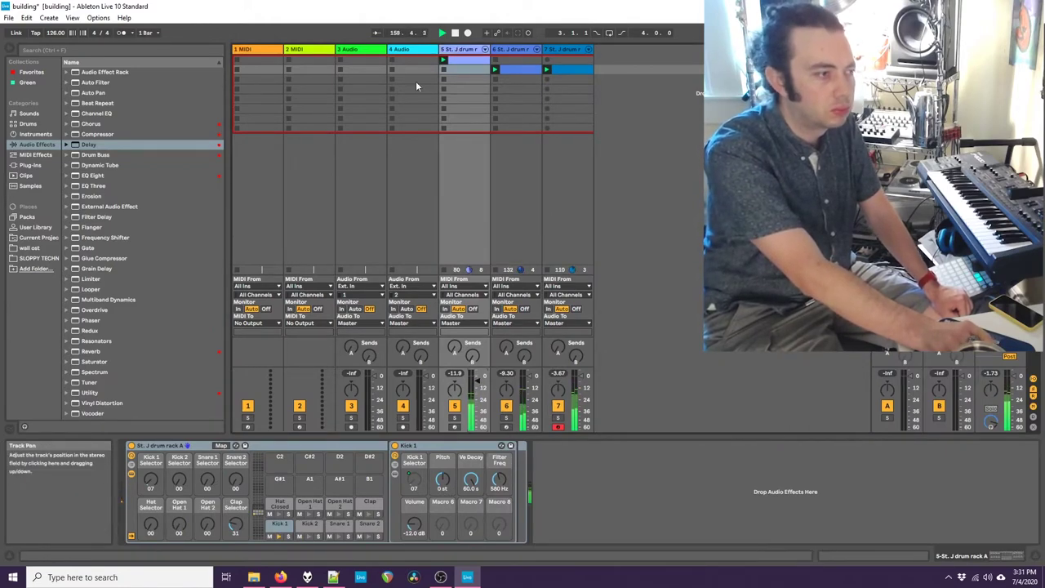
pyautogui.click(508, 71)
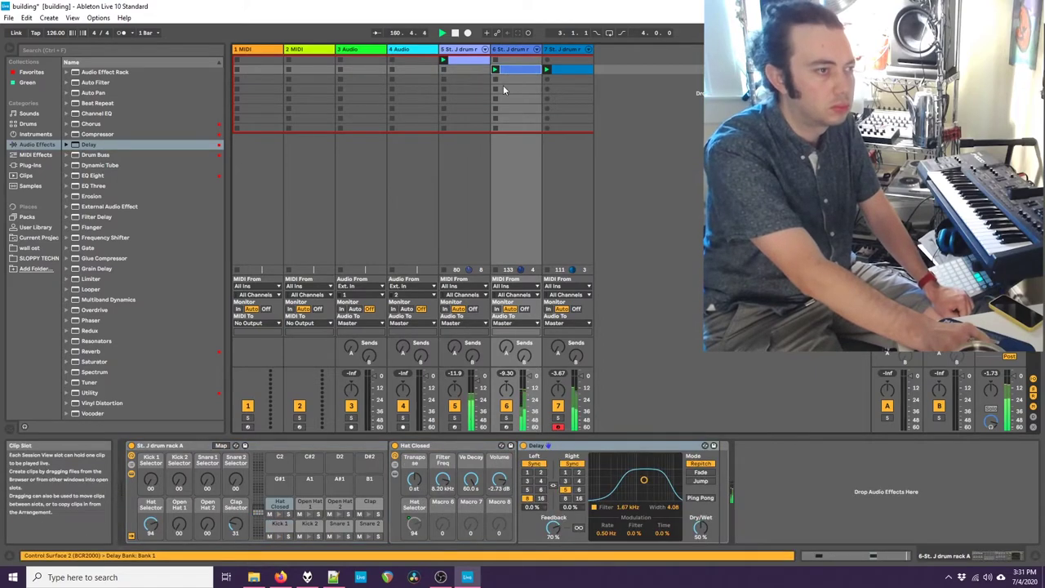
pyautogui.rightClick(510, 82)
pyautogui.rightClick(501, 91)
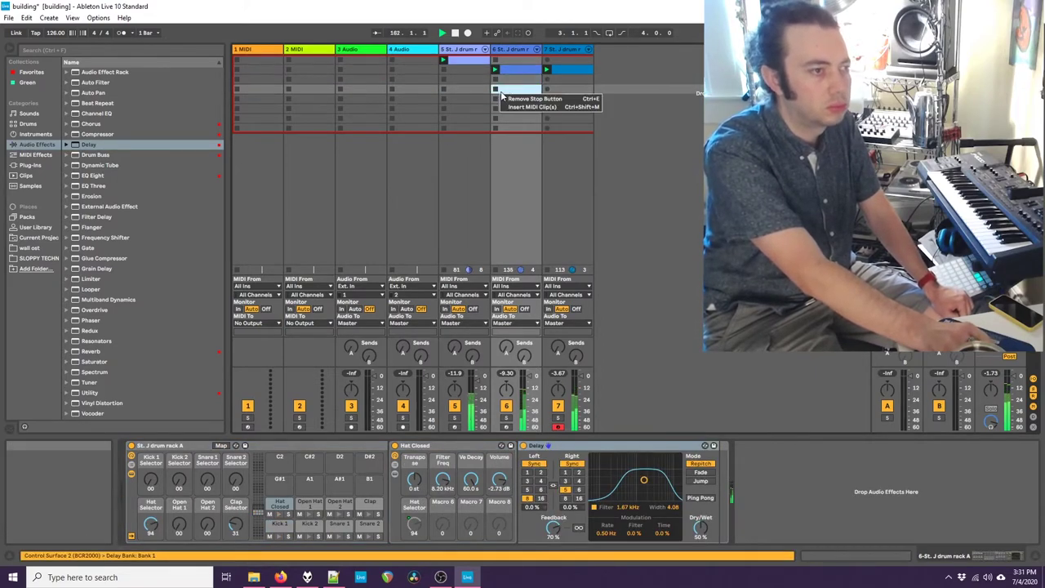
pyautogui.click(524, 105)
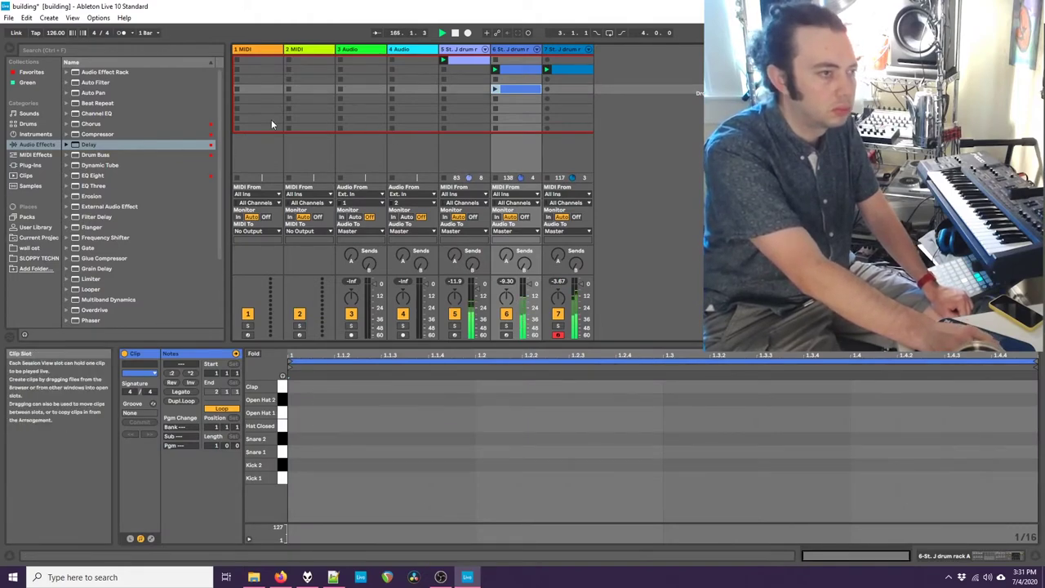
pyautogui.rightClick(513, 89)
pyautogui.click(530, 127)
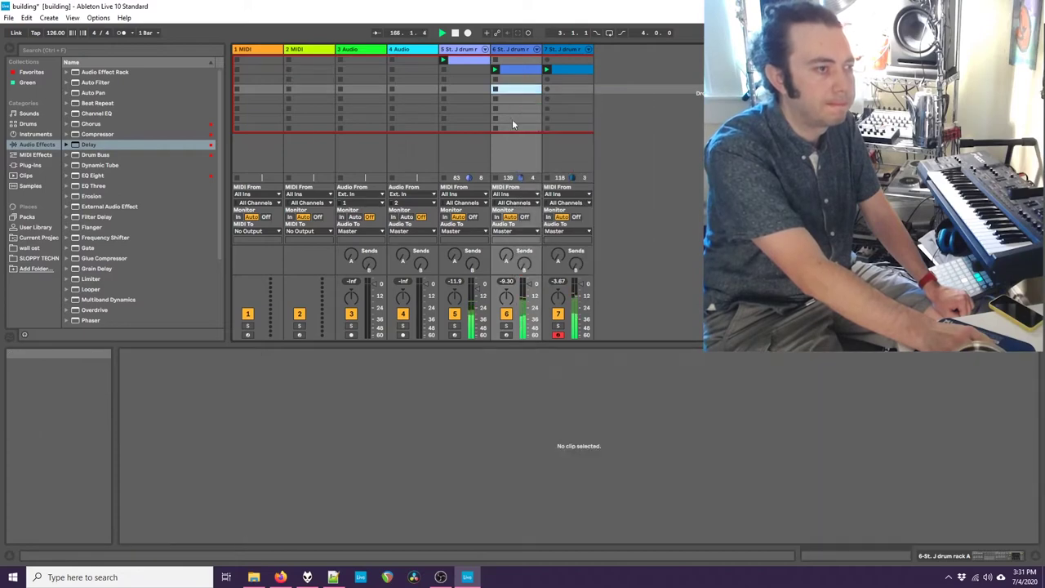
# Step: Arm the 1 MIDI track for recording and route its MIDI output to the FirePod MIDI Out on channel 1
pyautogui.click(257, 77)
pyautogui.click(248, 335)
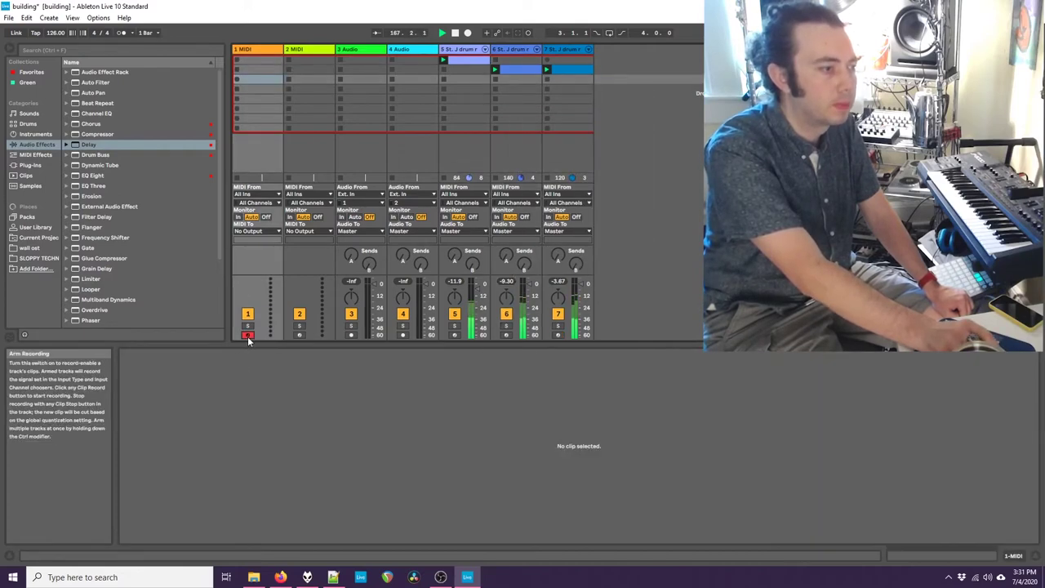
pyautogui.click(247, 80)
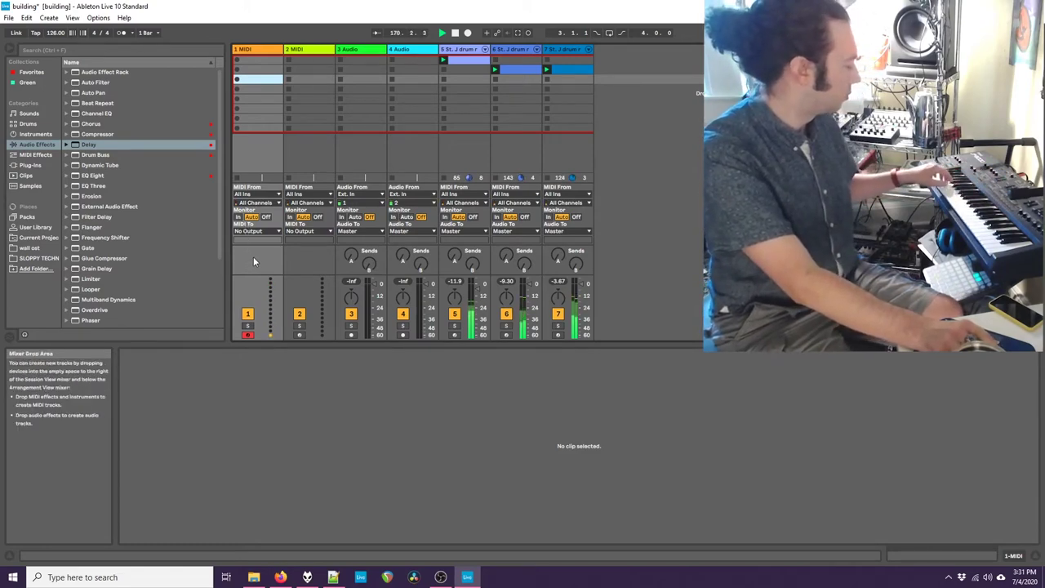
pyautogui.click(252, 231)
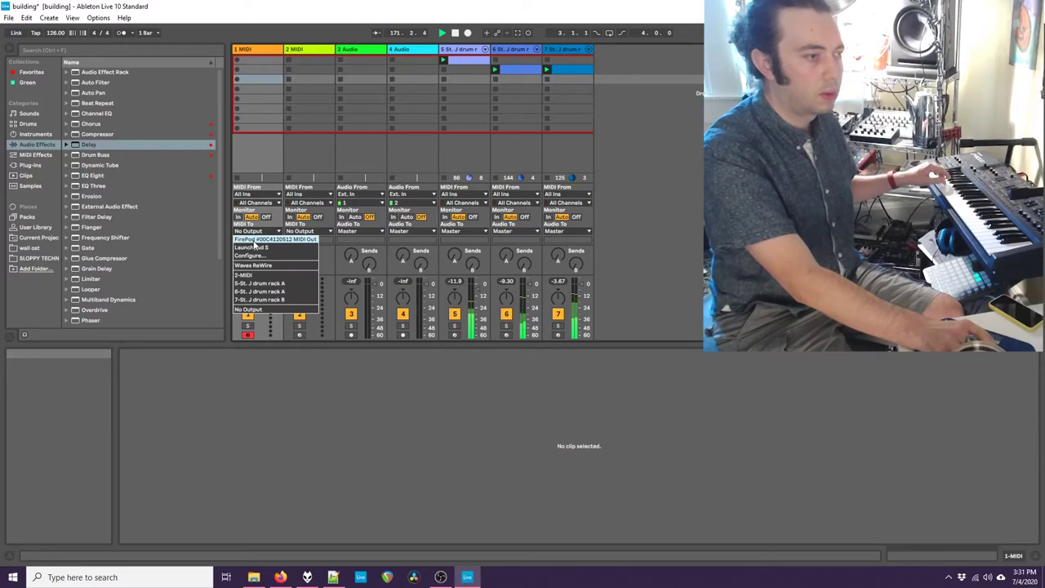
pyautogui.click(254, 240)
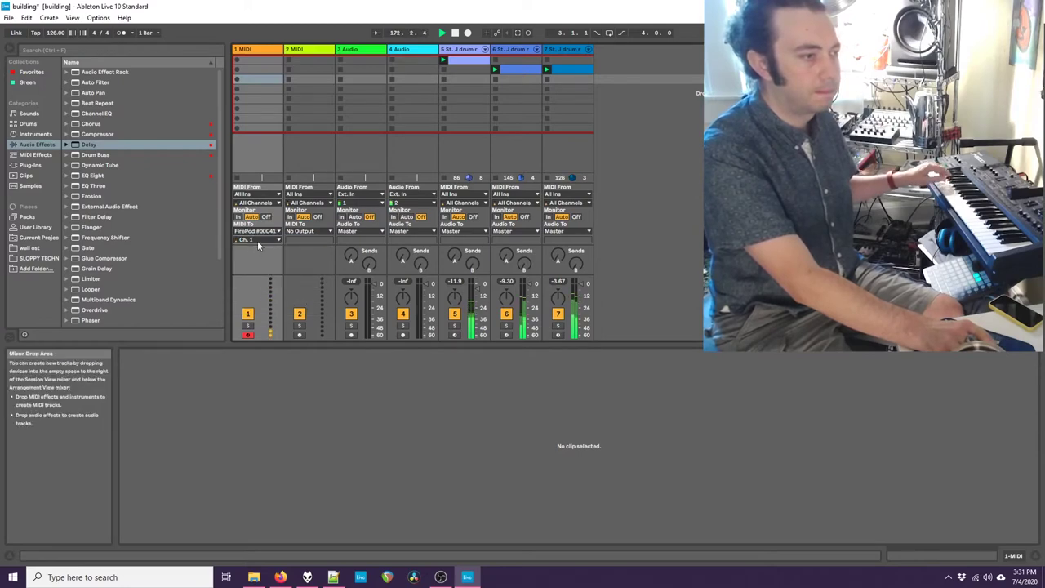
pyautogui.click(237, 78)
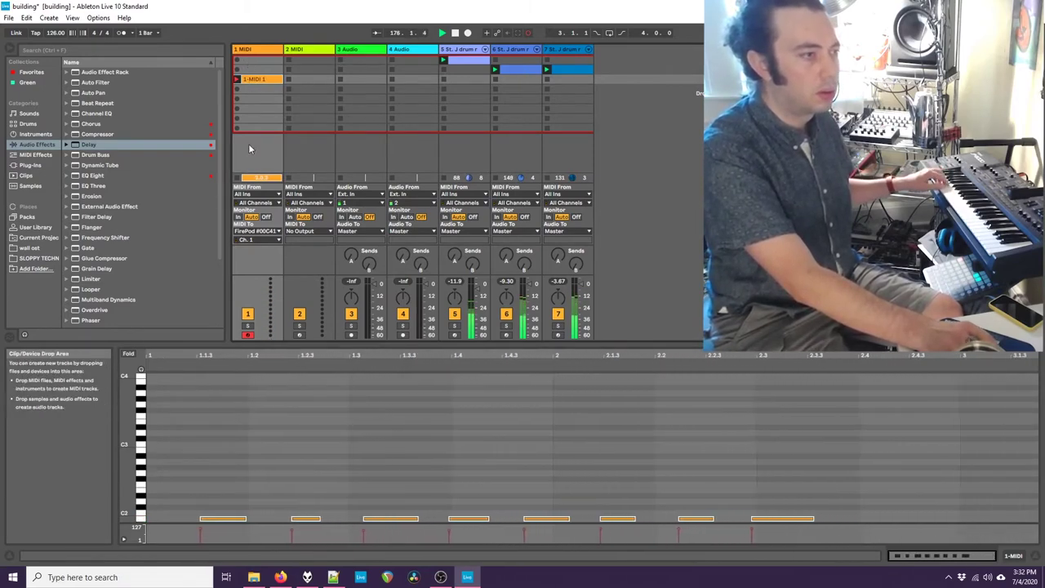
pyautogui.click(260, 78)
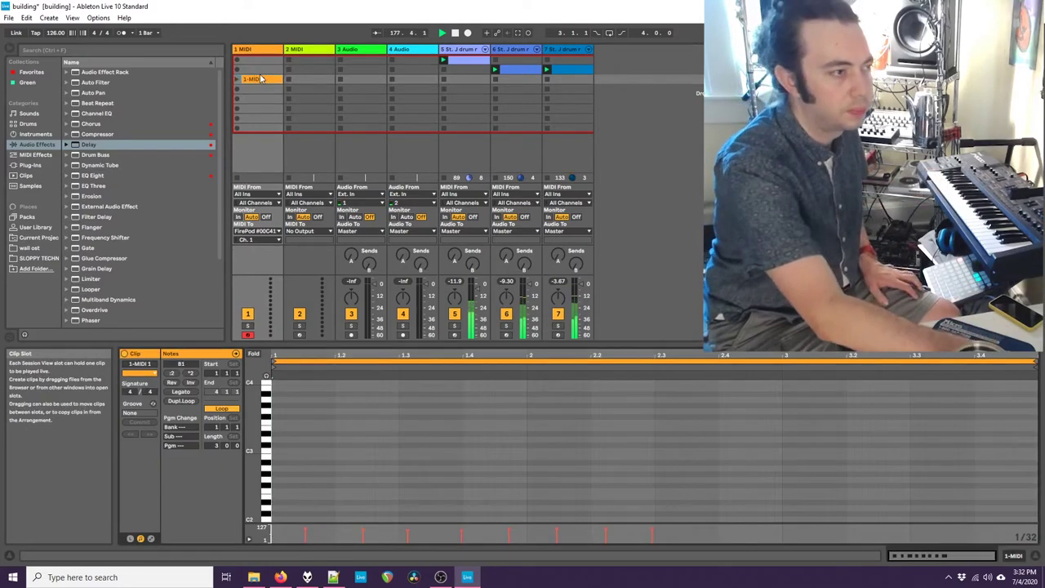
pyautogui.press('Delete')
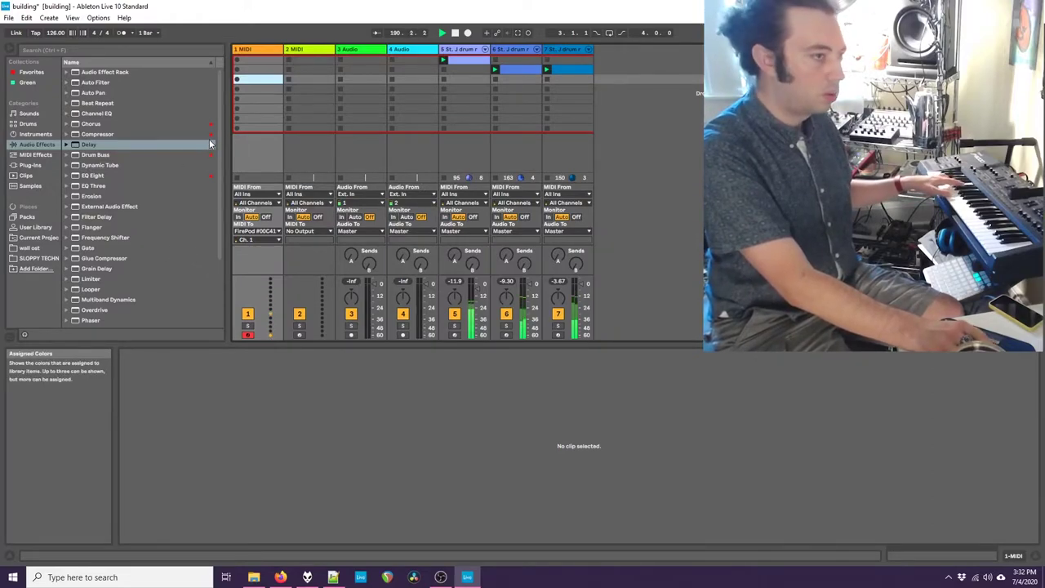
# Step: Create a one-bar MIDI clip in the 1 MIDI track's third slot and fill it with sixteenth-length A1 notes on every eighth
pyautogui.rightClick(244, 82)
pyautogui.click(279, 95)
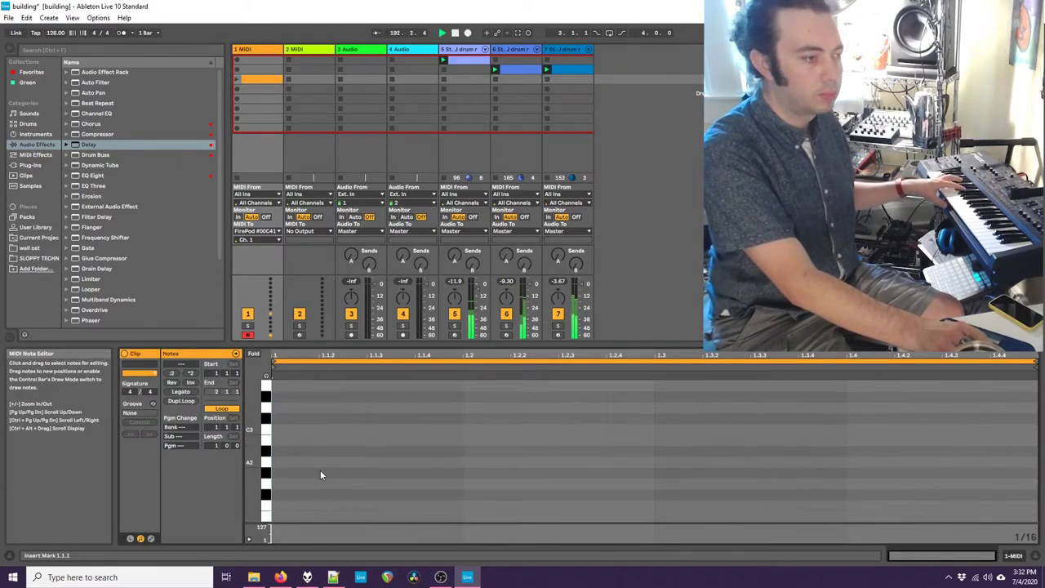
pyautogui.doubleClick(291, 472)
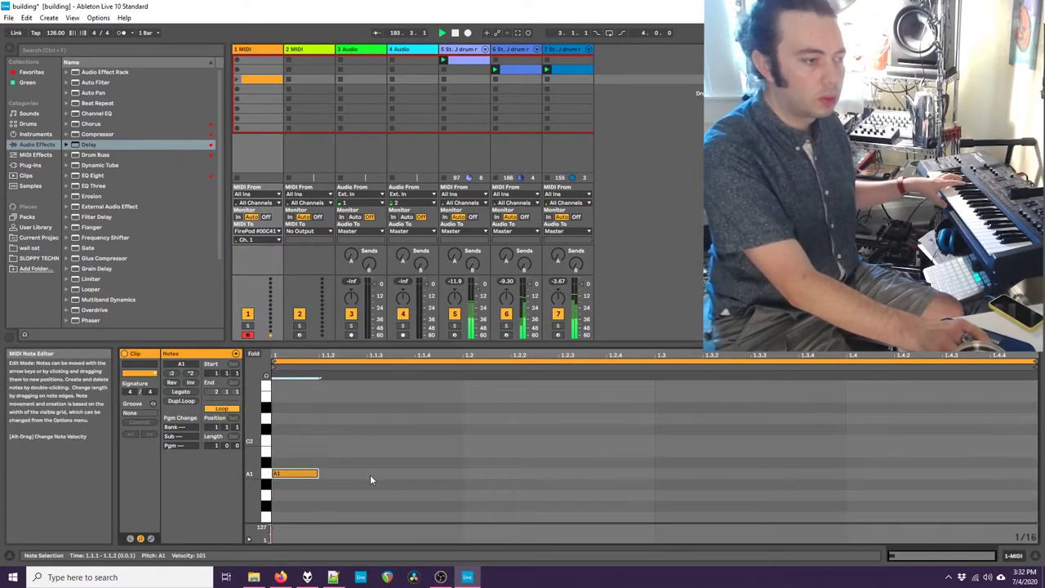
pyautogui.doubleClick(376, 474)
pyautogui.hotkey('ctrl', 'a')
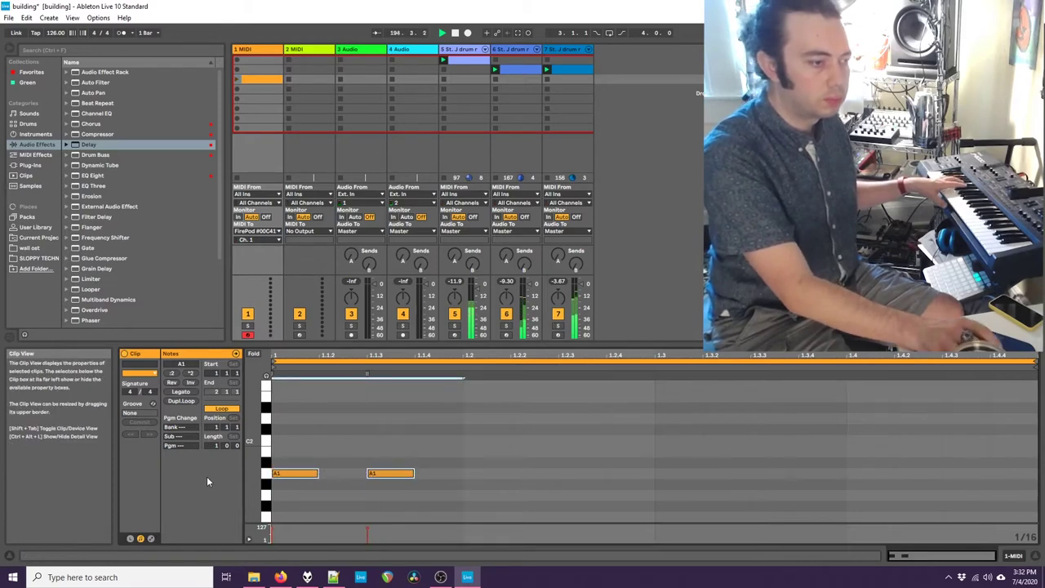
pyautogui.hotkey('ctrl', 'd')
pyautogui.hotkey('ctrl', 'd')
pyautogui.hotkey('ctrl', 'd')
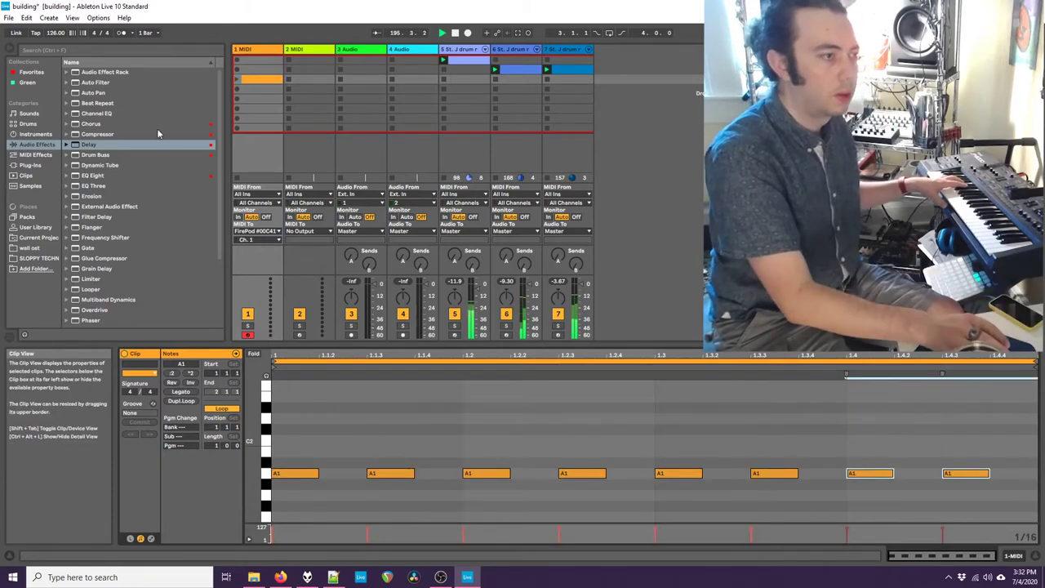
# Step: Launch the A1 clip and set the 1 MIDI track's output to channel 2
pyautogui.click(237, 79)
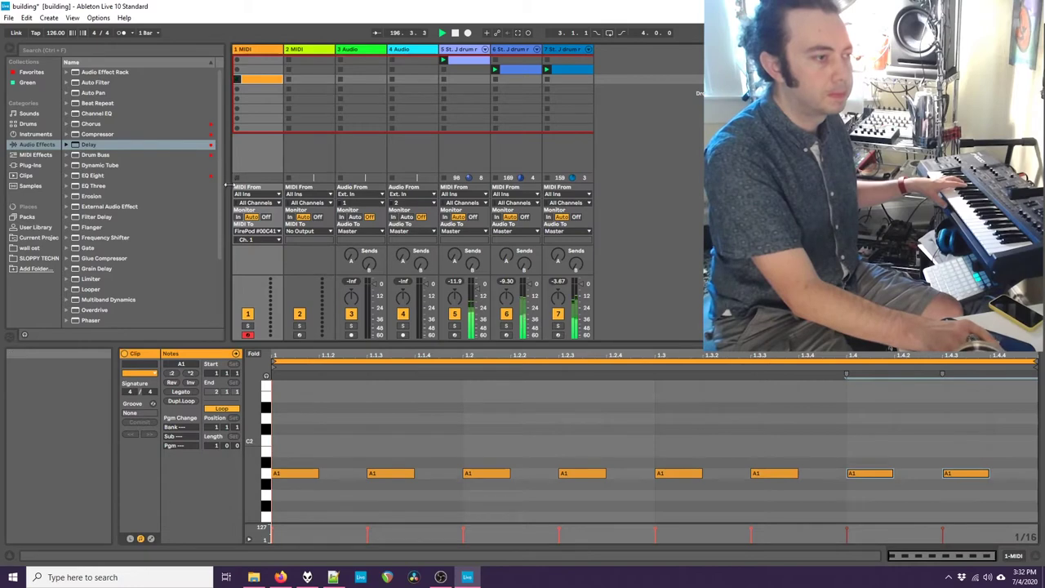
pyautogui.click(249, 240)
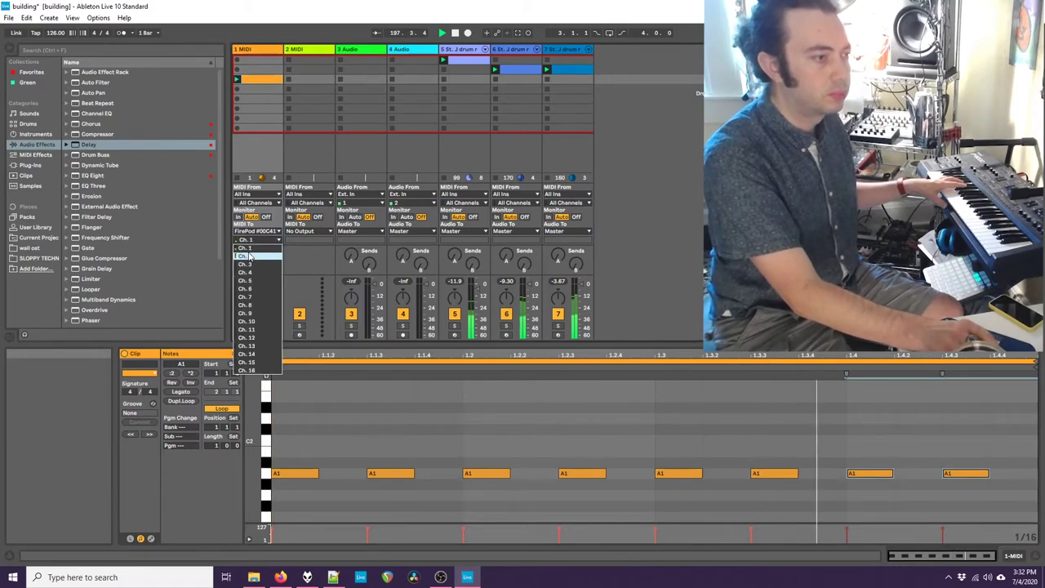
pyautogui.click(253, 250)
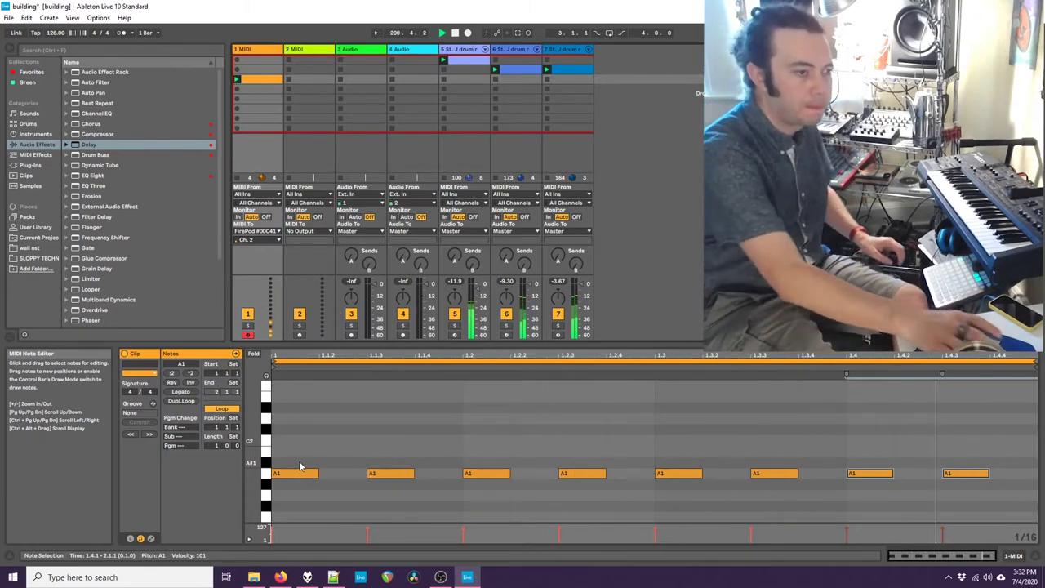
# Step: Add a C2 note at 1.1.2 and a G1 note at 1.4.2 to the A1 pattern
pyautogui.doubleClick(338, 429)
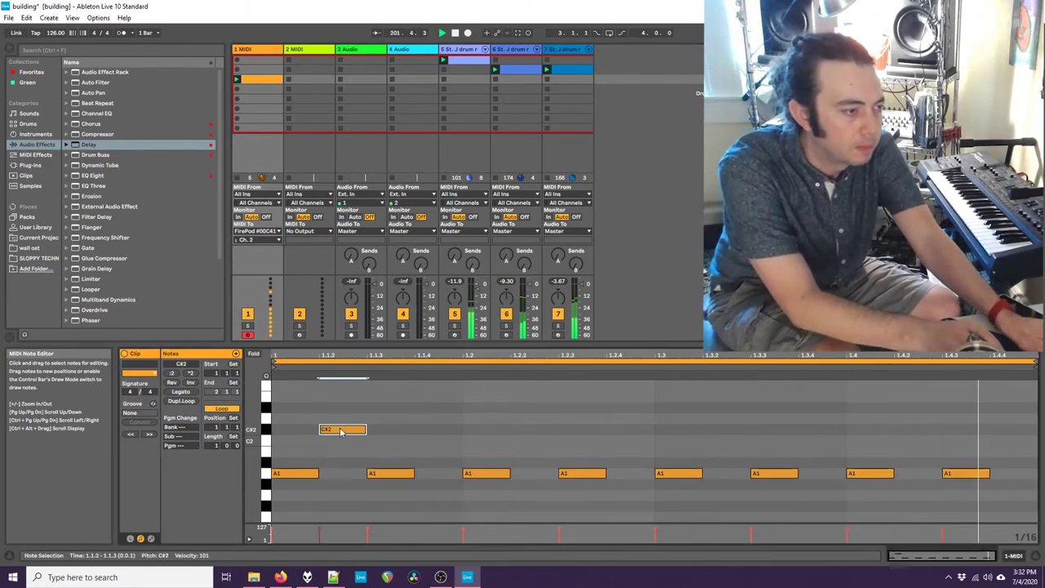
pyautogui.click(920, 444)
pyautogui.doubleClick(918, 440)
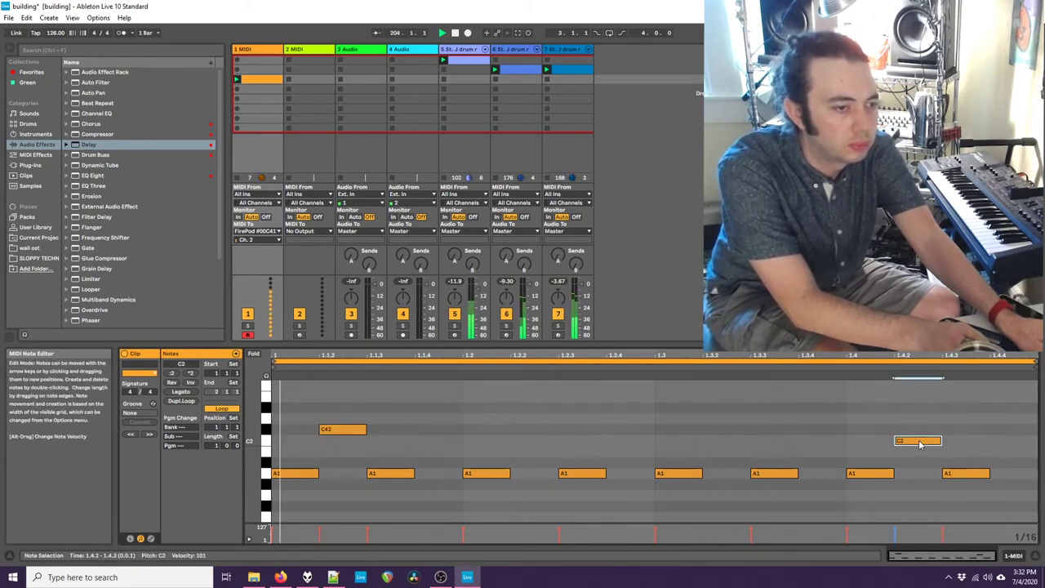
pyautogui.click(350, 433)
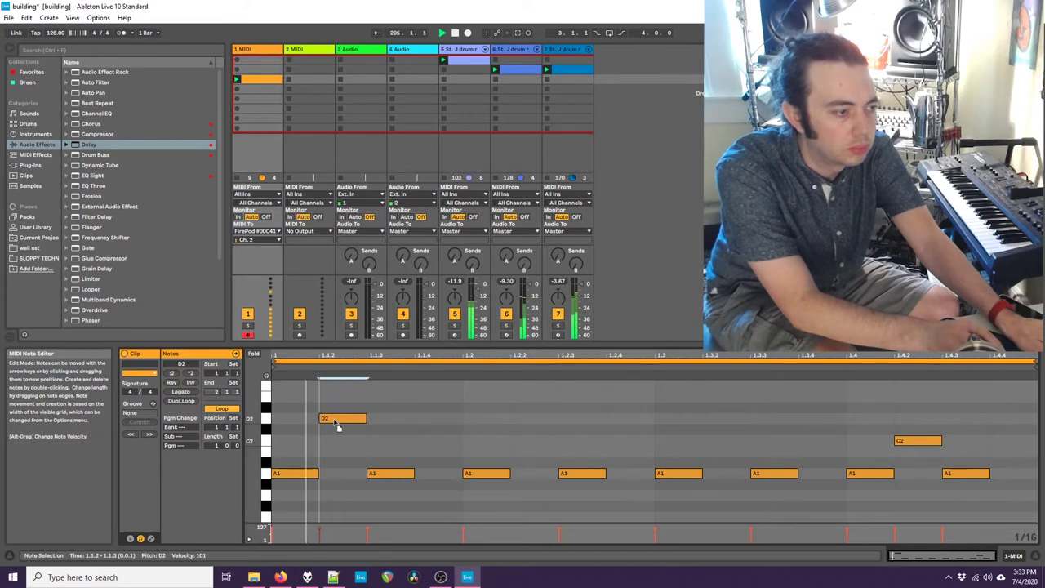
pyautogui.moveTo(354, 443); pyautogui.dragTo(352, 449)
pyautogui.moveTo(918, 441); pyautogui.dragTo(918, 505)
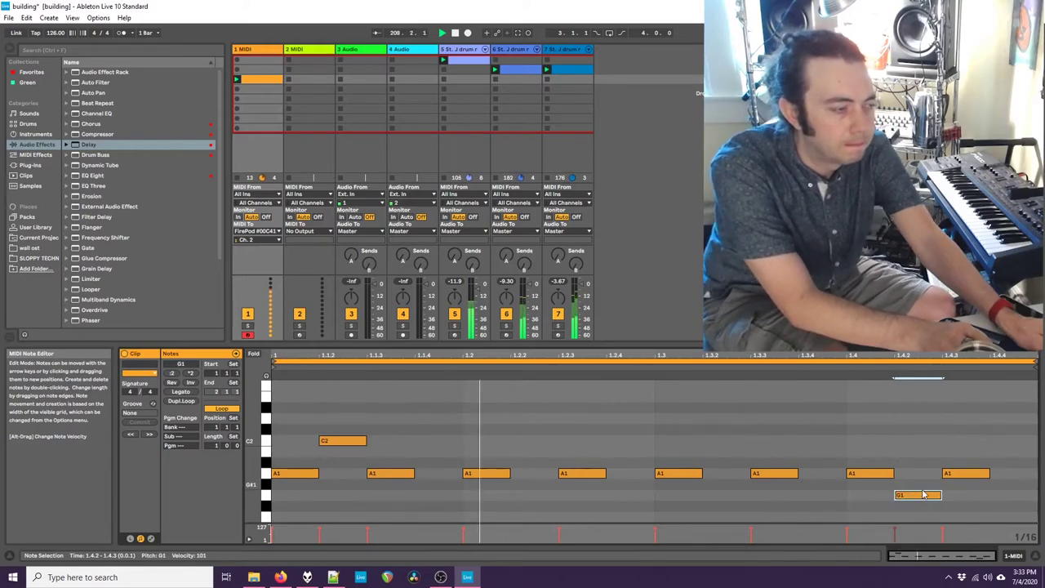
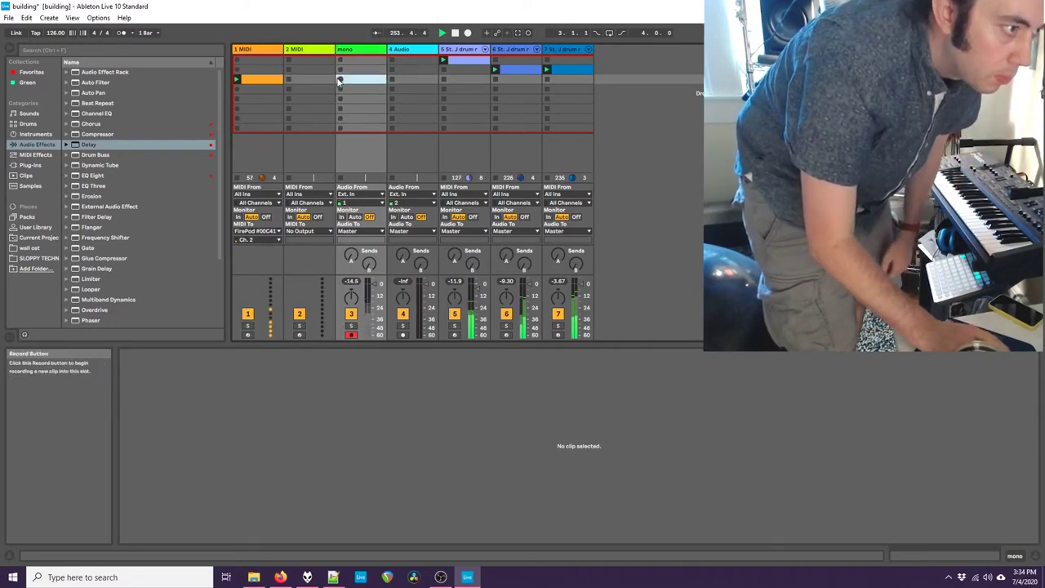
# Step: Record a ten-bar audio clip of the synth line into the third slot of the mono track
pyautogui.click(340, 80)
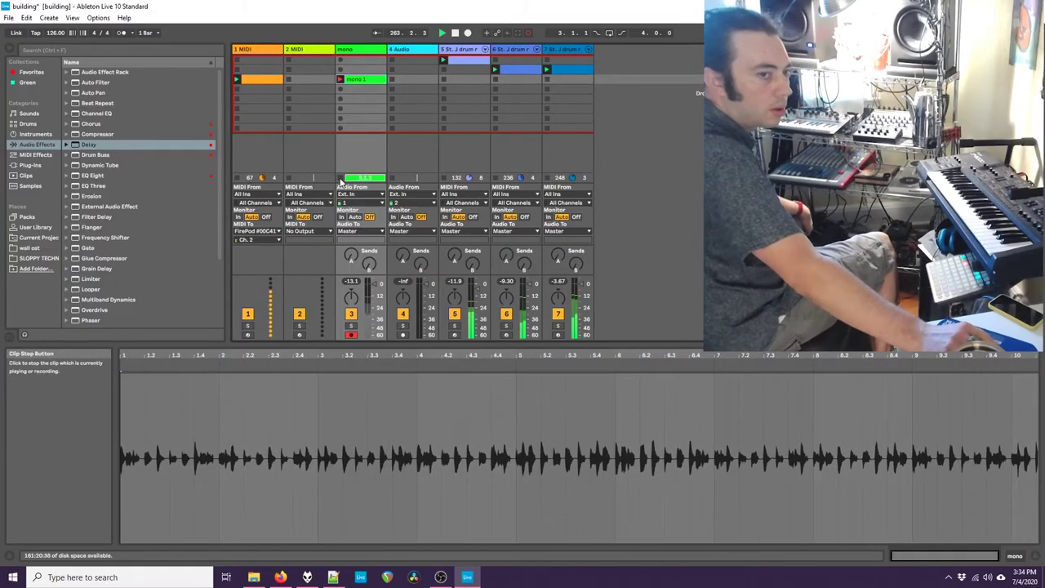
pyautogui.click(342, 180)
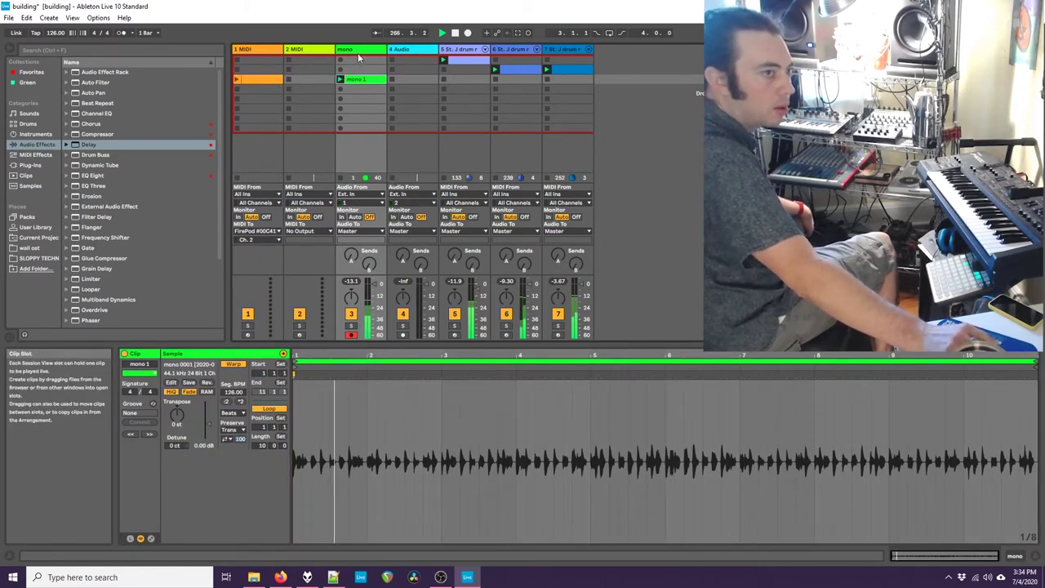
# Step: Route the 2 MIDI track's output to the FirePod MIDI Out on channel 1 and arm it for recording
pyautogui.click(307, 50)
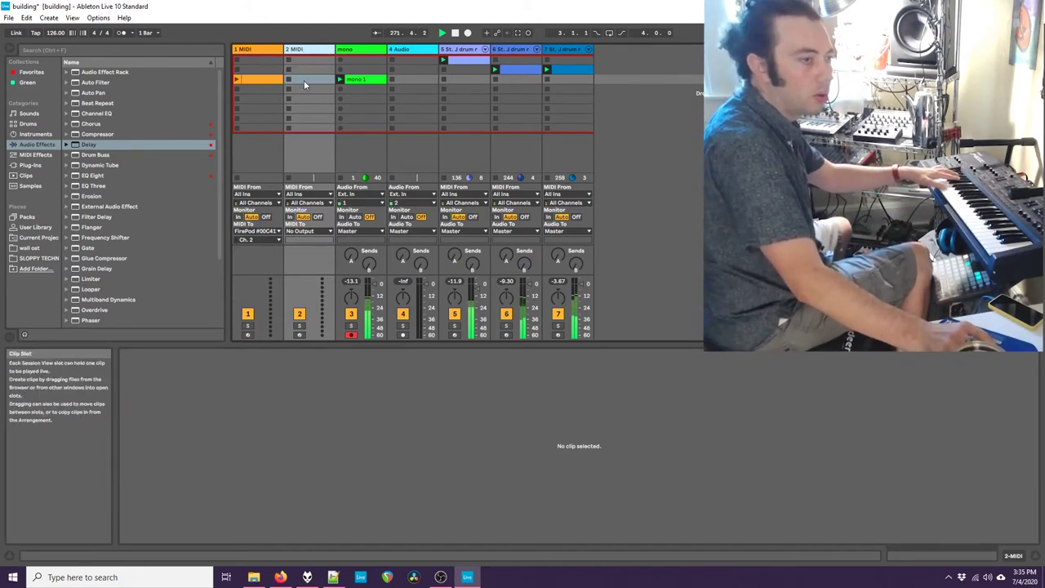
pyautogui.click(306, 231)
pyautogui.click(312, 245)
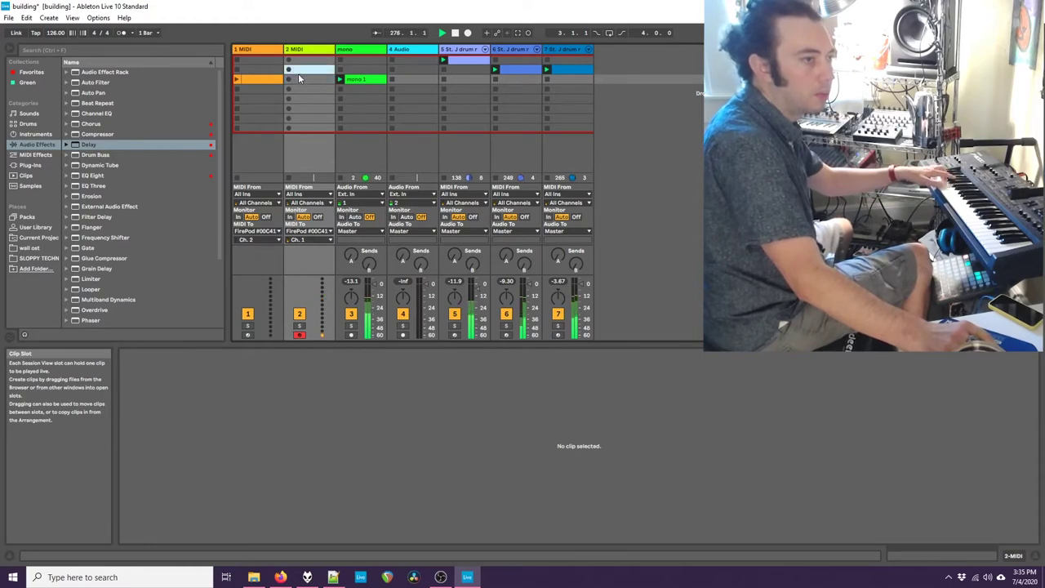
# Step: Record a keyboard part into the fourth slot of the 2 MIDI track and stop the recording
pyautogui.click(302, 98)
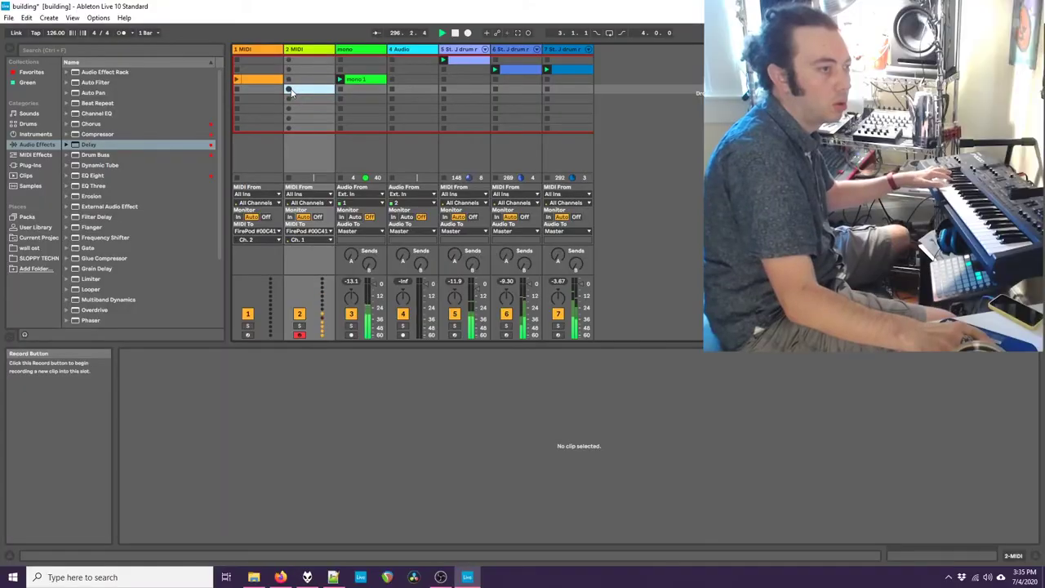
pyautogui.click(288, 89)
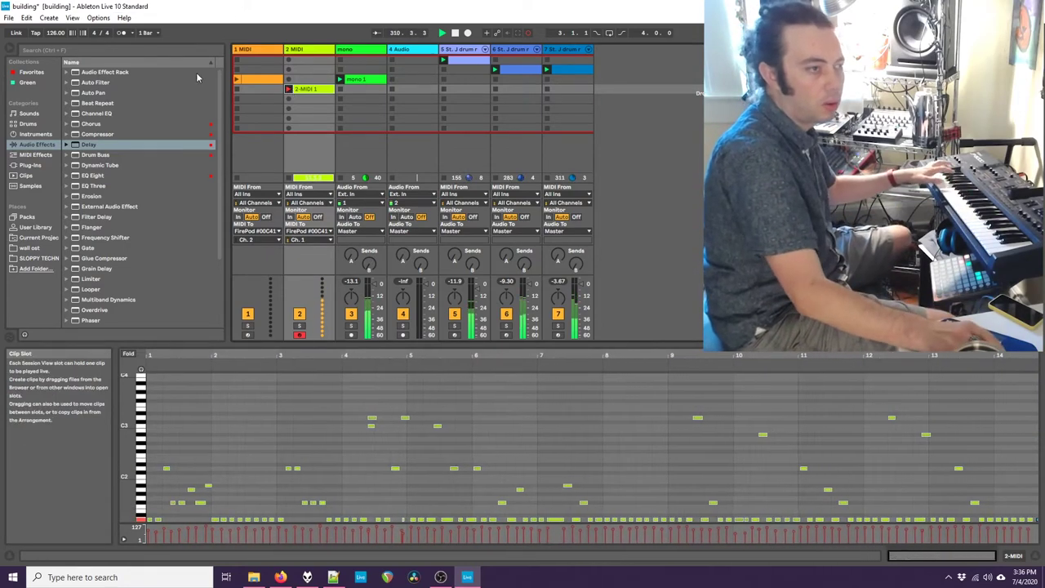
pyautogui.click(289, 178)
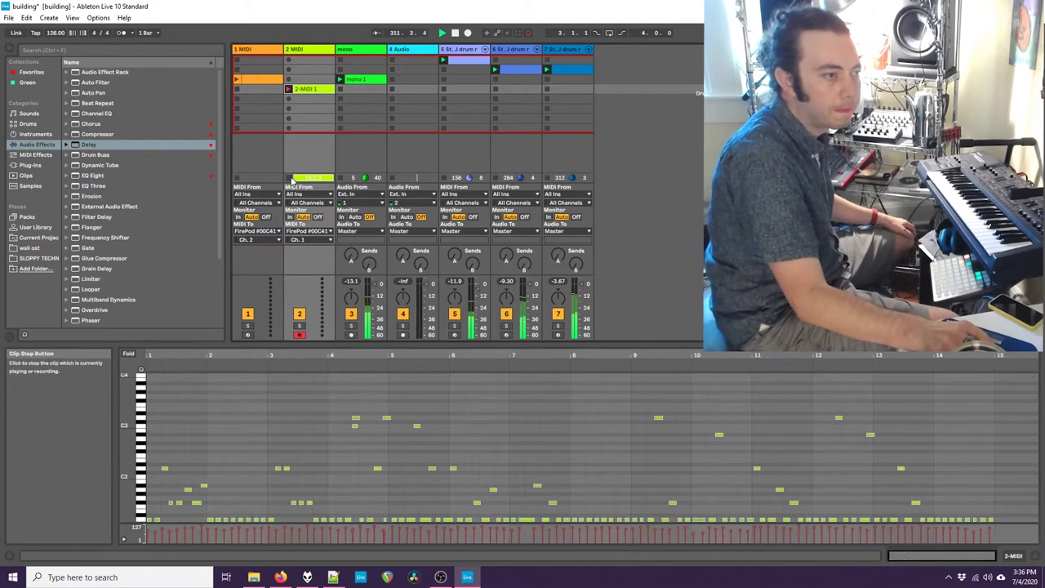
# Step: Set the recorded 2 MIDI clip's loop to six bars starting at bar 8 and launch the clip
pyautogui.moveTo(275, 362)
pyautogui.mouseDown()
pyautogui.moveTo(643, 378)
pyautogui.moveTo(627, 383)
pyautogui.mouseUp()
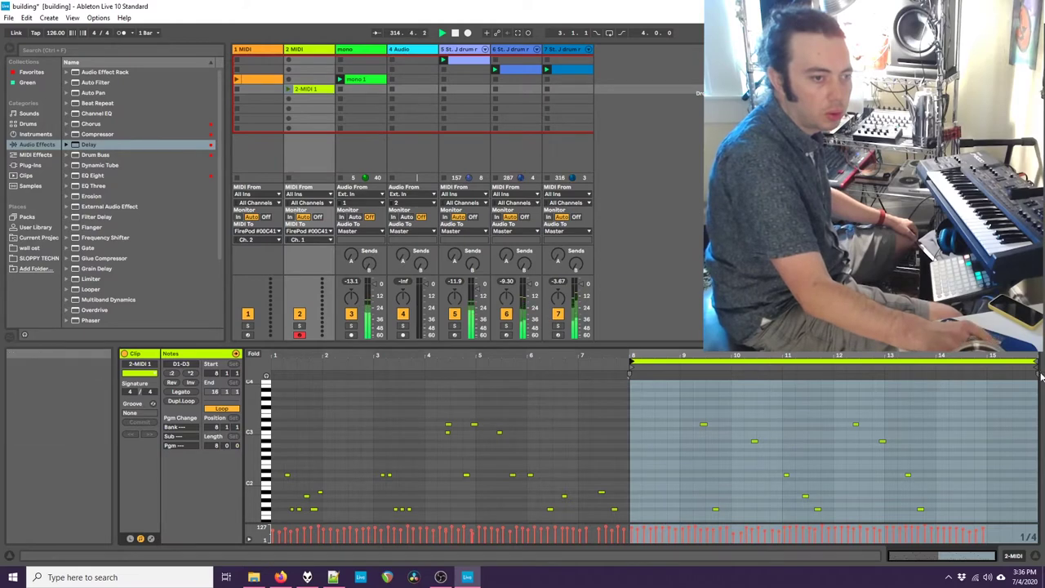
pyautogui.moveTo(1034, 371); pyautogui.dragTo(932, 377)
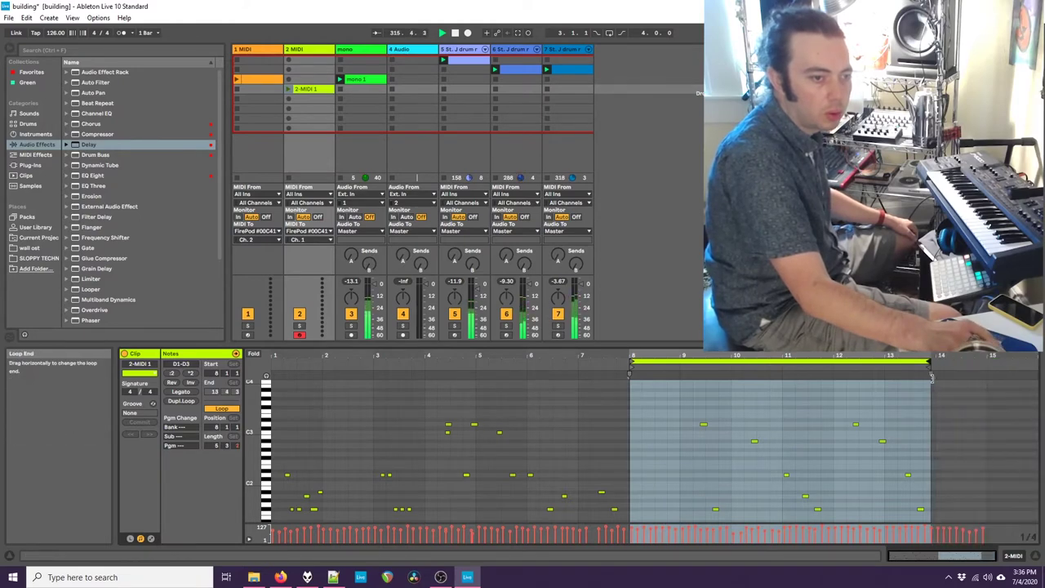
pyautogui.click(356, 80)
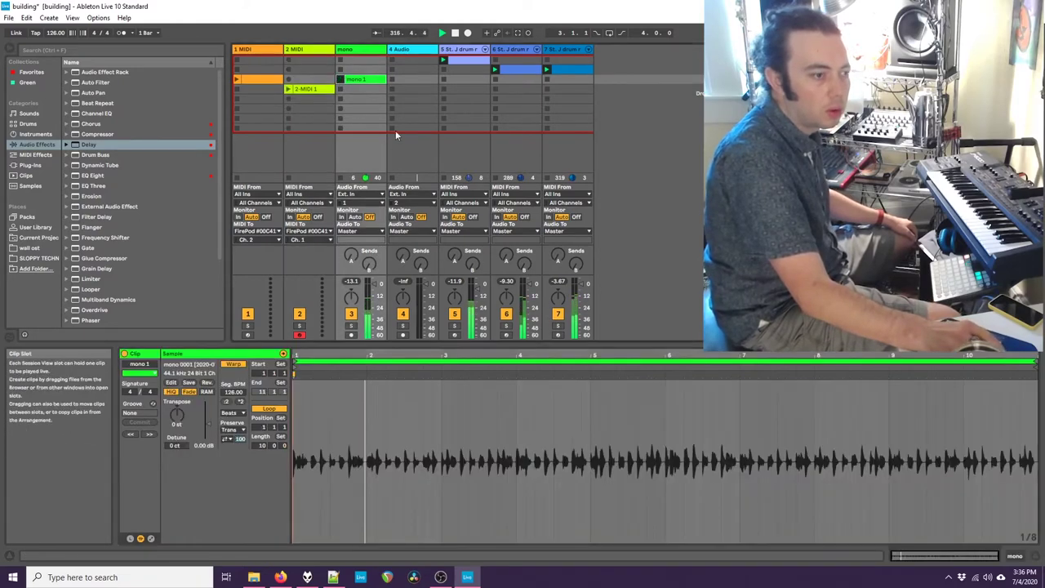
pyautogui.click(287, 92)
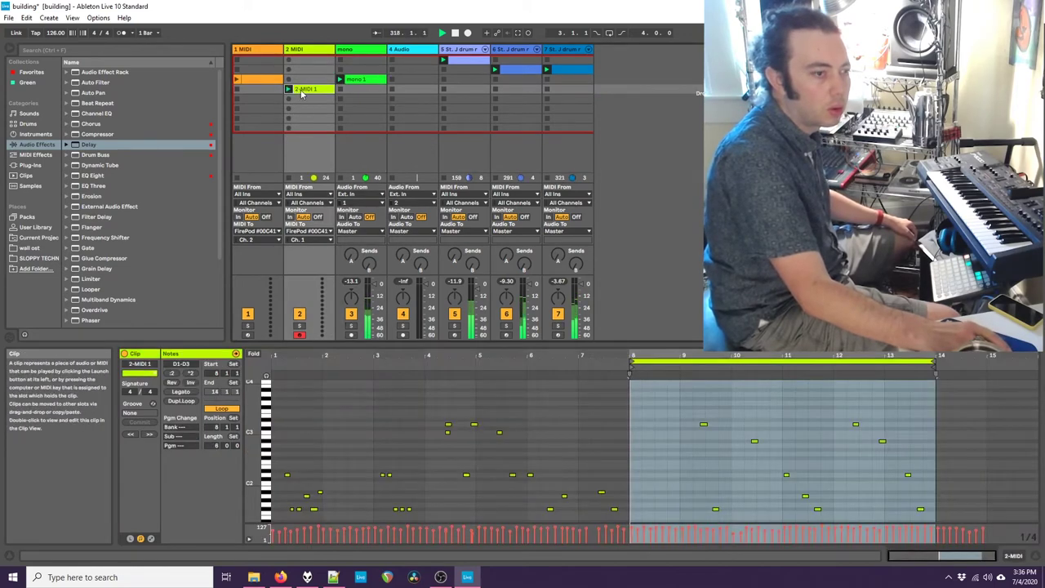
# Step: Switch the 2 MIDI track's output through the synth channels and leave it on channel 3
pyautogui.click(308, 240)
pyautogui.click(306, 246)
pyautogui.click(304, 240)
pyautogui.click(302, 257)
pyautogui.click(303, 241)
pyautogui.click(302, 267)
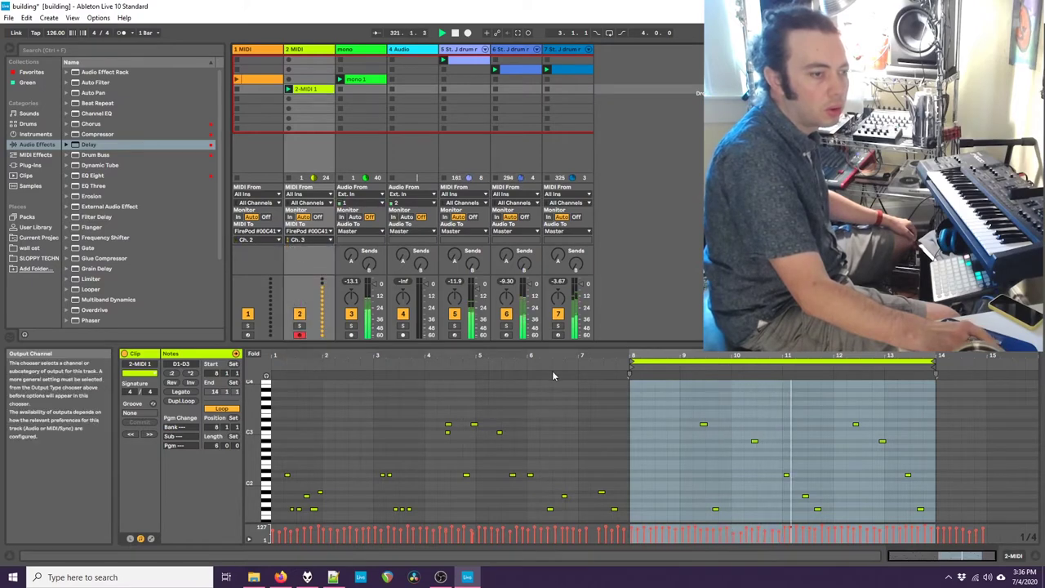
# Step: Quantize all notes in the recorded 2 MIDI clip
pyautogui.click(655, 435)
pyautogui.rightClick(659, 425)
pyautogui.click(732, 480)
pyautogui.hotkey('ctrl', 'a')
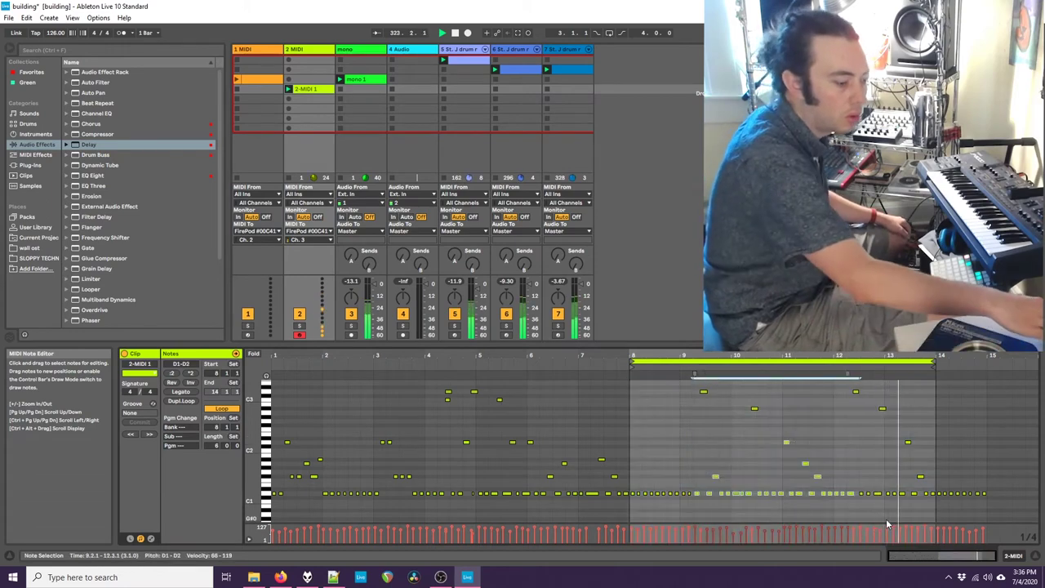
pyautogui.hotkey('ctrl', 'u')
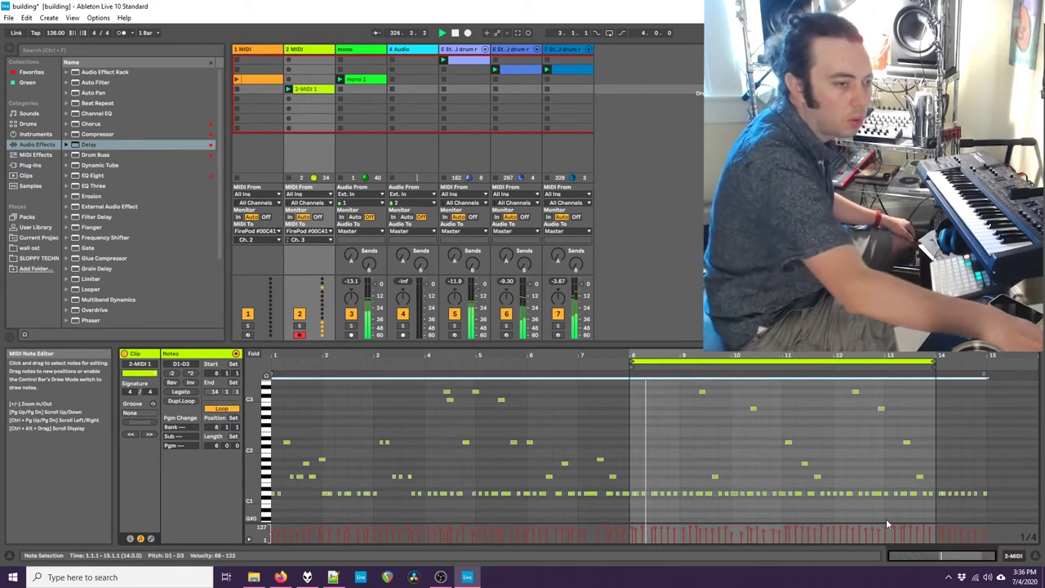
# Step: Shift the misplaced D1 notes in bars 9 and 10 onto 9.2.1, 10.2.1 and 10.4.3, and the D2 note onto 11.1.1
pyautogui.moveTo(643, 356); pyautogui.dragTo(430, 440)
pyautogui.click(395, 494)
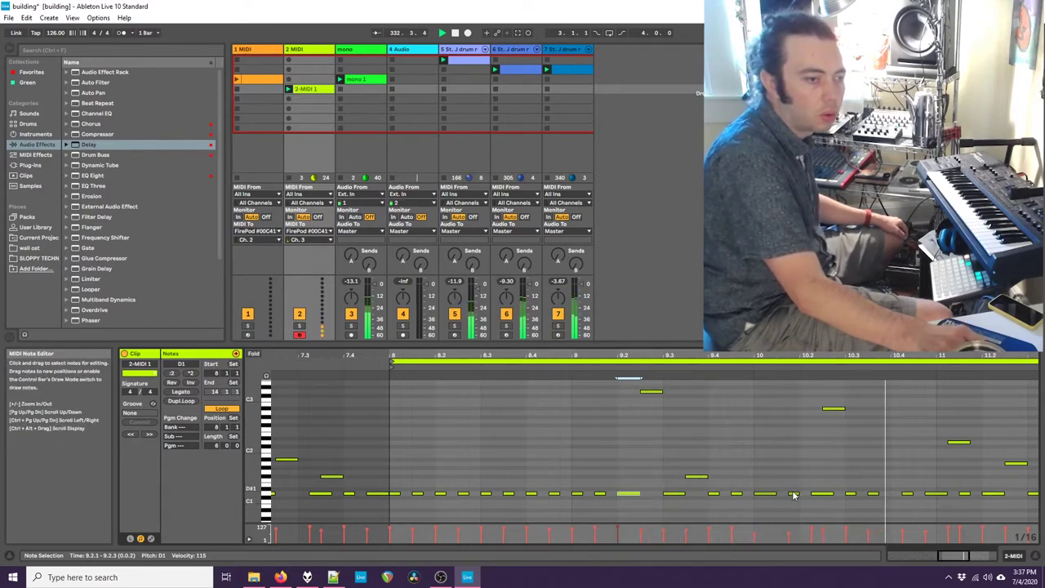
pyautogui.click(819, 494)
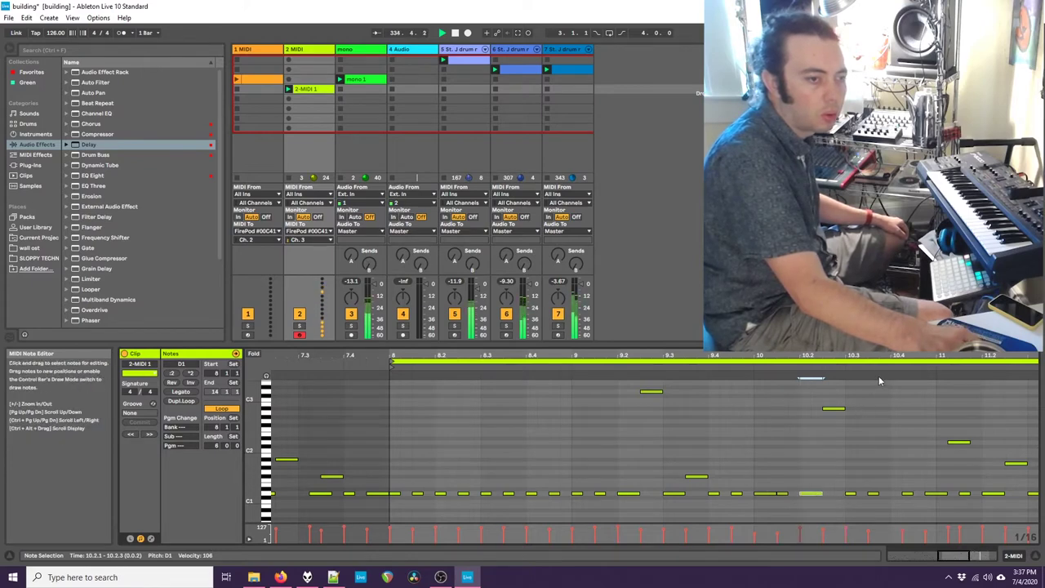
pyautogui.moveTo(922, 356); pyautogui.dragTo(549, 356)
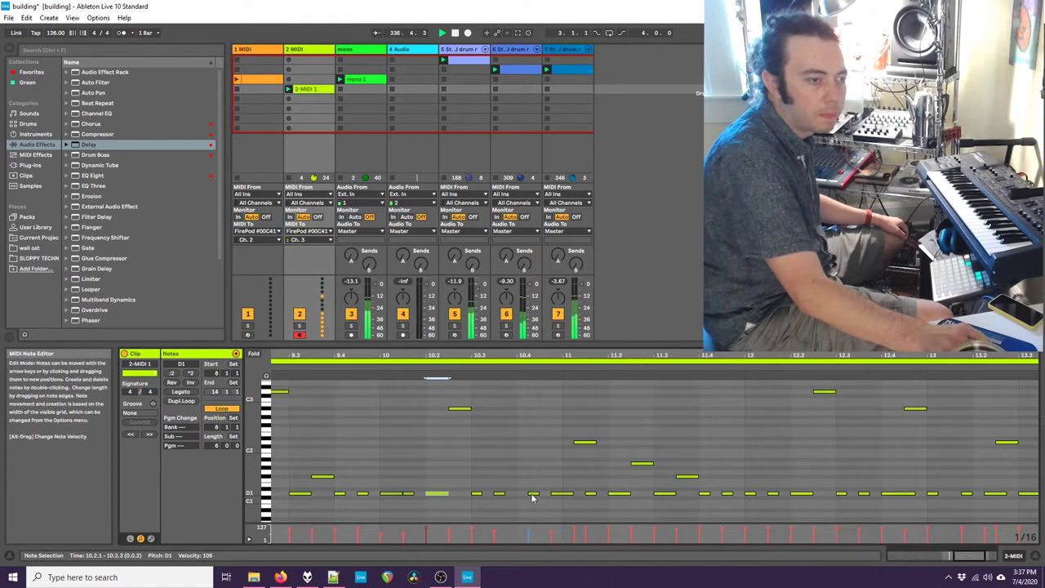
pyautogui.click(556, 495)
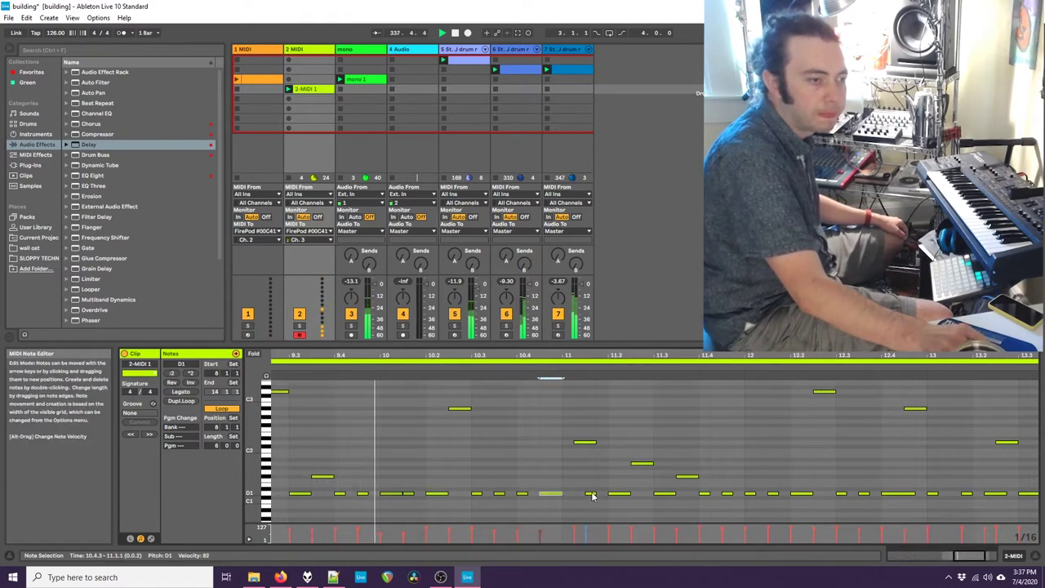
pyautogui.click(581, 443)
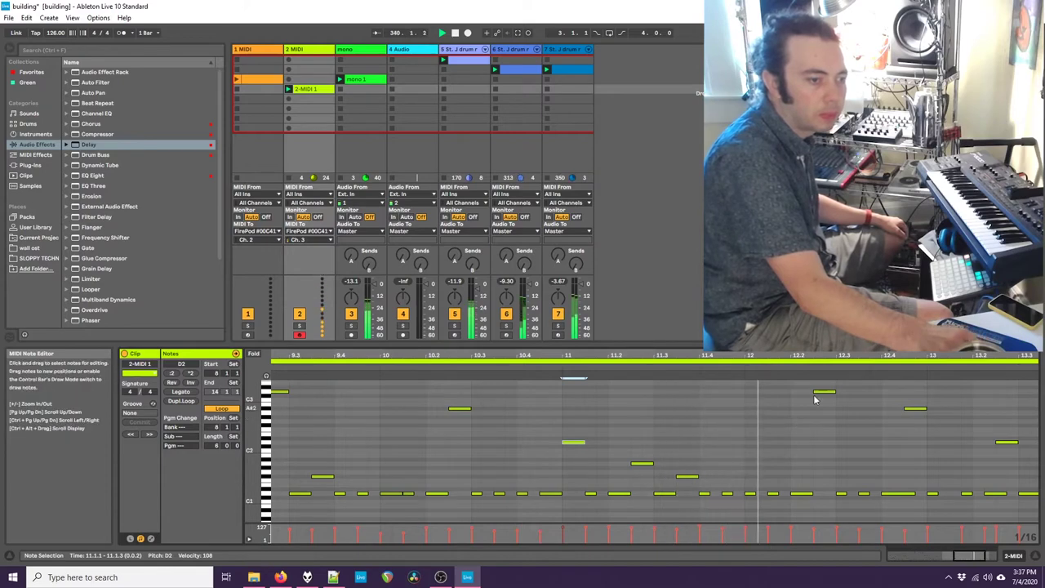
# Step: Shift the misplaced D1 notes in bar 13 onto 13.1.3 and 13.2.3
pyautogui.moveTo(842, 356); pyautogui.dragTo(587, 356)
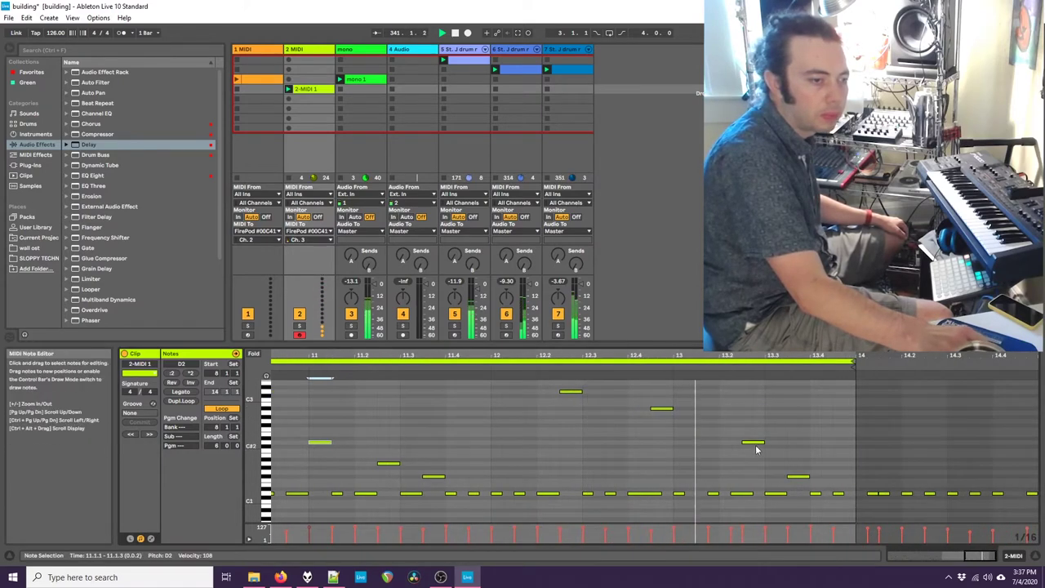
pyautogui.moveTo(714, 493); pyautogui.dragTo(704, 495)
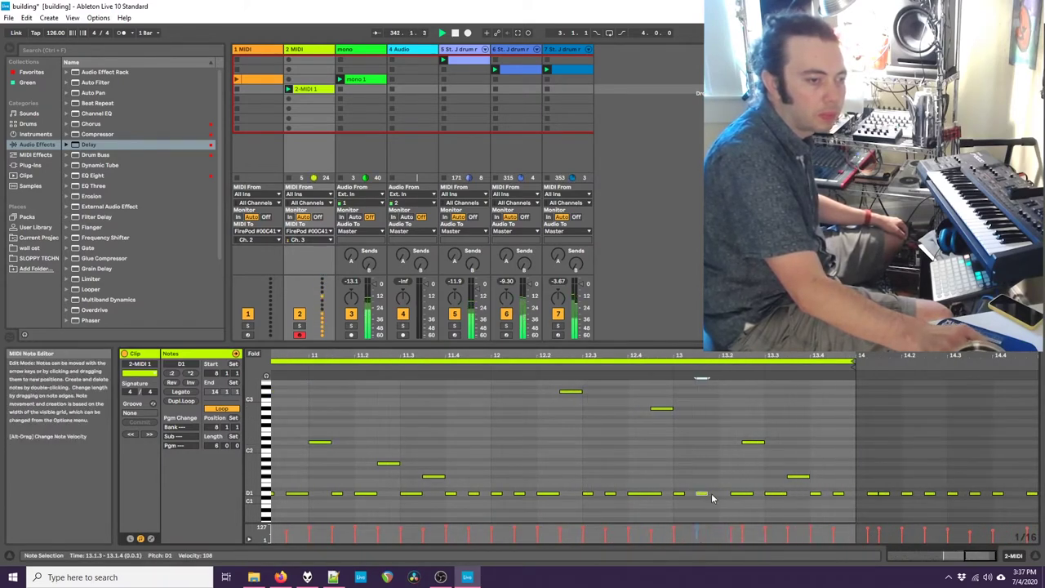
pyautogui.click(742, 495)
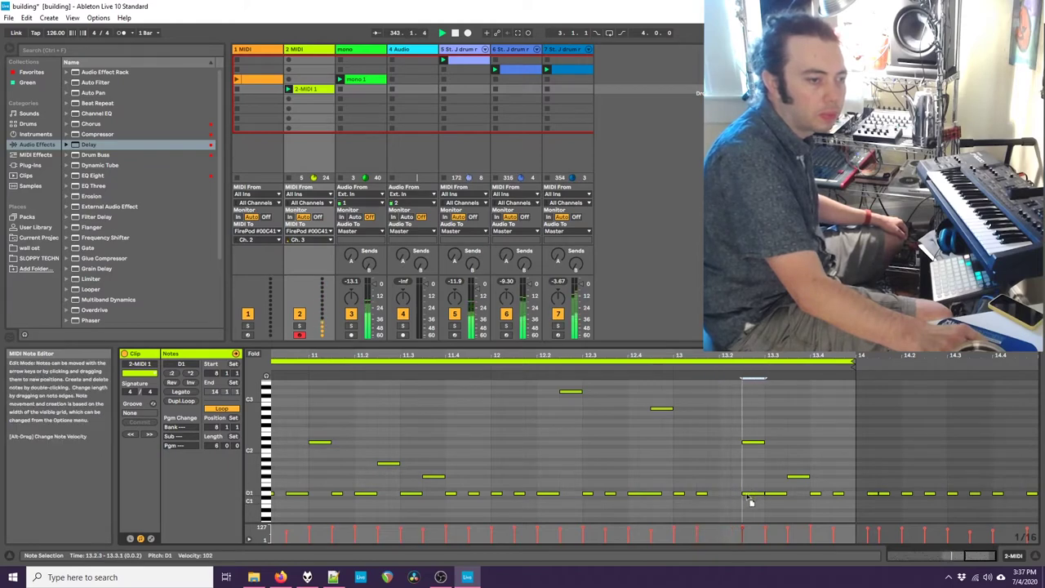
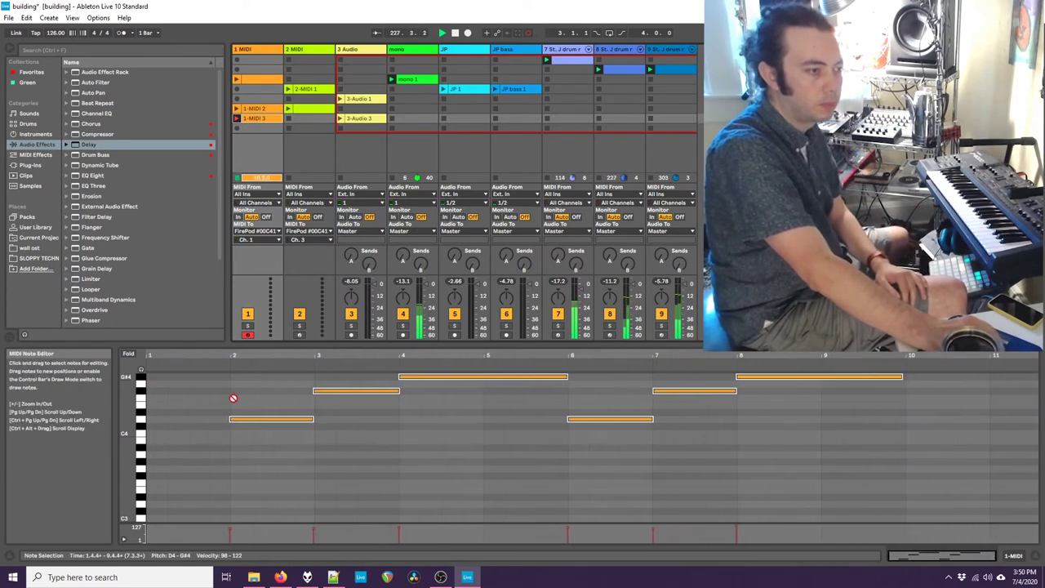
# Step: Delete the 1-MIDI 2 clip from the 1 MIDI track
pyautogui.click(248, 111)
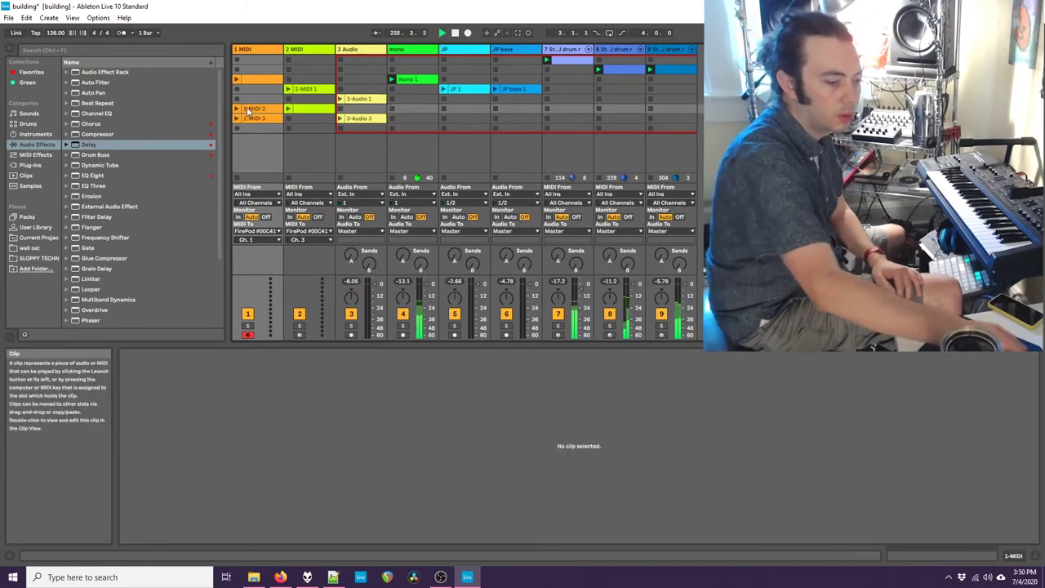
pyautogui.click(249, 110)
pyautogui.press('Delete')
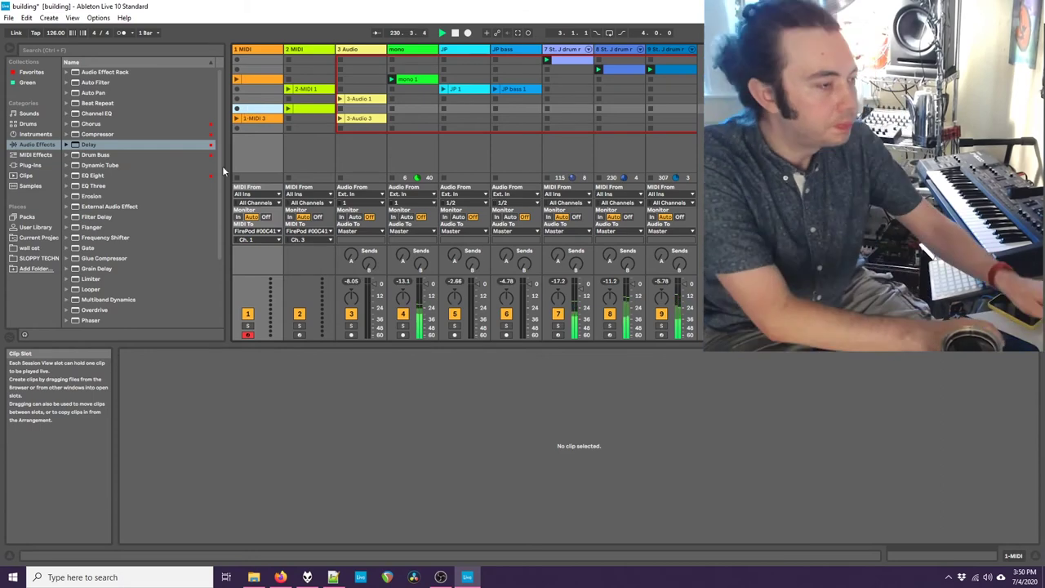
# Step: Shift all notes in the 1-MIDI 3 clip earlier so the first starts at 1.1.1, and quantize them
pyautogui.click(262, 121)
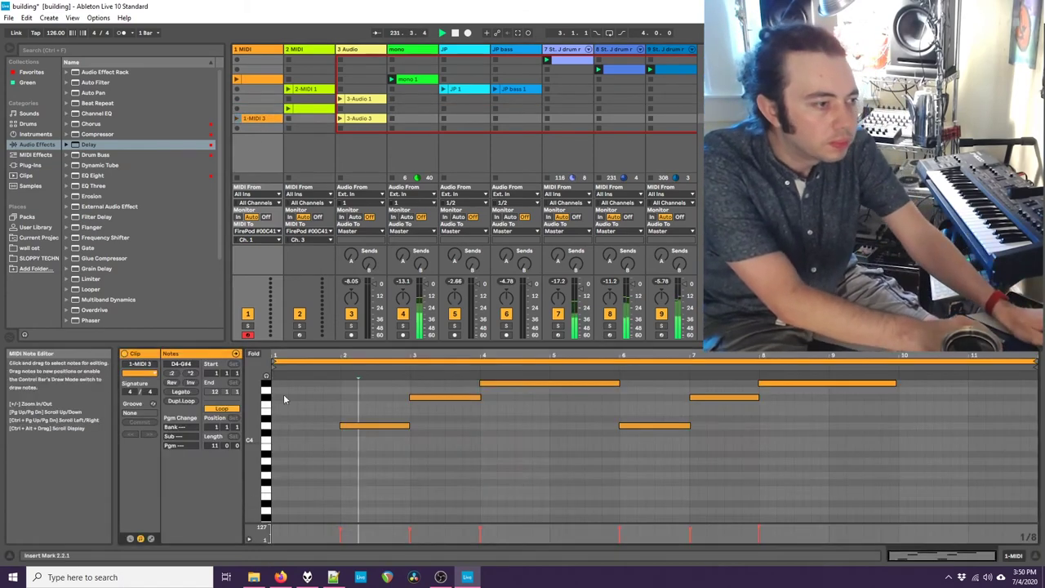
pyautogui.moveTo(378, 475); pyautogui.dragTo(943, 381)
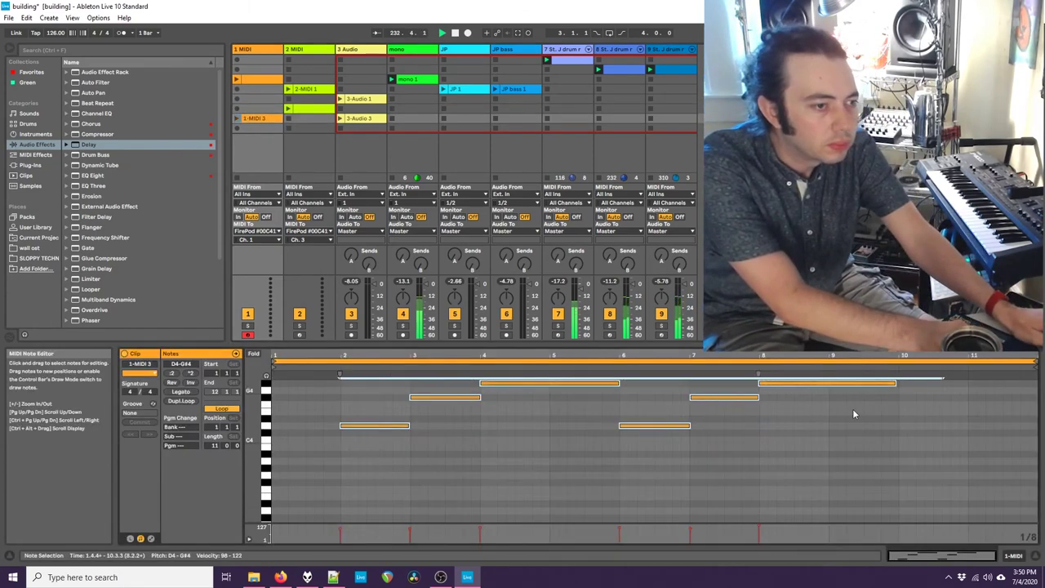
pyautogui.press('Left')
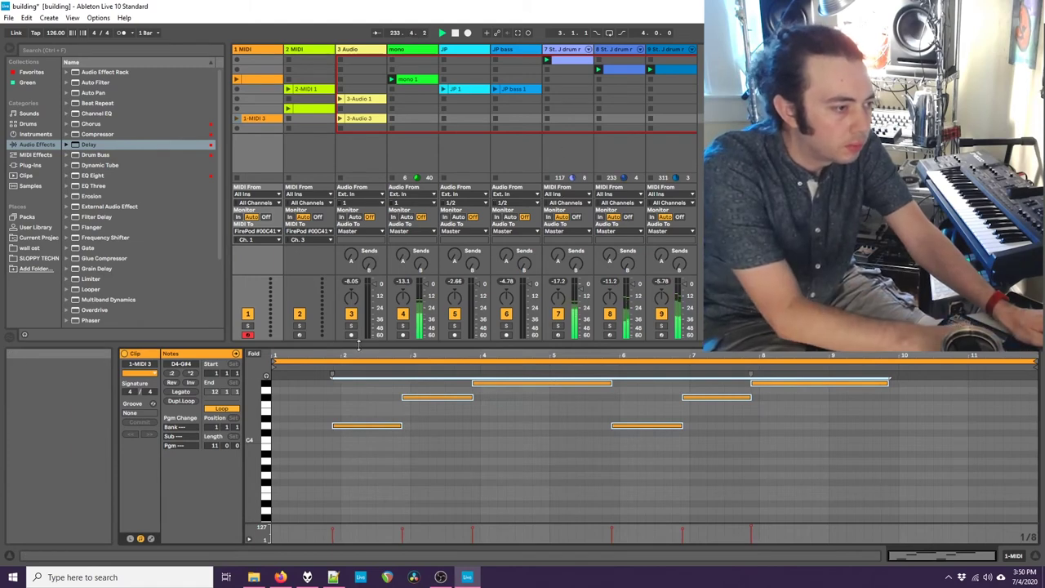
pyautogui.moveTo(367, 428); pyautogui.dragTo(302, 430)
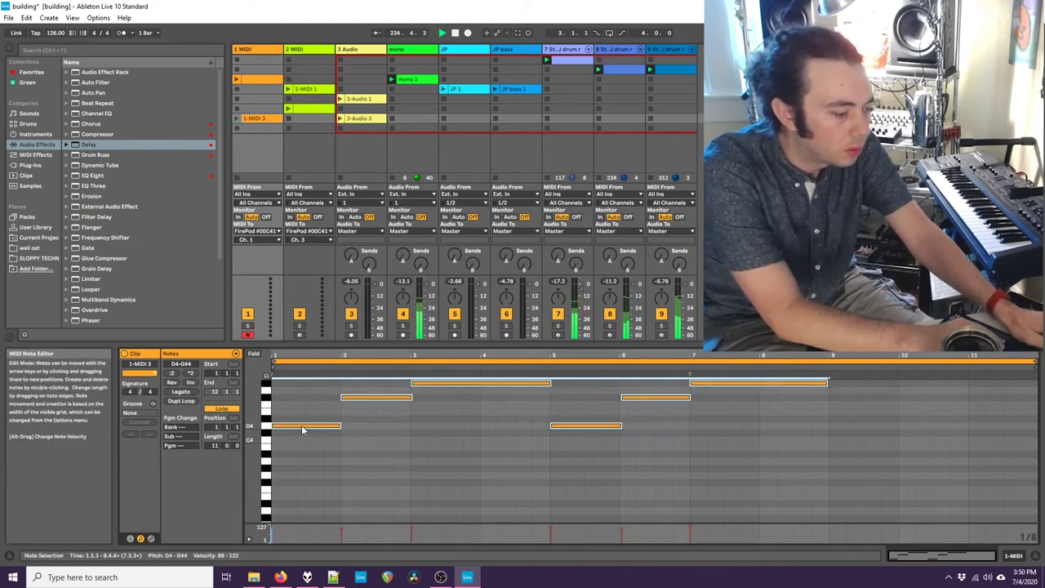
pyautogui.hotkey('ctrl', 'u')
# Step: Shorten the 1-MIDI 3 clip's loop to 8 bars and duplicate the clip into the slot below, launching the copy
pyautogui.moveTo(1036, 362); pyautogui.dragTo(829, 363)
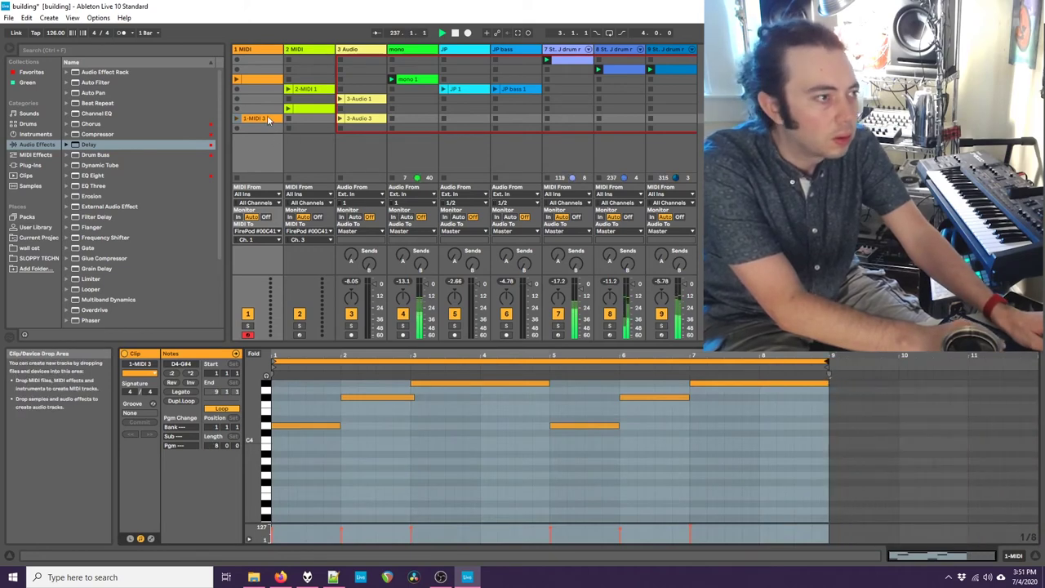
pyautogui.click(237, 119)
pyautogui.moveTo(253, 120)
pyautogui.mouseDown()
pyautogui.moveTo(258, 141)
pyautogui.moveTo(263, 131)
pyautogui.mouseUp()
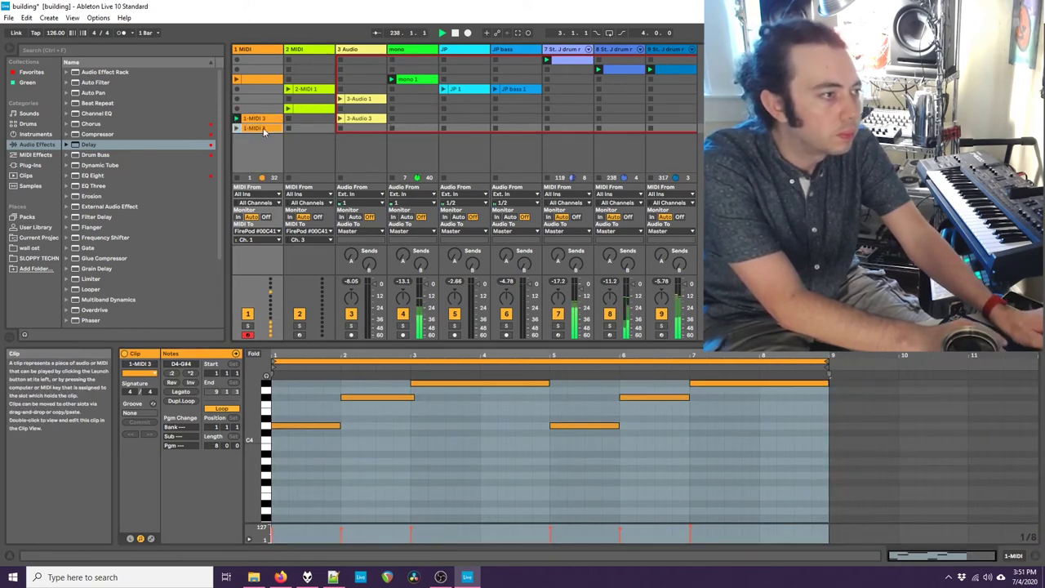
pyautogui.click(237, 130)
# Step: Add a D5 note spanning 1.1.1 to 9.1.1 above the existing notes in the duplicated clip
pyautogui.scroll(3, 363, 434)
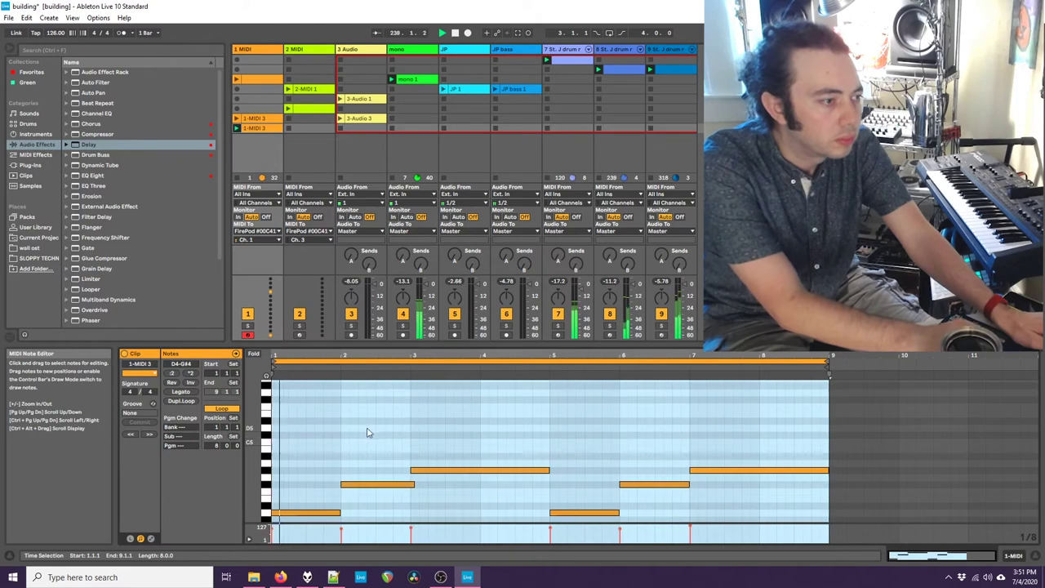
pyautogui.doubleClick(301, 400)
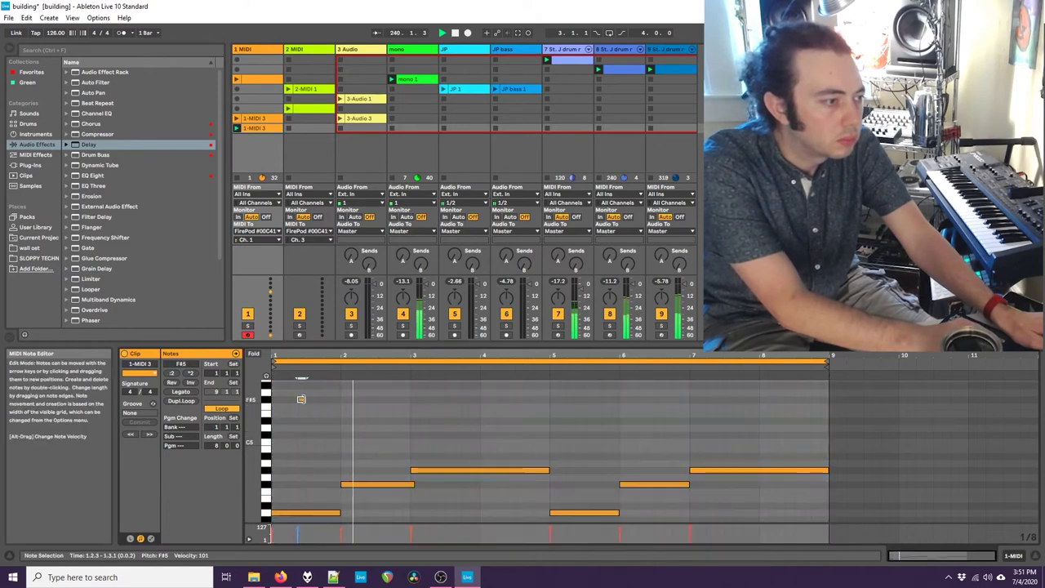
pyautogui.moveTo(301, 402); pyautogui.dragTo(291, 395)
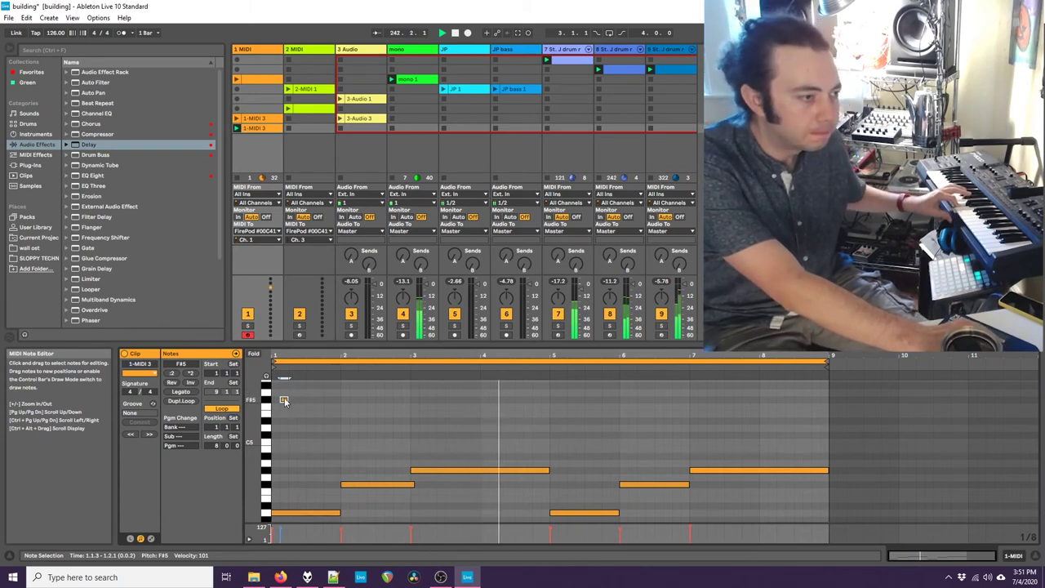
pyautogui.moveTo(283, 400); pyautogui.dragTo(827, 397)
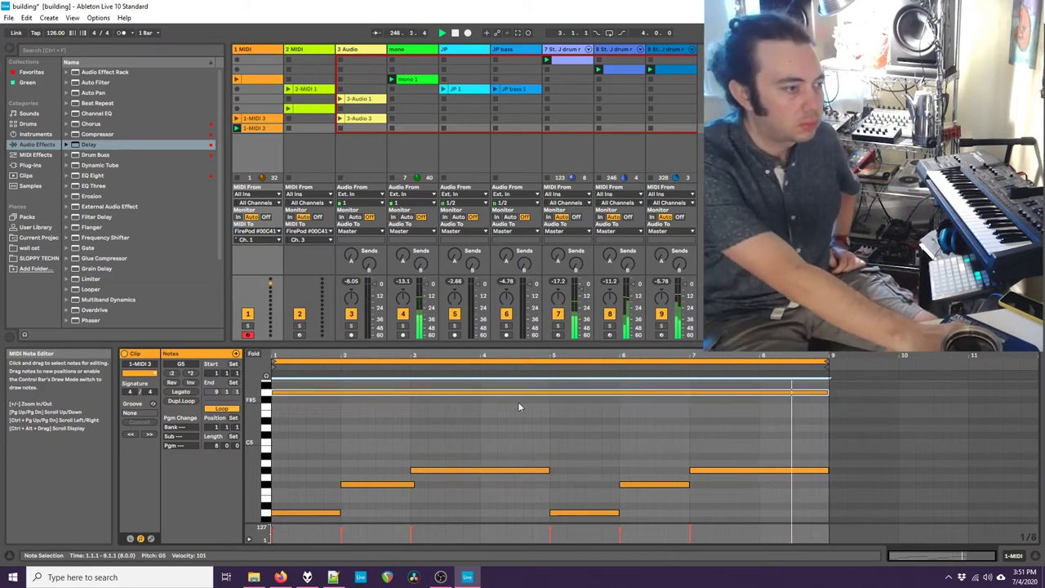
pyautogui.moveTo(315, 394); pyautogui.dragTo(473, 434)
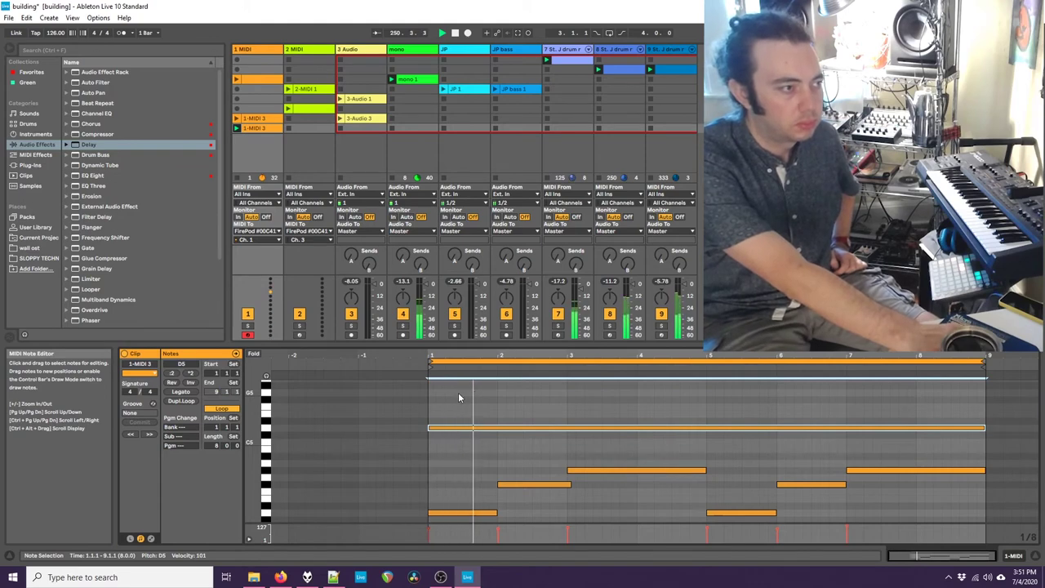
pyautogui.scroll(-2, 524, 447)
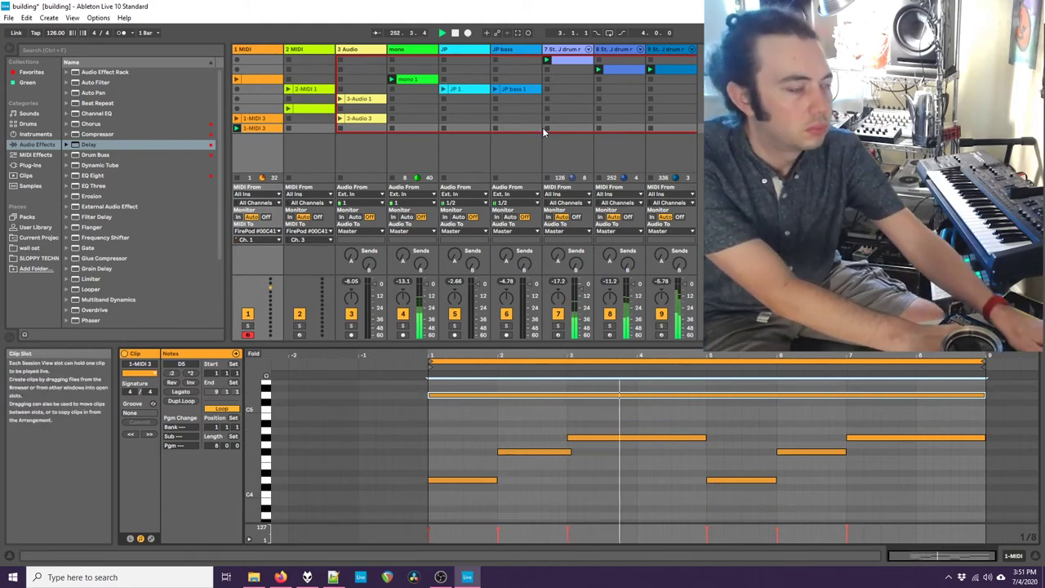
# Step: Insert an audio track between JP and JP bass and name it "tetra pad"
pyautogui.hotkey('ctrl', 't')
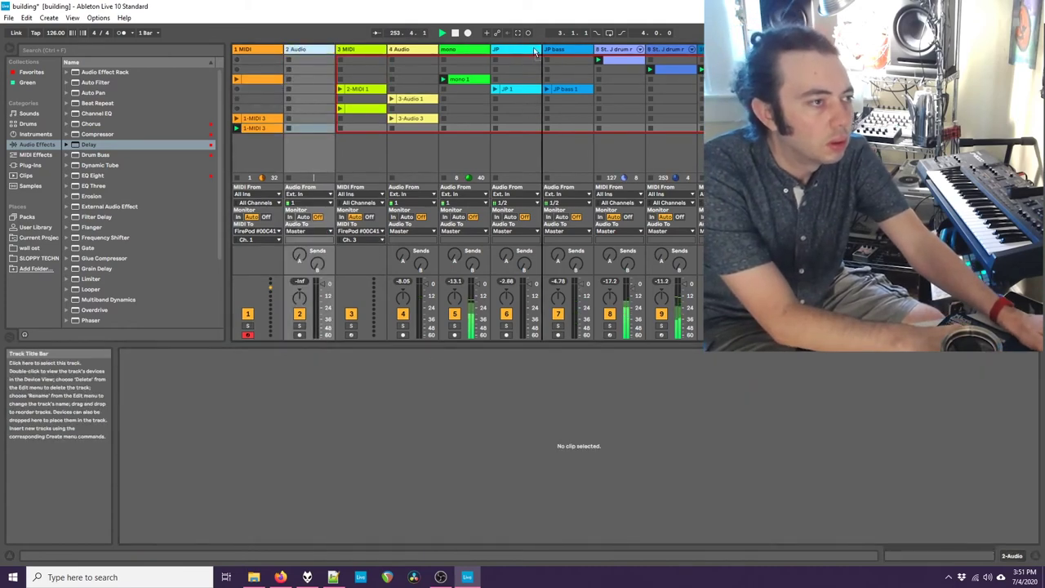
pyautogui.moveTo(539, 49); pyautogui.dragTo(488, 68)
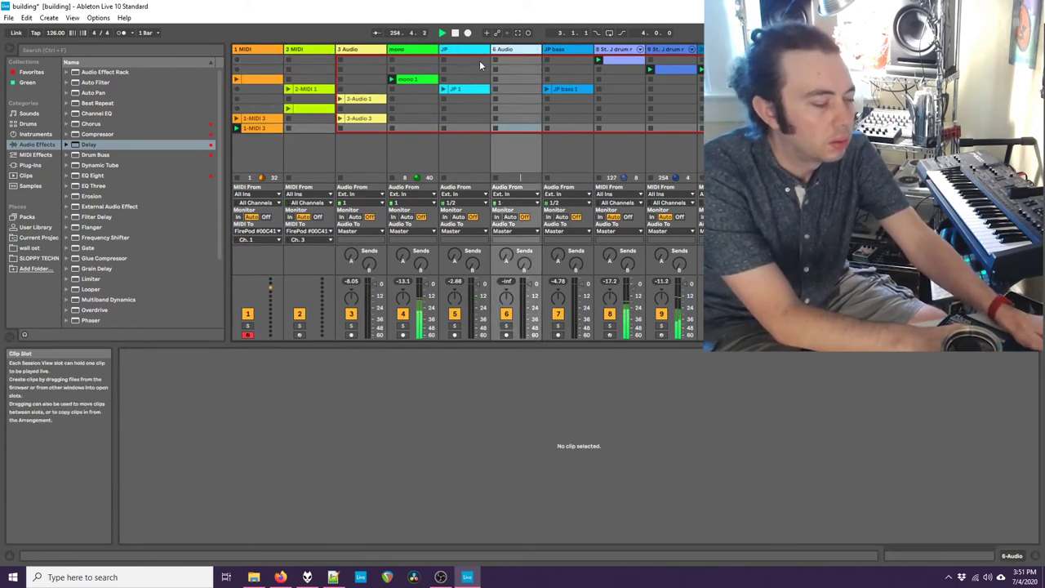
pyautogui.write('tetra pad')
pyautogui.press('Return')
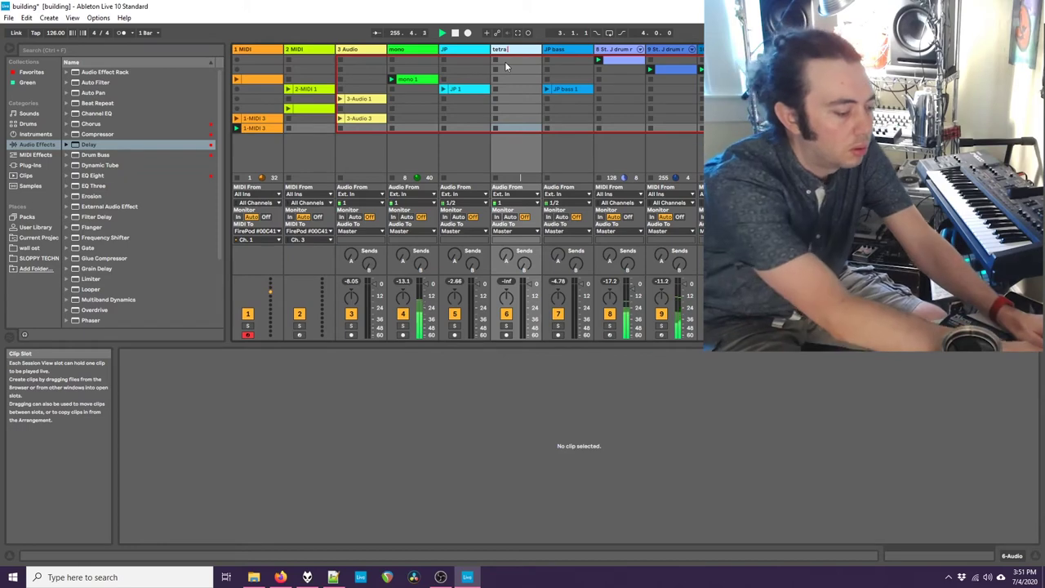
# Step: Record both 1-MIDI 3 clips as audio on the armed tetra pad track and play back the second recording
pyautogui.click(507, 335)
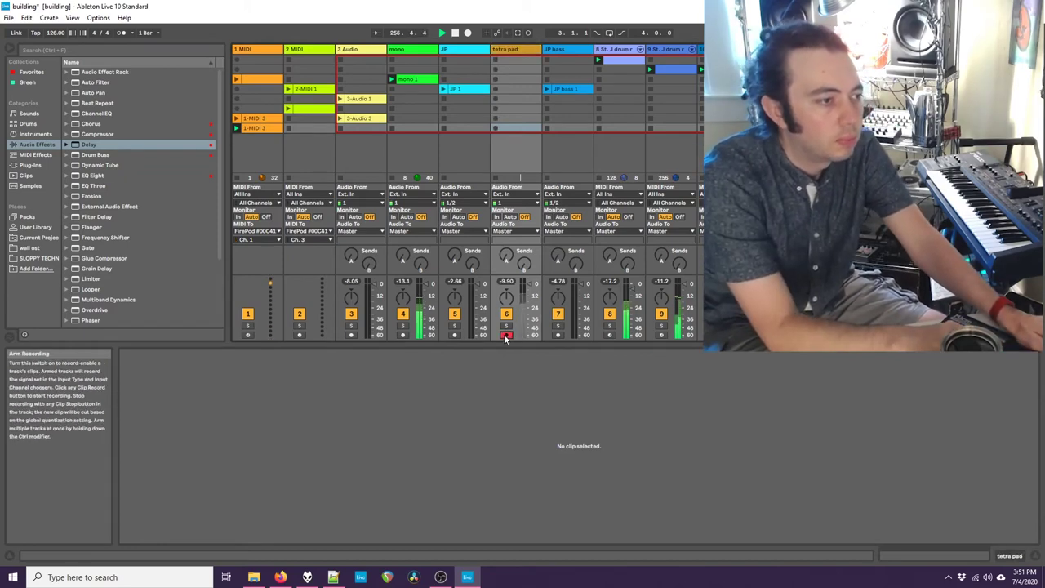
pyautogui.click(262, 118)
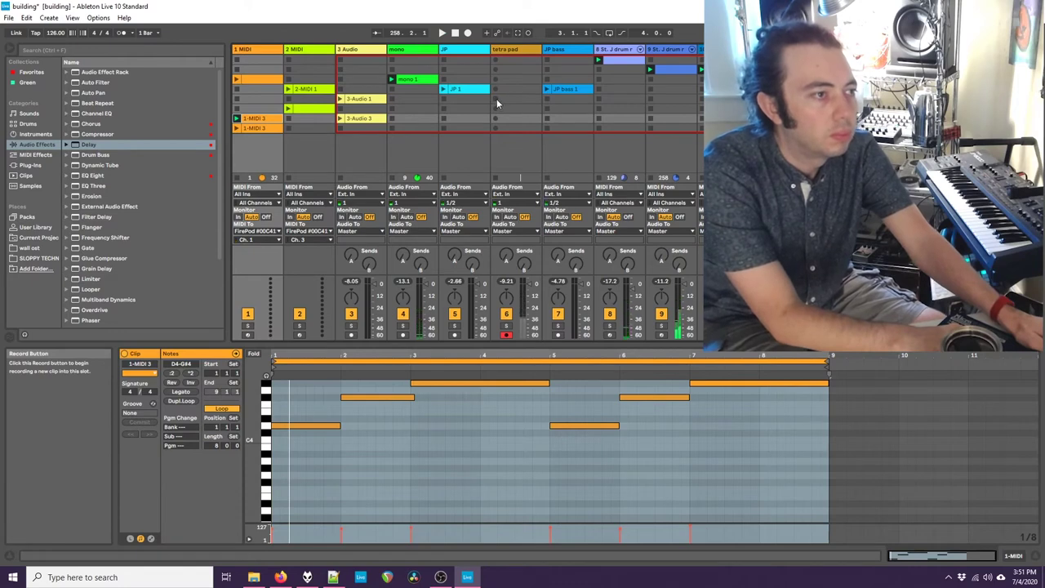
pyautogui.click(496, 99)
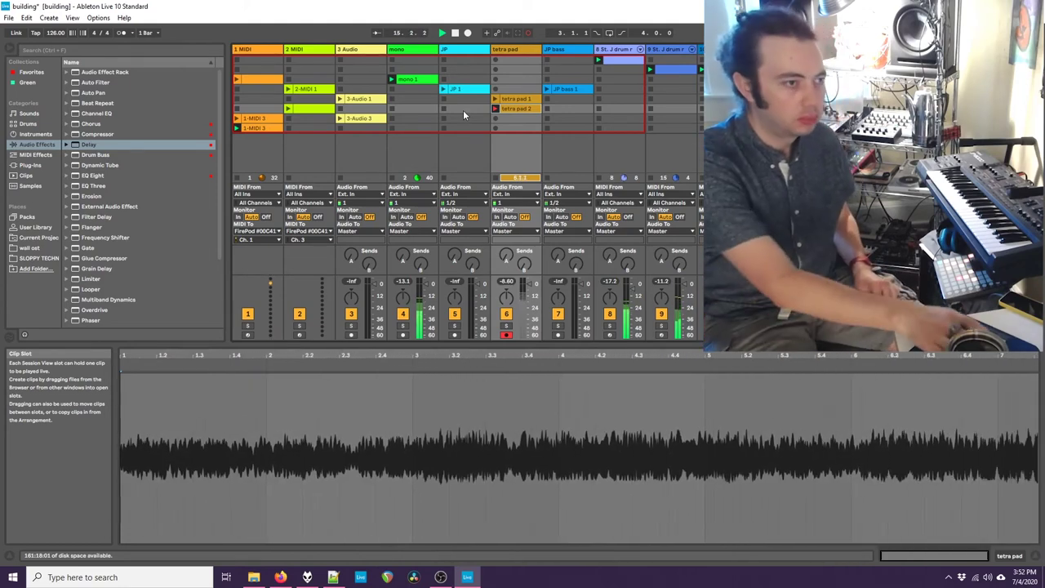
pyautogui.click(495, 182)
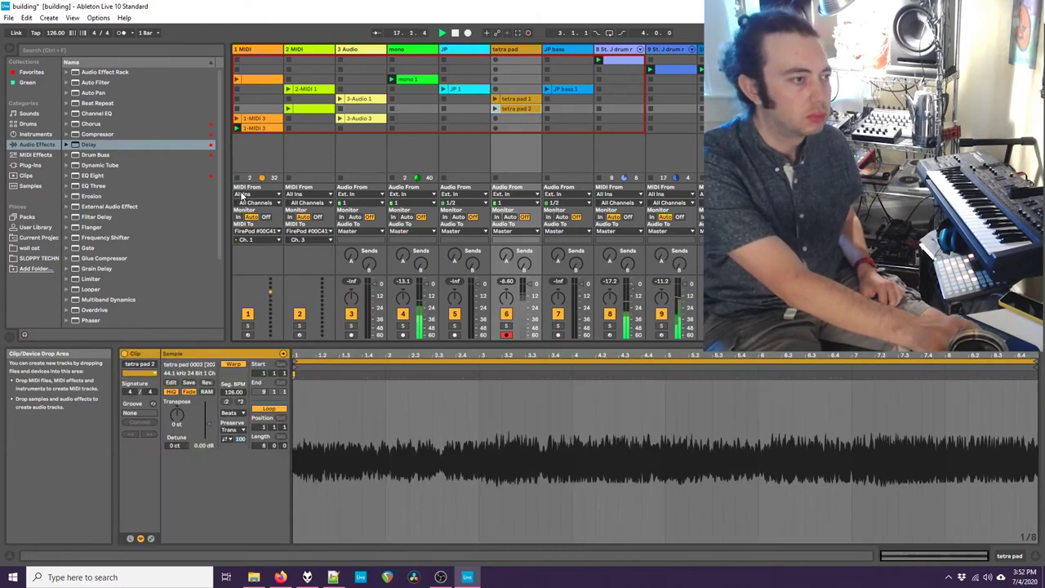
pyautogui.click(495, 108)
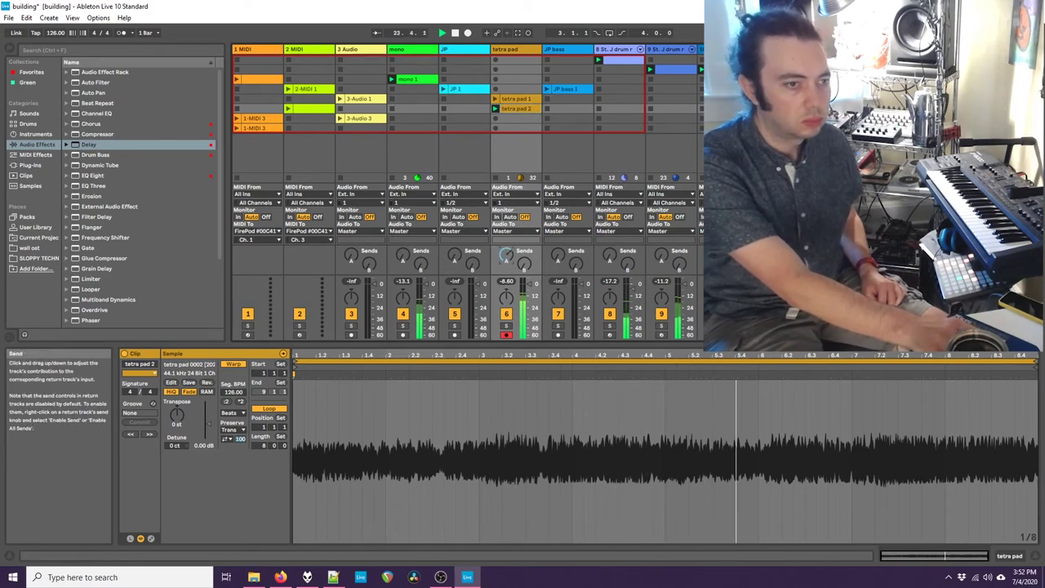
# Step: Add a Utility after the Reverb on return track A and raise its gain
pyautogui.click(898, 50)
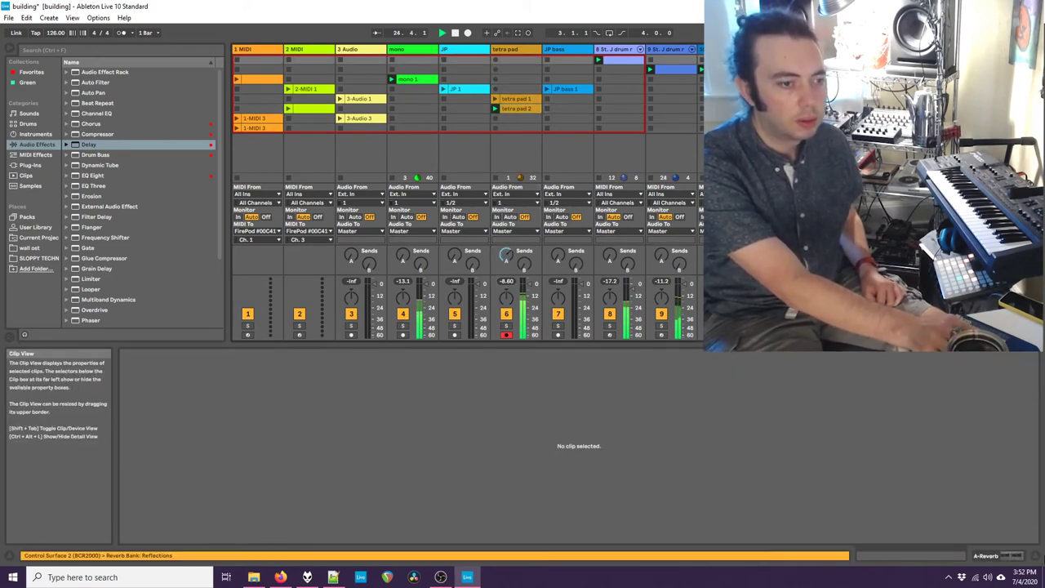
pyautogui.click(1007, 557)
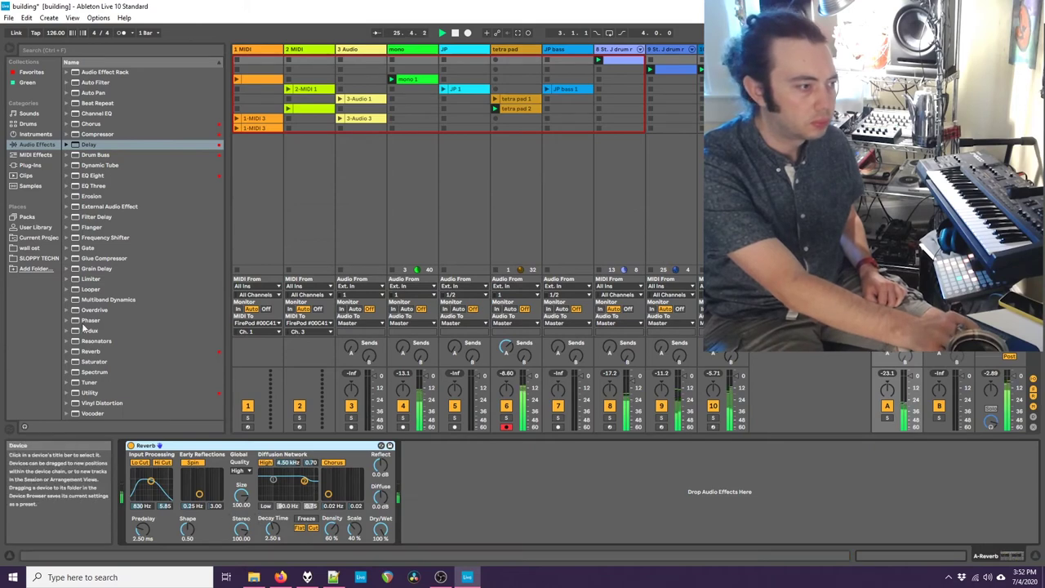
pyautogui.click(33, 74)
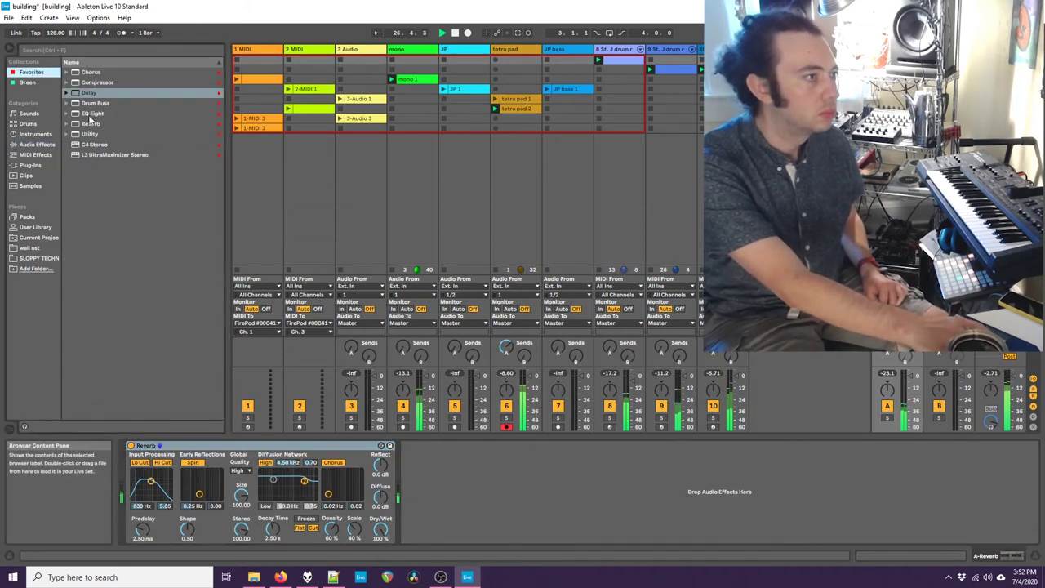
pyautogui.moveTo(90, 135); pyautogui.dragTo(449, 474)
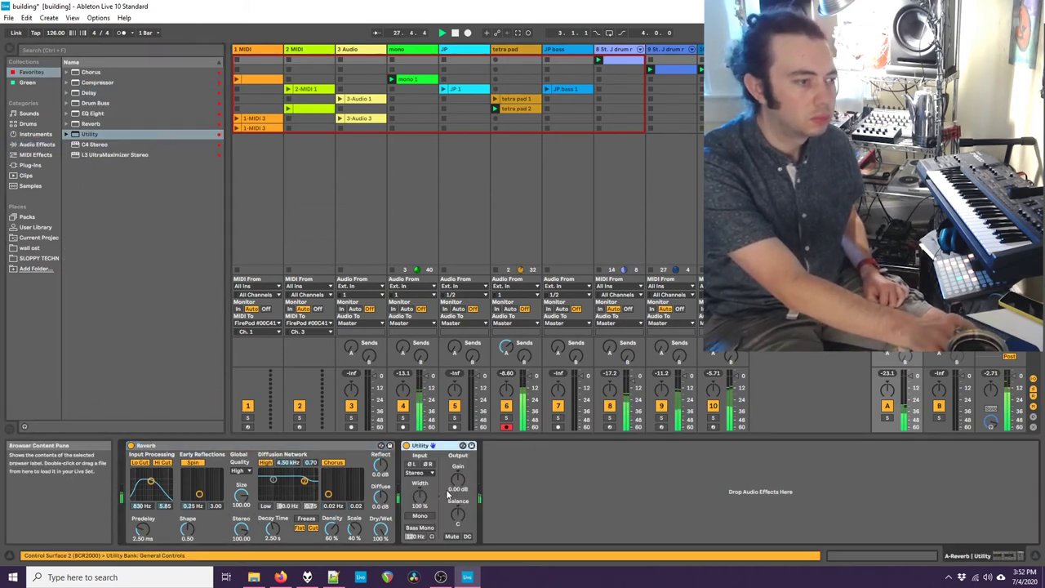
pyautogui.moveTo(458, 487)
pyautogui.mouseDown()
pyautogui.moveTo(458, 458)
pyautogui.moveTo(458, 470)
pyautogui.mouseUp()
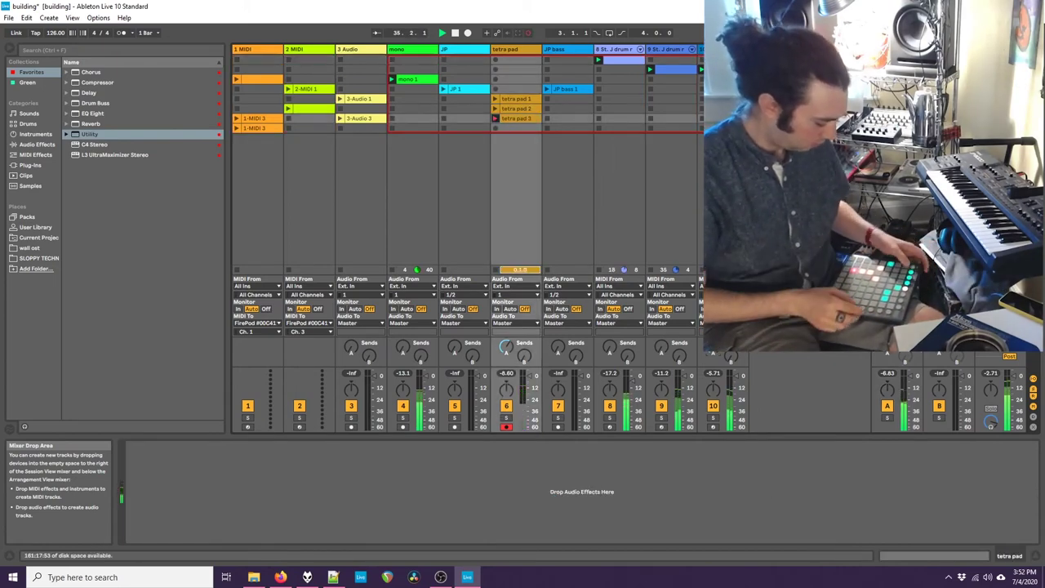
# Step: Delete the extra tetra pad 3 and tetra pad 4 recordings and disarm the tetra pad track
pyautogui.click(527, 119)
pyautogui.press('Delete')
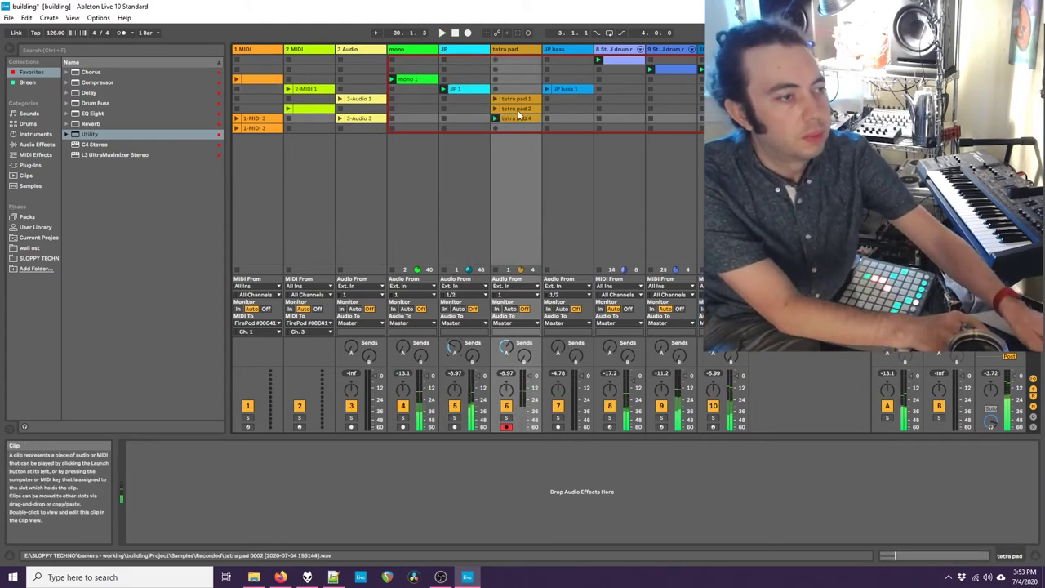
pyautogui.press('Delete')
pyautogui.click(507, 427)
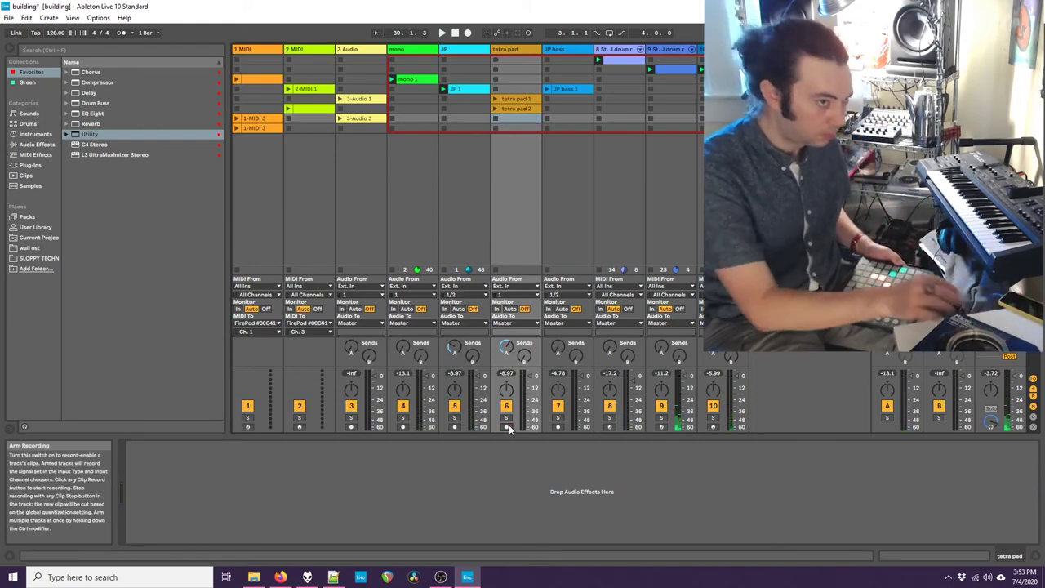
# Step: Return the song position to 1.1.1 and save the Live Set
pyautogui.click(455, 33)
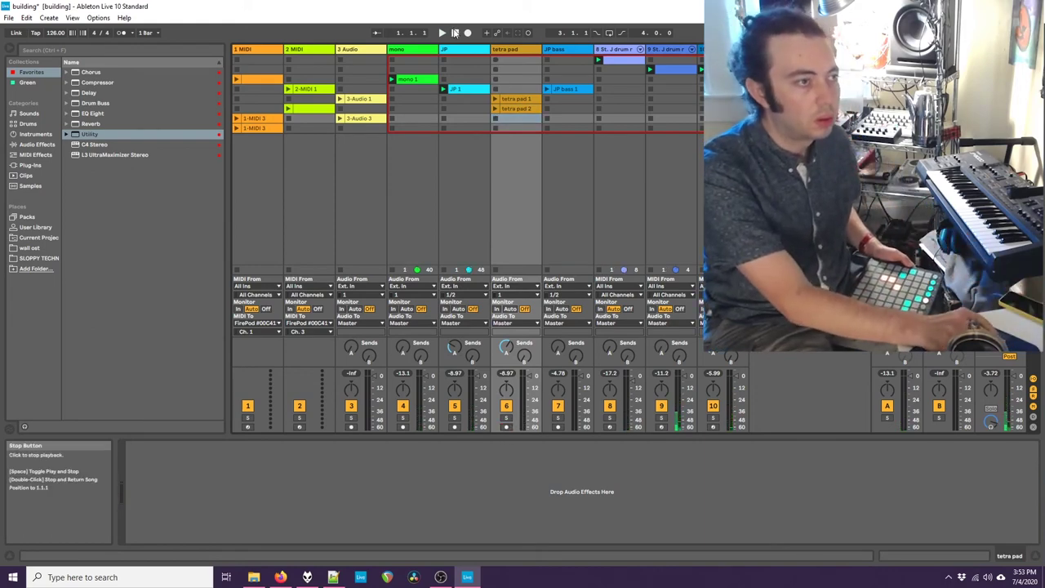
pyautogui.click(8, 17)
pyautogui.click(46, 107)
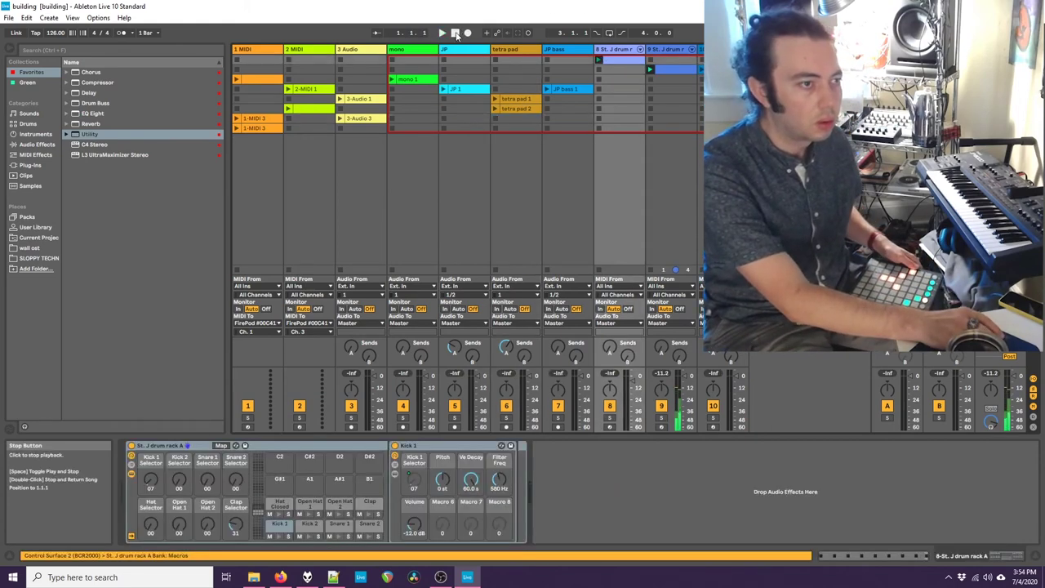
# Step: Start recording the live clip performance into the Arrangement
pyautogui.click(467, 34)
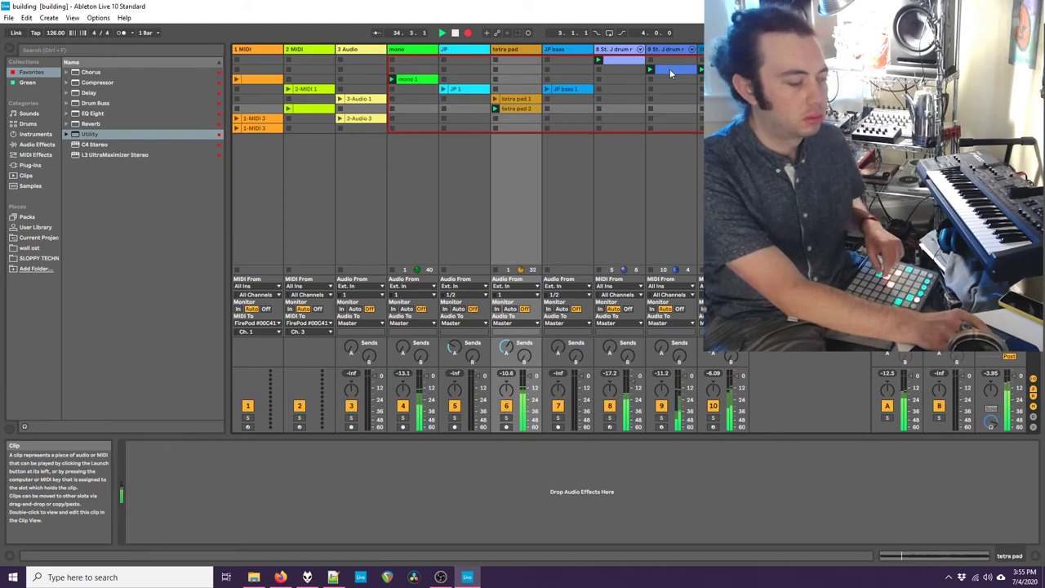
# Step: Duplicate the closed-hat clip on the 9 St. J drum rack track into the slot below and open the copy's notes
pyautogui.moveTo(669, 73); pyautogui.dragTo(668, 70)
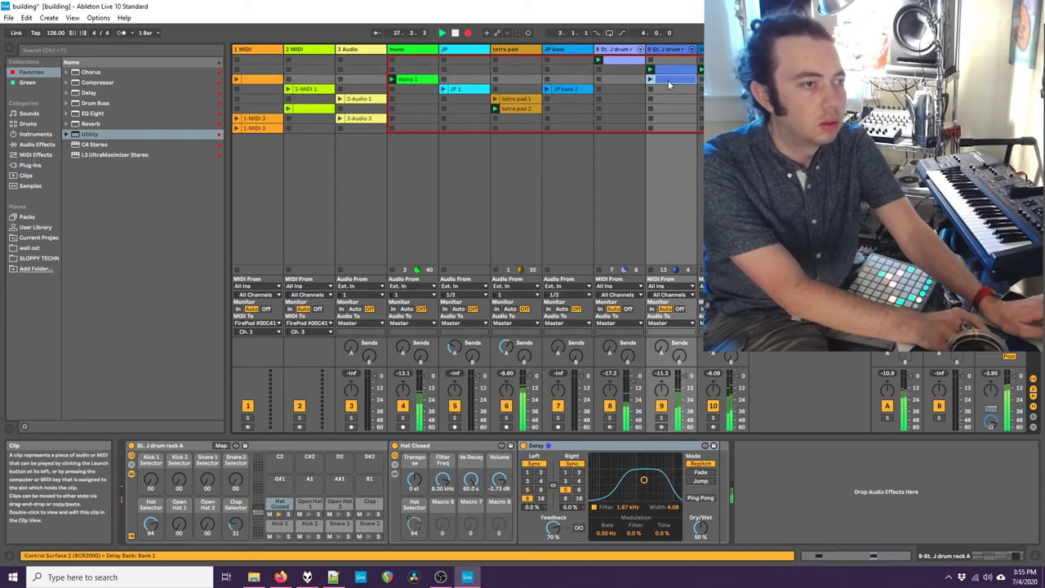
pyautogui.rightClick(668, 80)
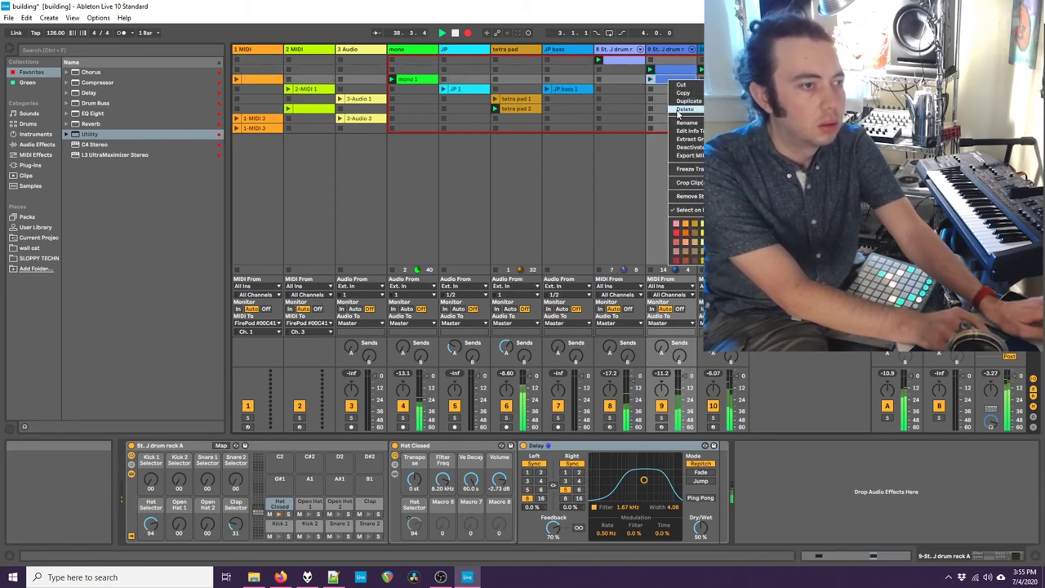
pyautogui.click(658, 84)
pyautogui.doubleClick(665, 80)
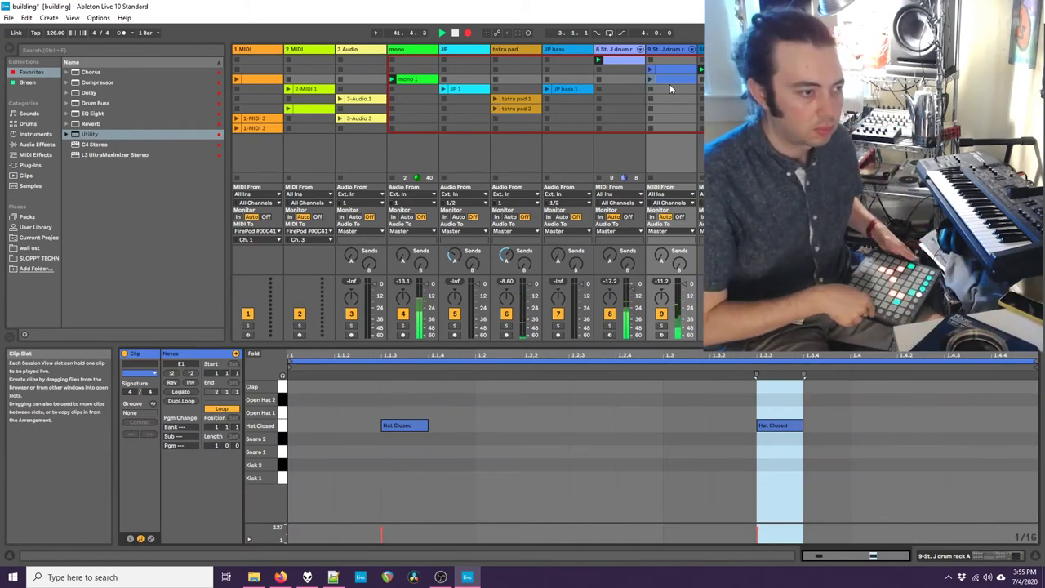
# Step: Add four Open Hat 1 notes to the duplicated hat clip at 1.1.3, 1.2.3, 1.3.3 and 1.4.3
pyautogui.doubleClick(395, 411)
pyautogui.doubleClick(587, 411)
pyautogui.doubleClick(790, 413)
pyautogui.doubleClick(972, 413)
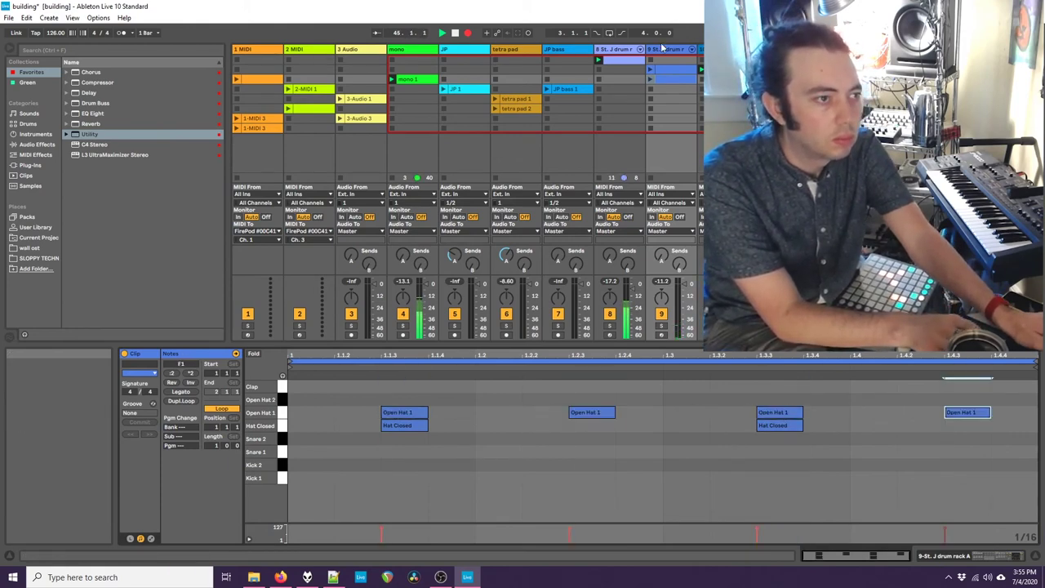
# Step: Set the filter frequency of the Open Hat 1 pad on the 9 St. J drum rack to 8.00 kHz and adjust its volume decay
pyautogui.hotkey('shift', 'Tab')
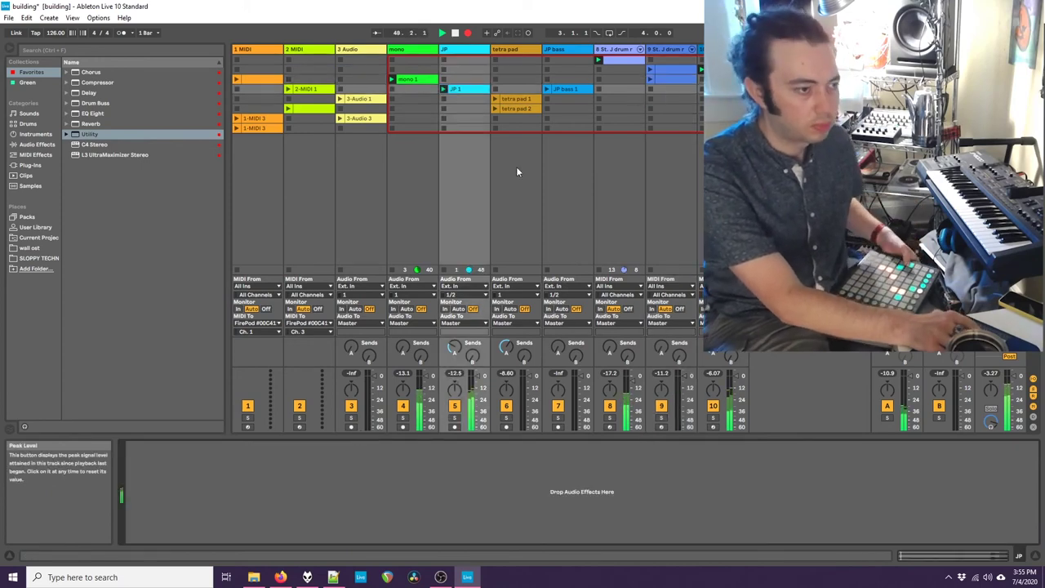
pyautogui.click(664, 50)
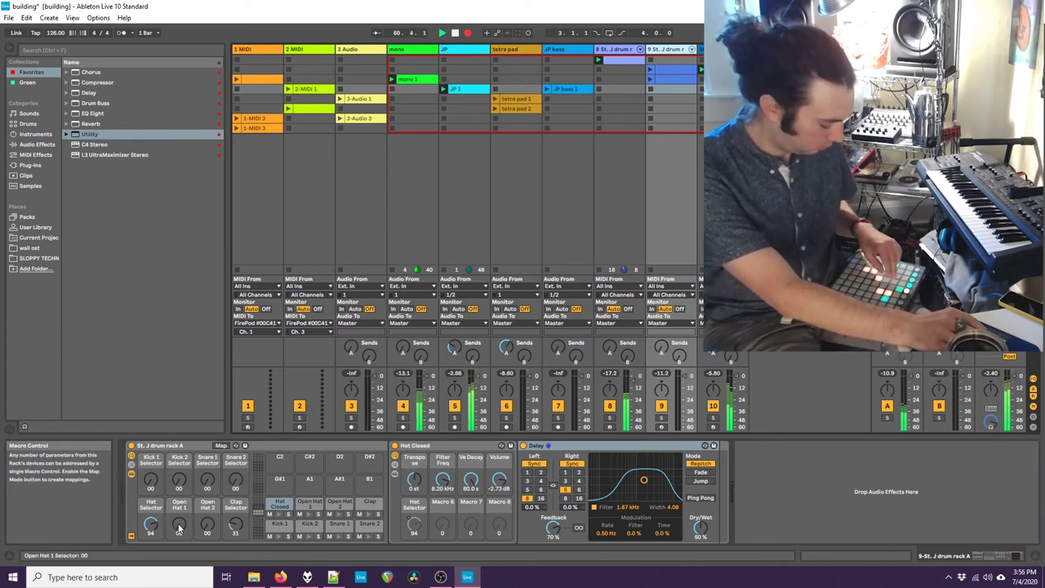
pyautogui.click(308, 505)
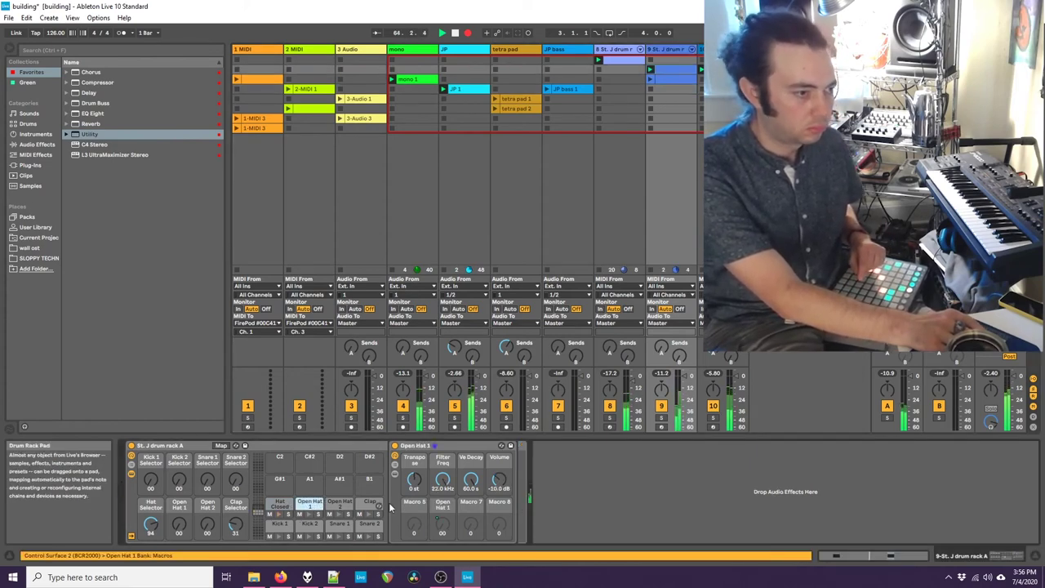
pyautogui.doubleClick(438, 480)
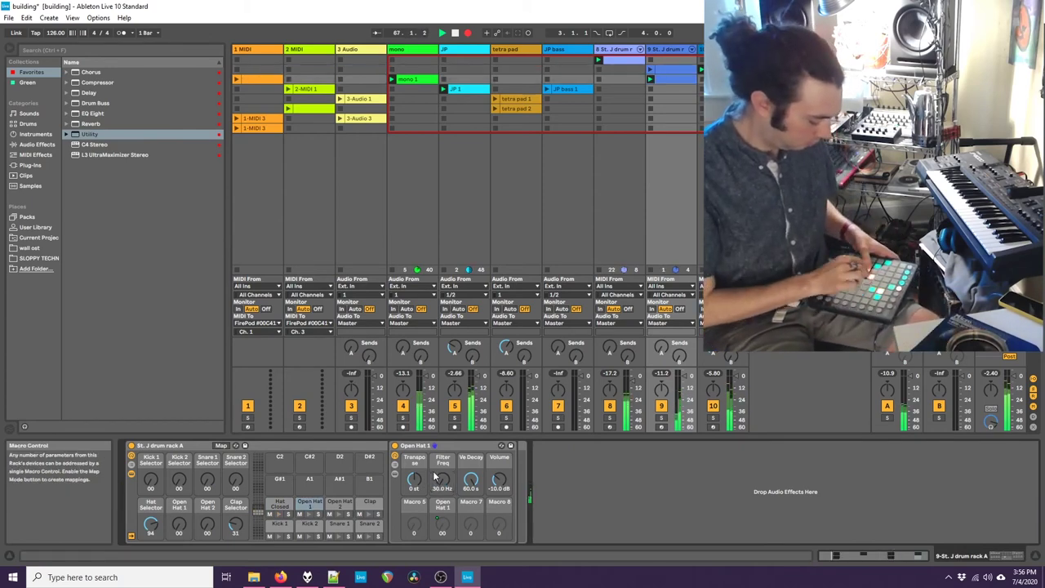
pyautogui.moveTo(436, 477); pyautogui.dragTo(441, 472)
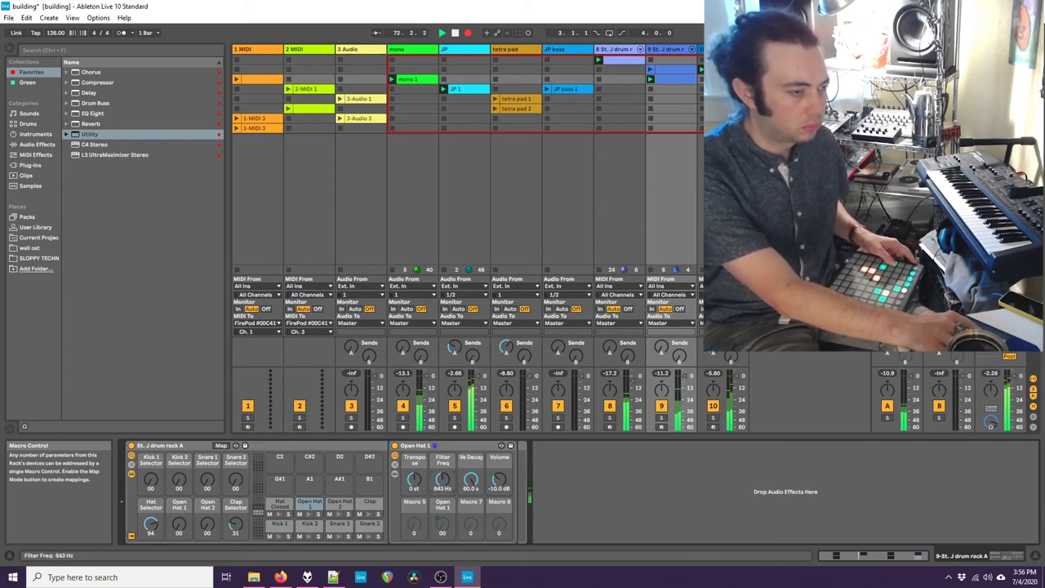
pyautogui.moveTo(442, 479); pyautogui.dragTo(442, 473)
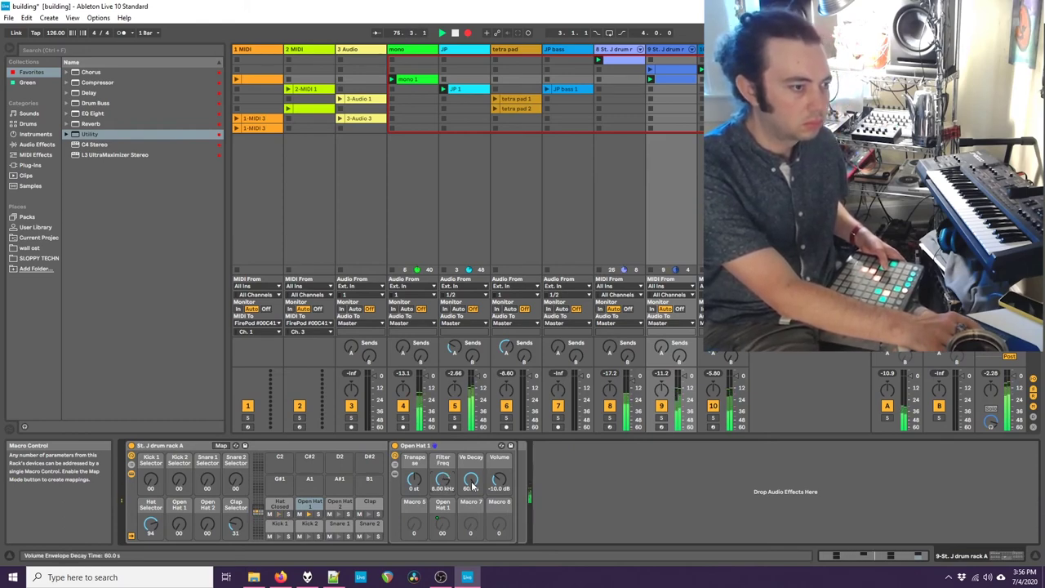
pyautogui.moveTo(471, 480)
pyautogui.mouseDown()
pyautogui.moveTo(472, 489)
pyautogui.moveTo(442, 482)
pyautogui.moveTo(469, 480)
pyautogui.mouseUp()
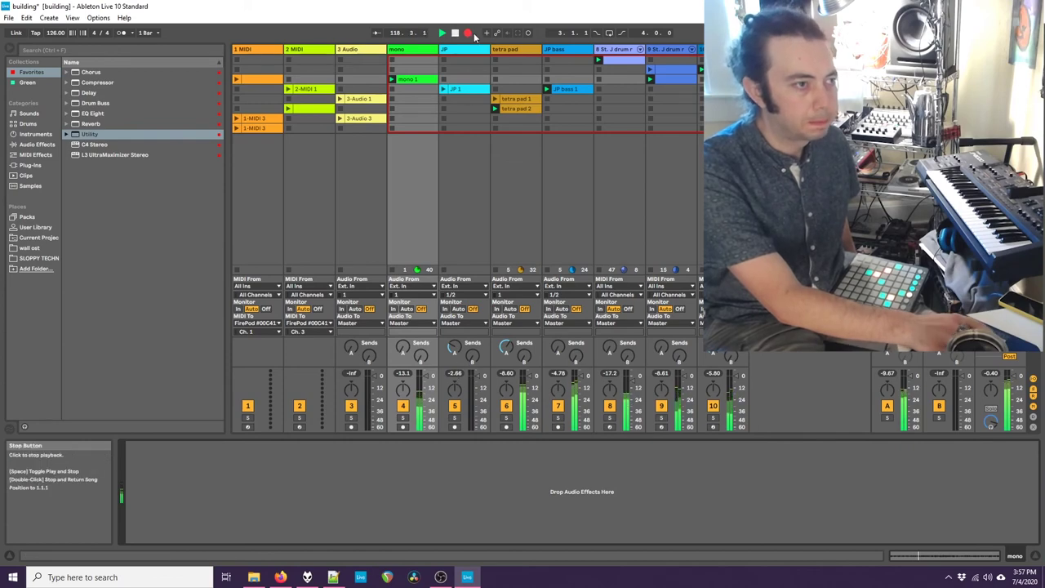
# Step: Add an EQ Eight to the JP bass track and enable its eighth band as a low-pass filter
pyautogui.click(574, 51)
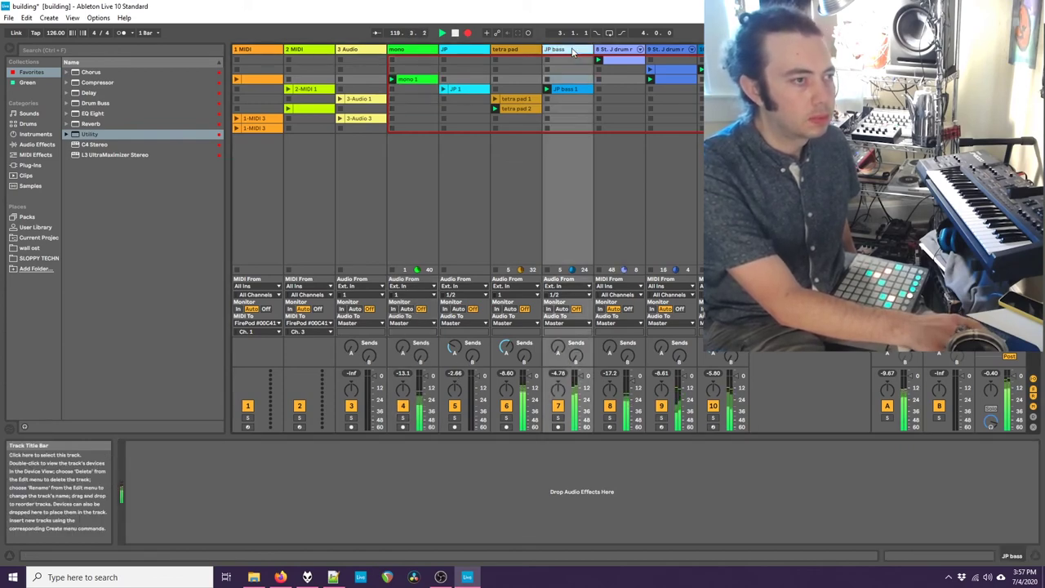
pyautogui.moveTo(92, 113); pyautogui.dragTo(272, 488)
pyautogui.click(342, 539)
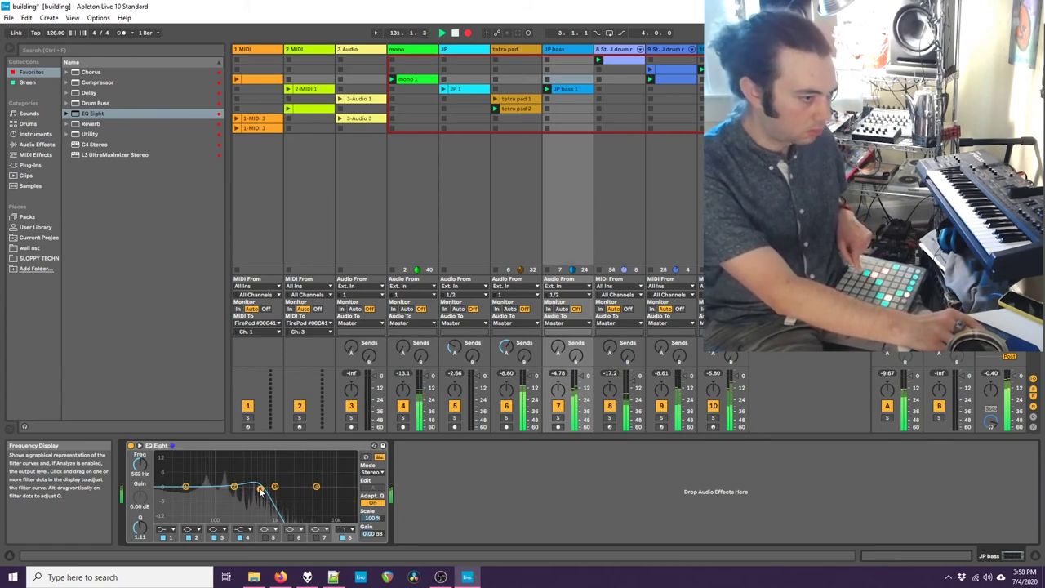
# Step: Sweep the JP bass low-pass cutoff gradually up to about 5 kHz, then bring it back down
pyautogui.moveTo(260, 490); pyautogui.dragTo(258, 487)
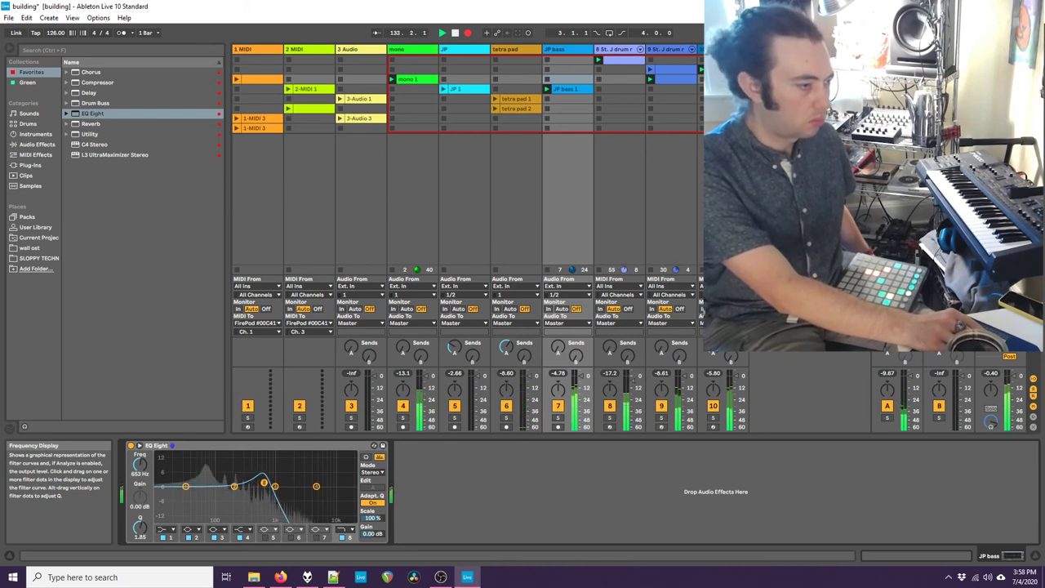
pyautogui.moveTo(264, 483); pyautogui.dragTo(265, 483)
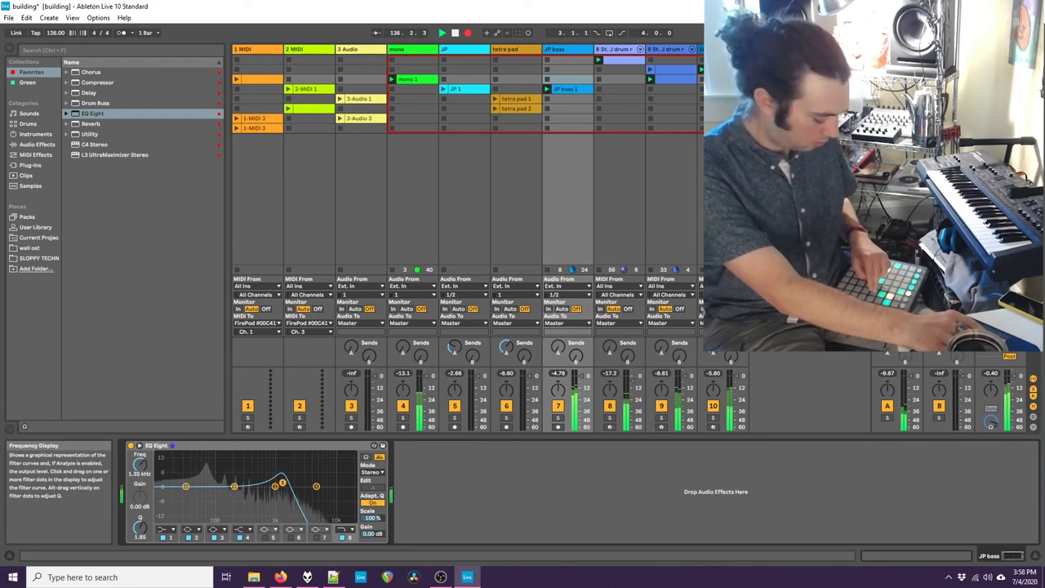
pyautogui.moveTo(285, 483); pyautogui.dragTo(288, 482)
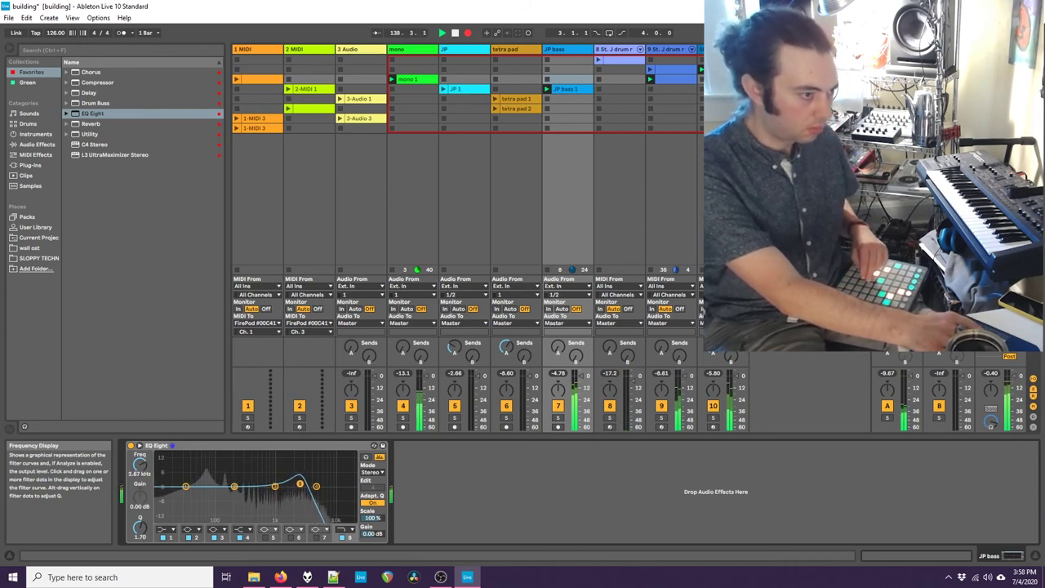
pyautogui.moveTo(301, 485); pyautogui.dragTo(303, 485)
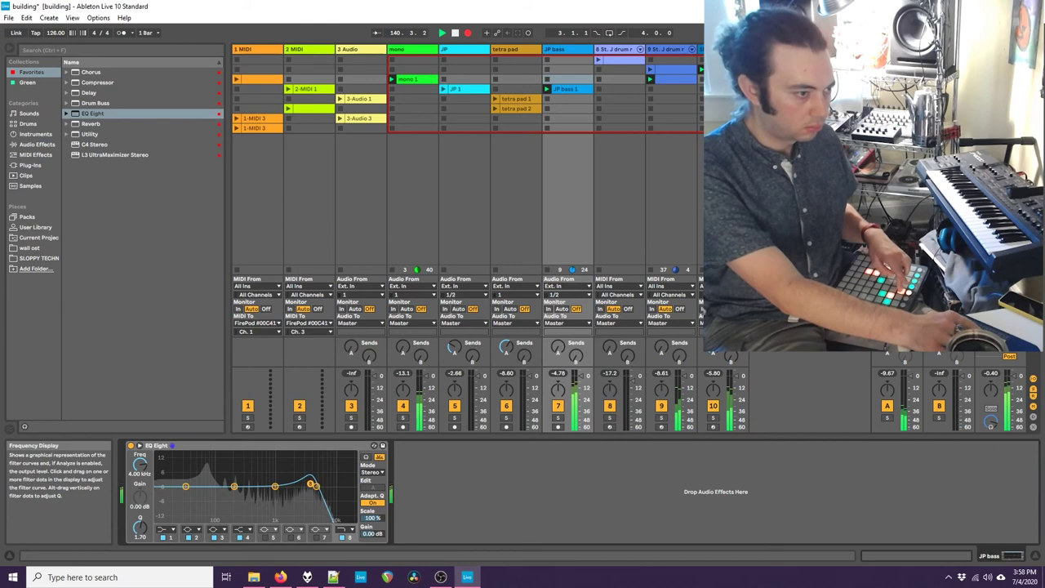
pyautogui.moveTo(316, 486); pyautogui.dragTo(317, 486)
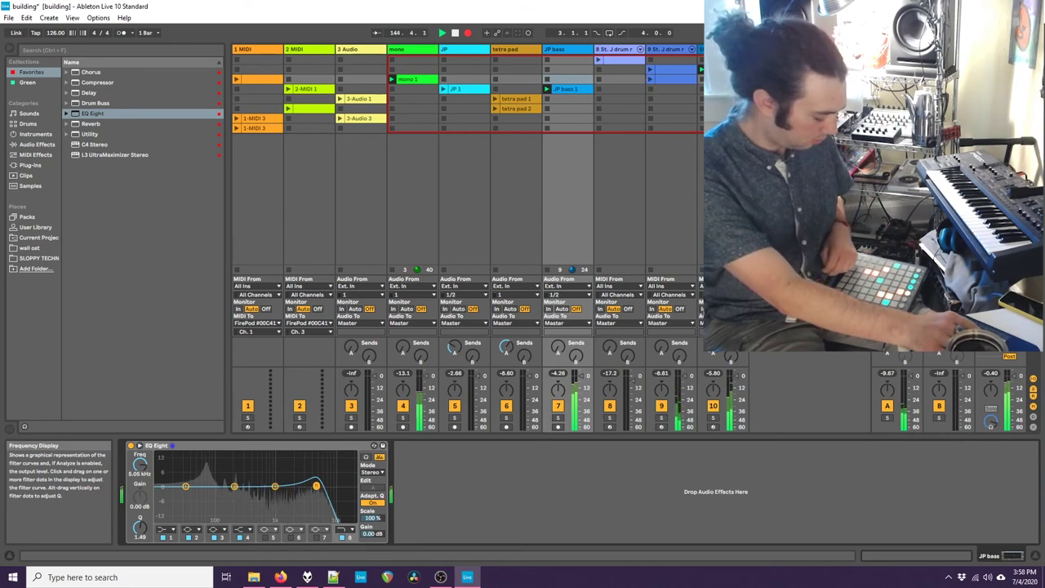
pyautogui.moveTo(317, 486); pyautogui.dragTo(249, 486)
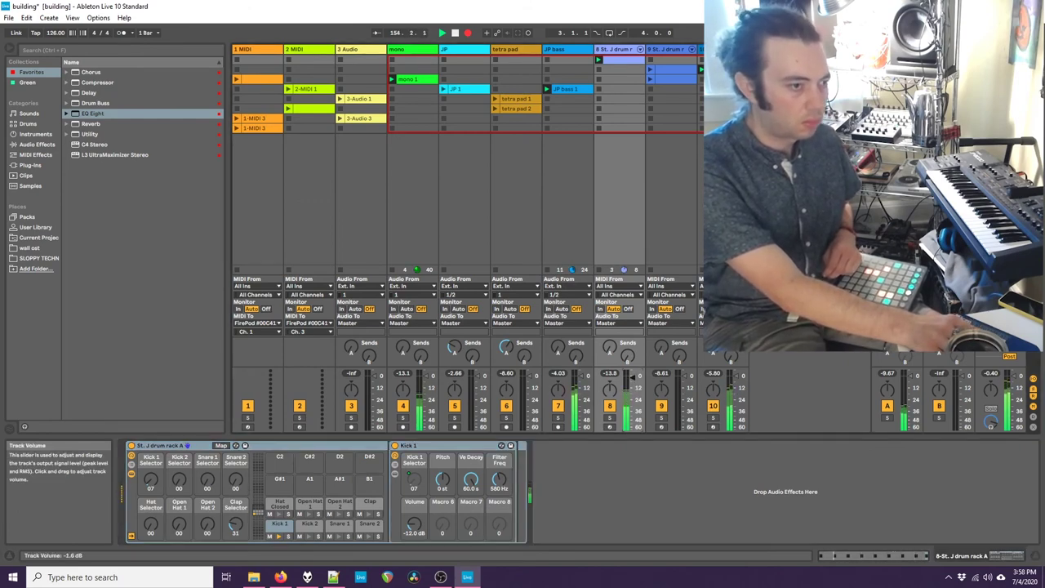
# Step: Raise the volume of the 8 St. J drum rack track slightly
pyautogui.moveTo(632, 376); pyautogui.dragTo(632, 374)
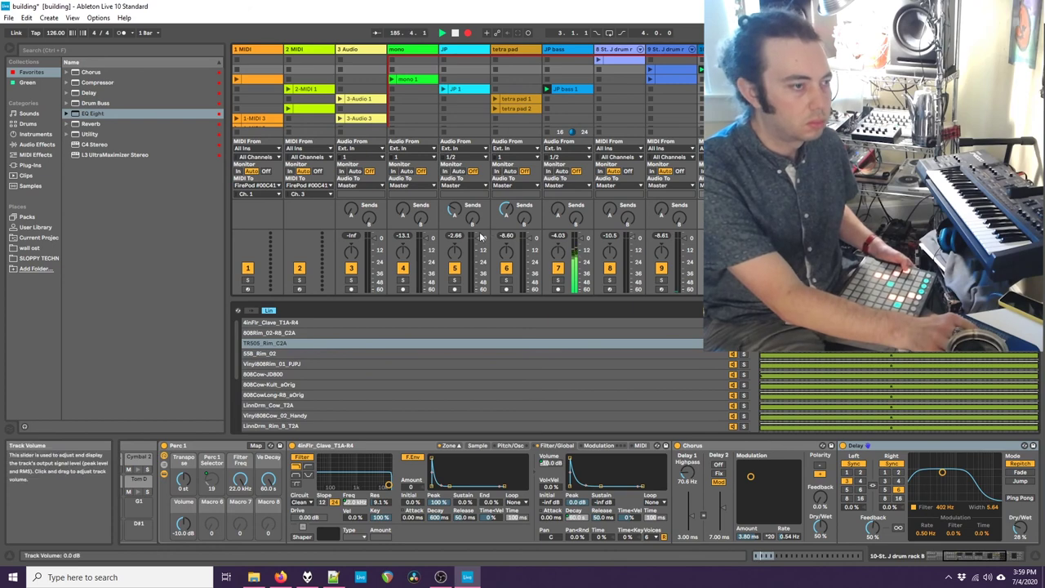
# Step: Raise send A on the mono track and mute the 1 MIDI track
pyautogui.moveTo(405, 349); pyautogui.dragTo(406, 327)
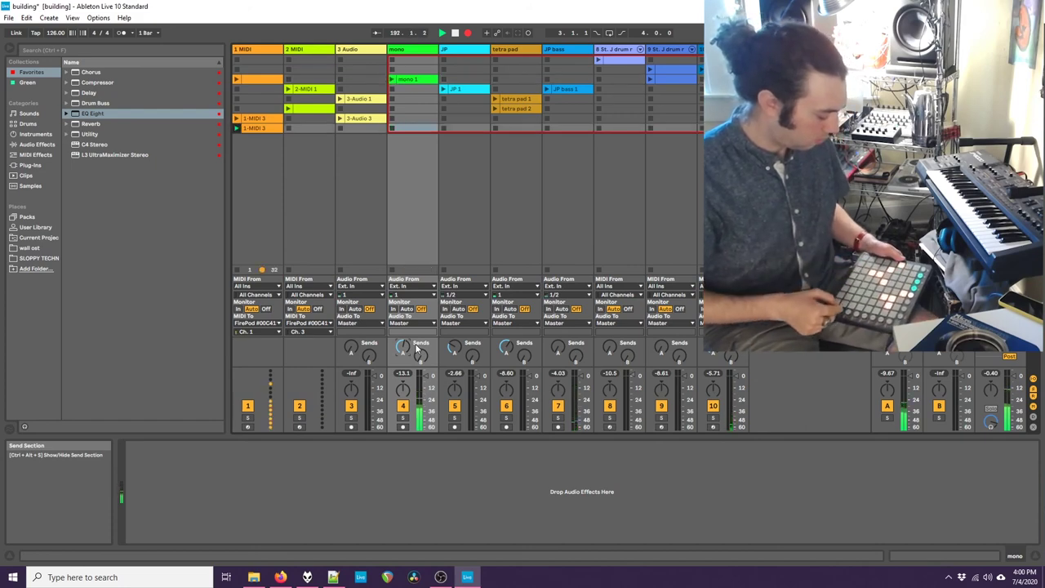
pyautogui.click(248, 405)
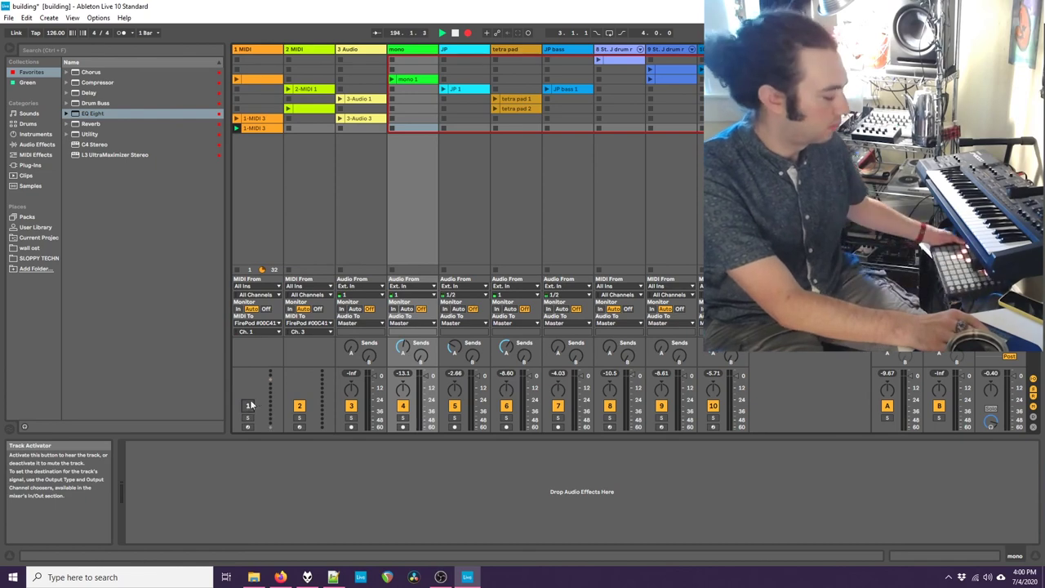